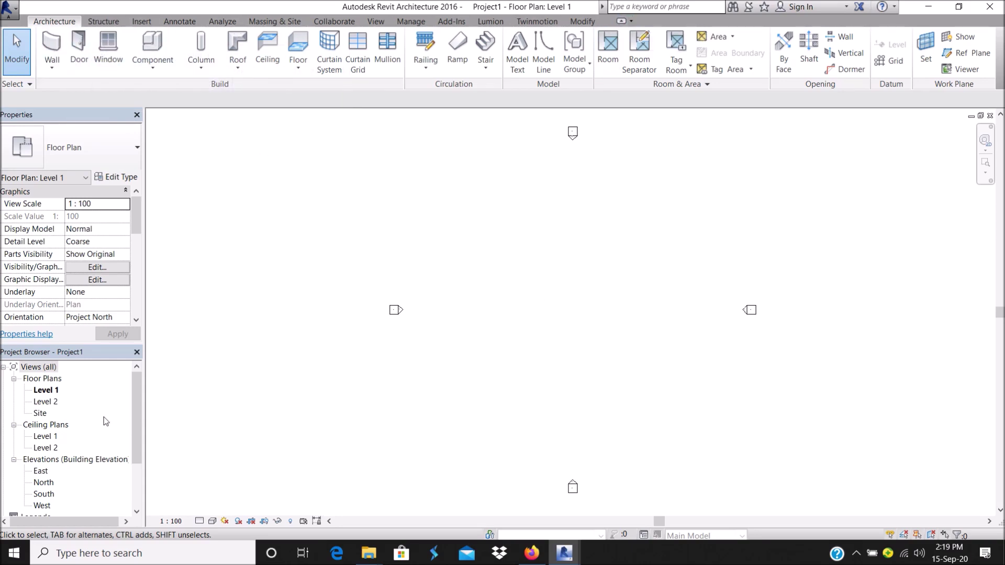
{"action": "scroll", "coordinate": [89, 423], "scroll_direction": "down", "scroll_amount": 1}
{"action": "scroll", "coordinate": [89, 423], "scroll_direction": "down", "scroll_amount": 1}
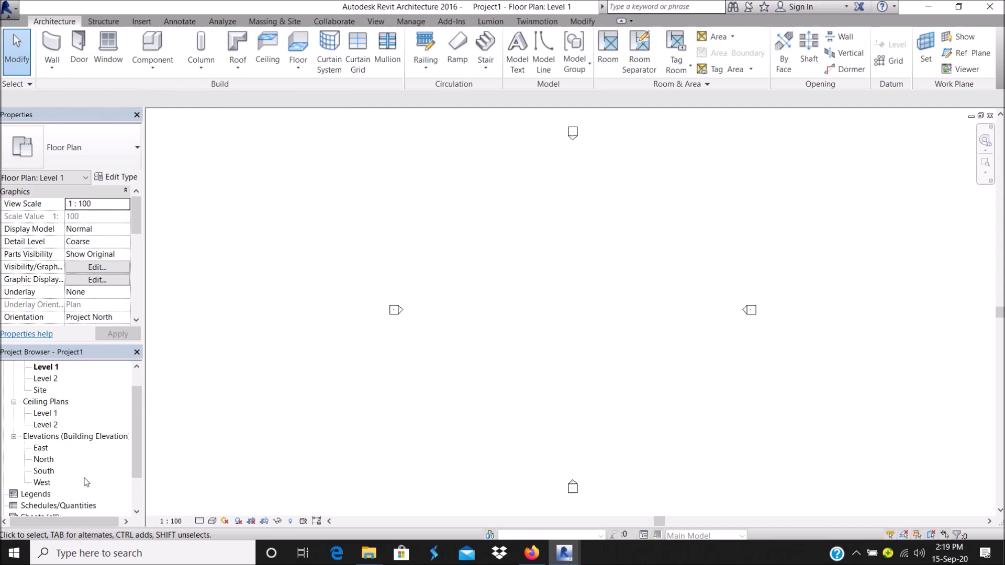
{"action": "scroll", "coordinate": [87, 482], "scroll_direction": "up", "scroll_amount": 2}
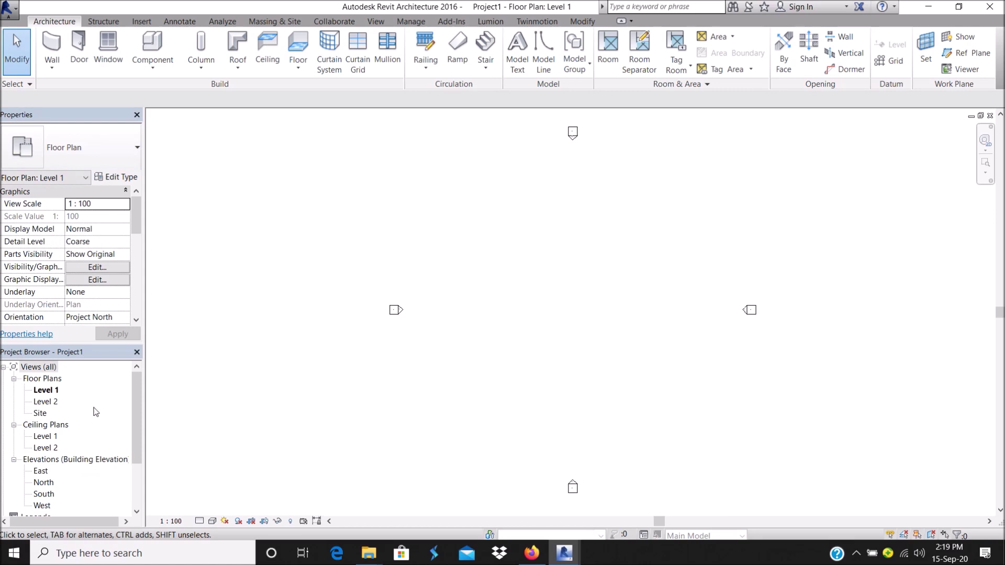
{"action": "scroll", "coordinate": [86, 453], "scroll_direction": "down", "scroll_amount": 3}
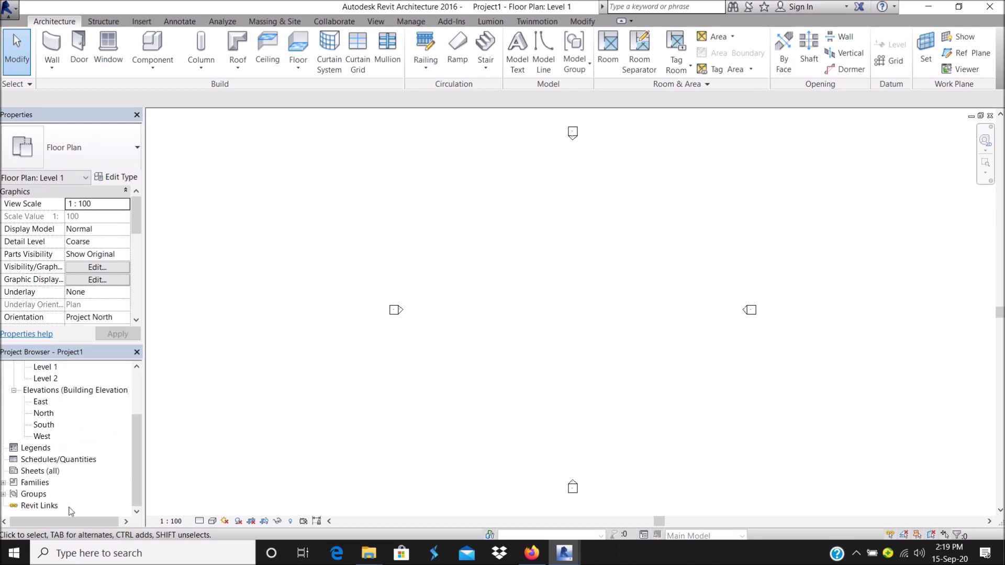
{"action": "scroll", "coordinate": [57, 490], "scroll_direction": "up", "scroll_amount": 3}
{"action": "scroll", "coordinate": [67, 446], "scroll_direction": "up", "scroll_amount": 1}
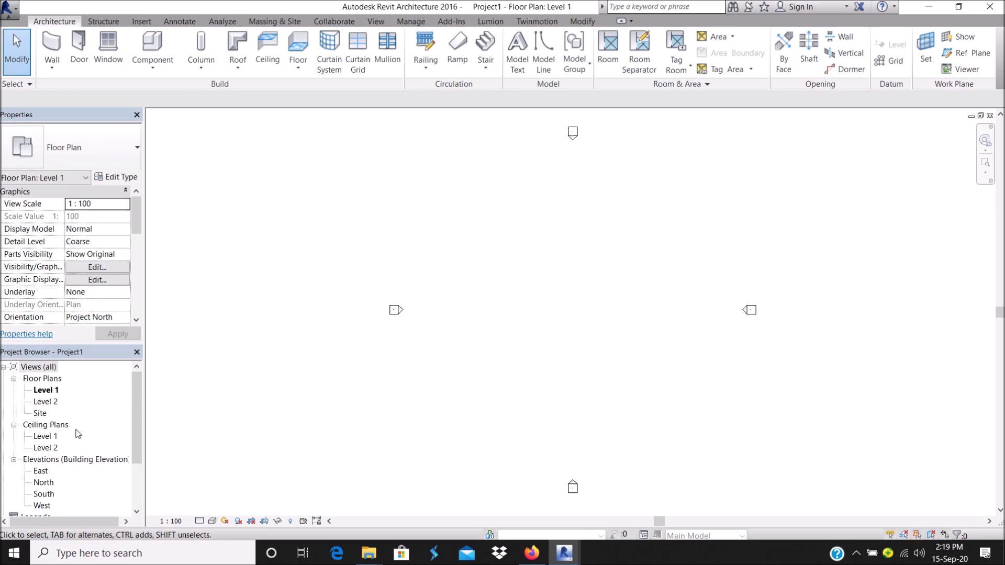
{"action": "scroll", "coordinate": [77, 434], "scroll_direction": "down", "scroll_amount": 2}
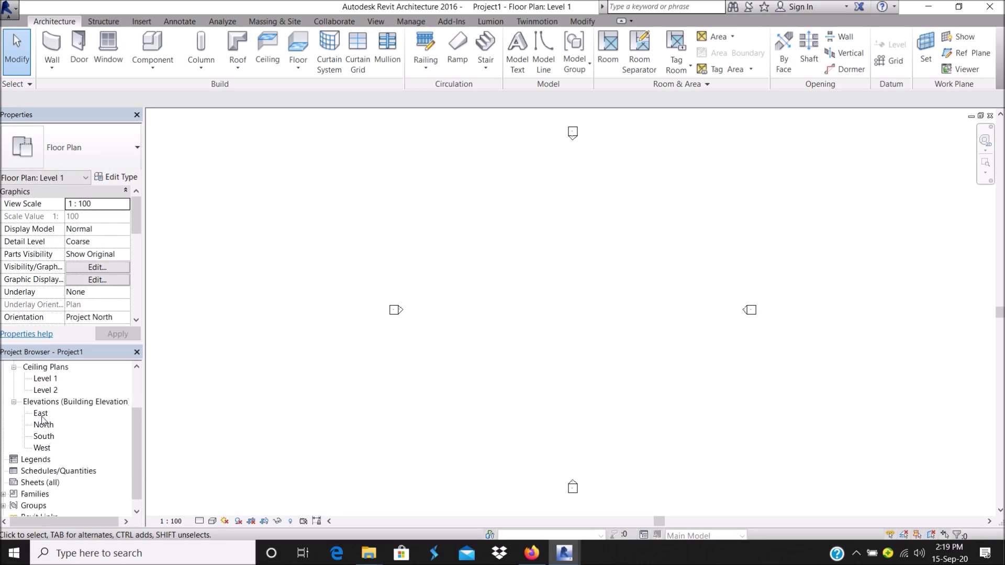
{"action": "scroll", "coordinate": [42, 418], "scroll_direction": "up", "scroll_amount": 2}
{"action": "scroll", "coordinate": [40, 430], "scroll_direction": "down", "scroll_amount": 2}
{"action": "scroll", "coordinate": [53, 437], "scroll_direction": "up", "scroll_amount": 2}
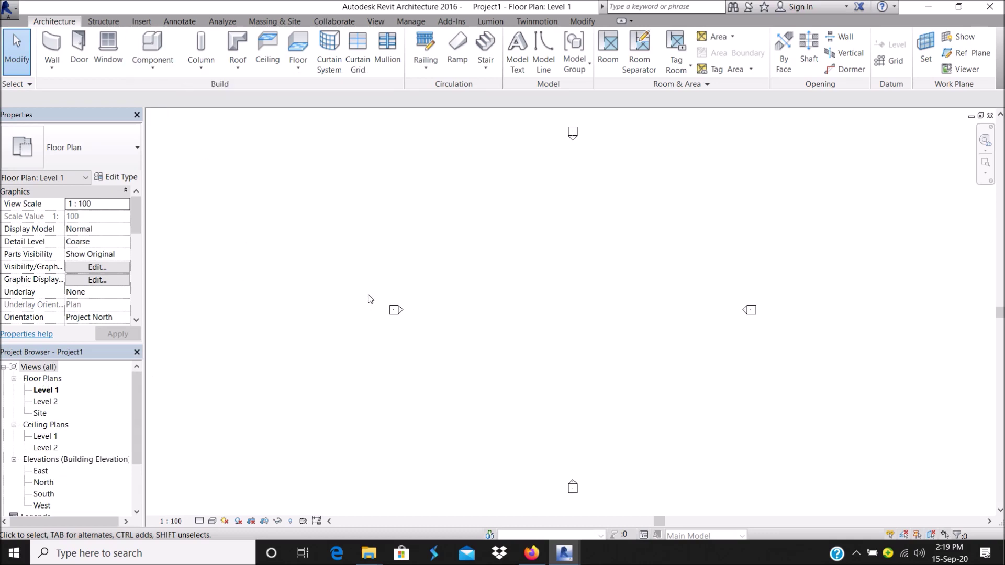
{"action": "scroll", "coordinate": [369, 299], "scroll_direction": "down", "scroll_amount": 3}
{"action": "scroll", "coordinate": [462, 274], "scroll_direction": "up", "scroll_amount": 2}
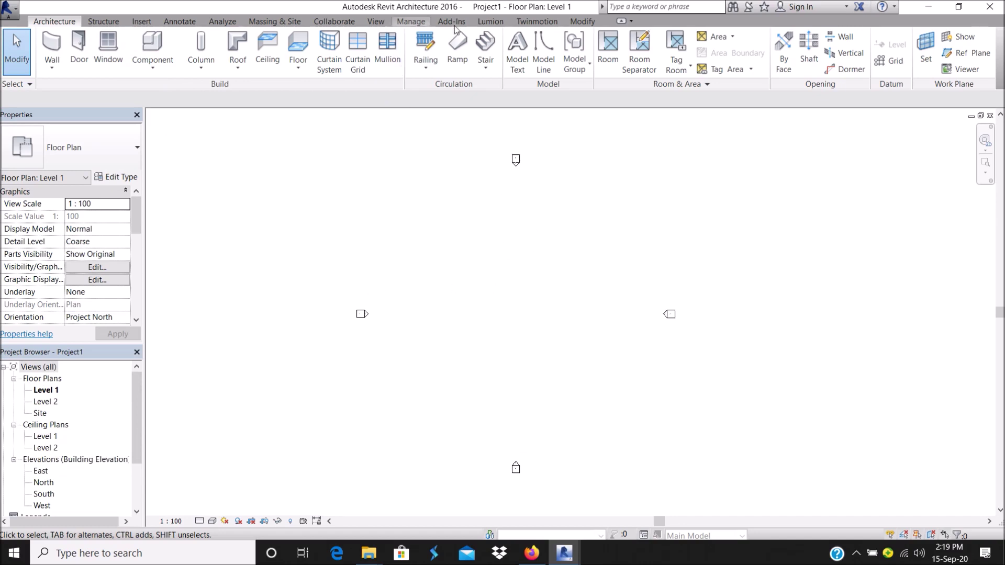
In Project Units, keep the Length format as Millimeters with no decimal places and accept.
{"action": "left_click", "coordinate": [422, 23]}
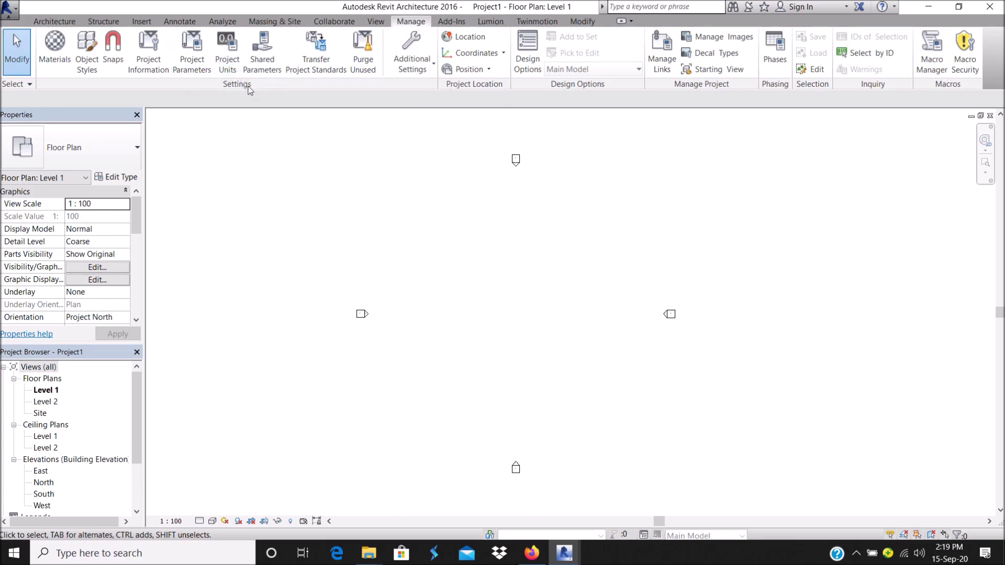
{"action": "left_click", "coordinate": [226, 63]}
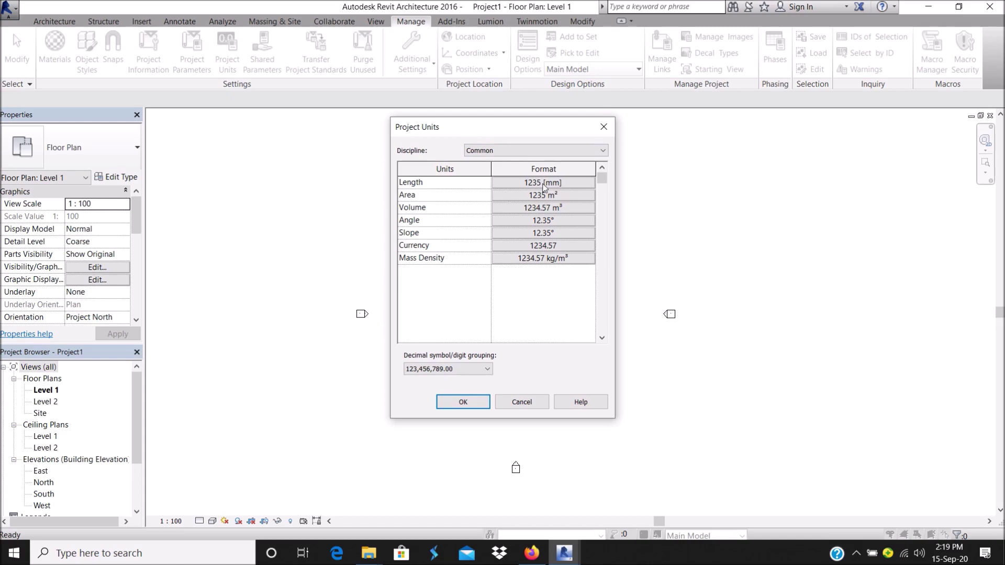
{"action": "left_click", "coordinate": [545, 183]}
{"action": "left_click", "coordinate": [510, 204]}
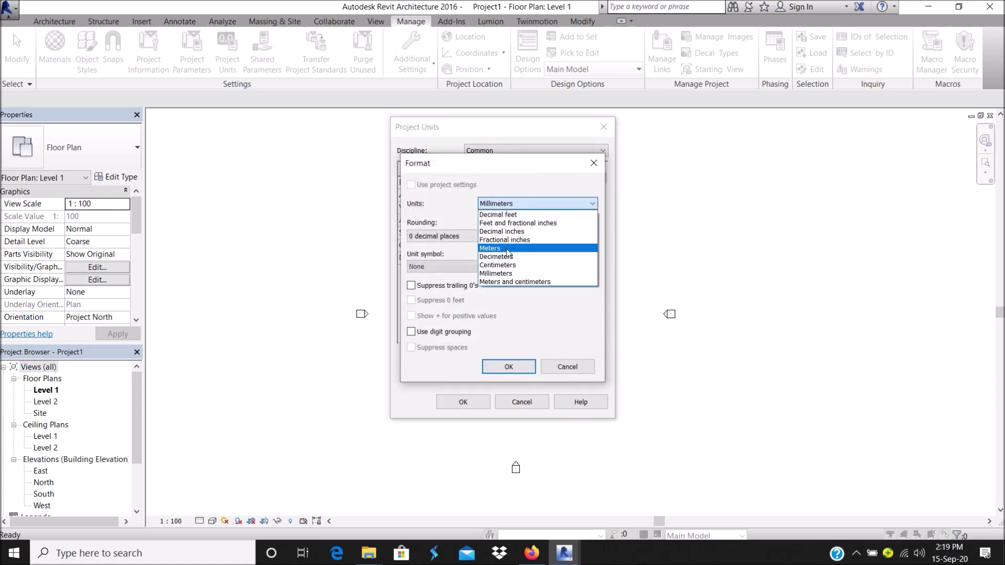
{"action": "left_click", "coordinate": [596, 164]}
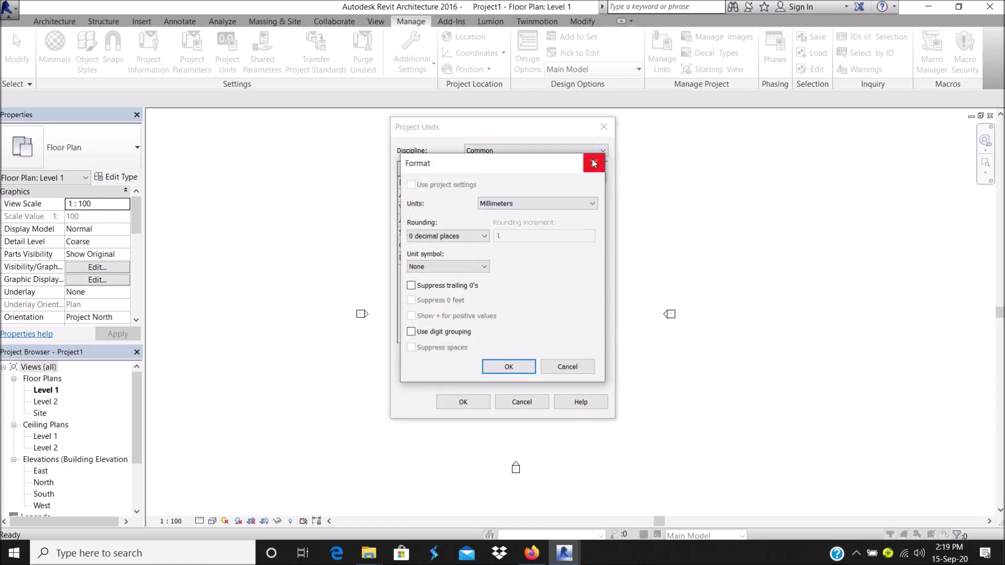
{"action": "left_click", "coordinate": [594, 164]}
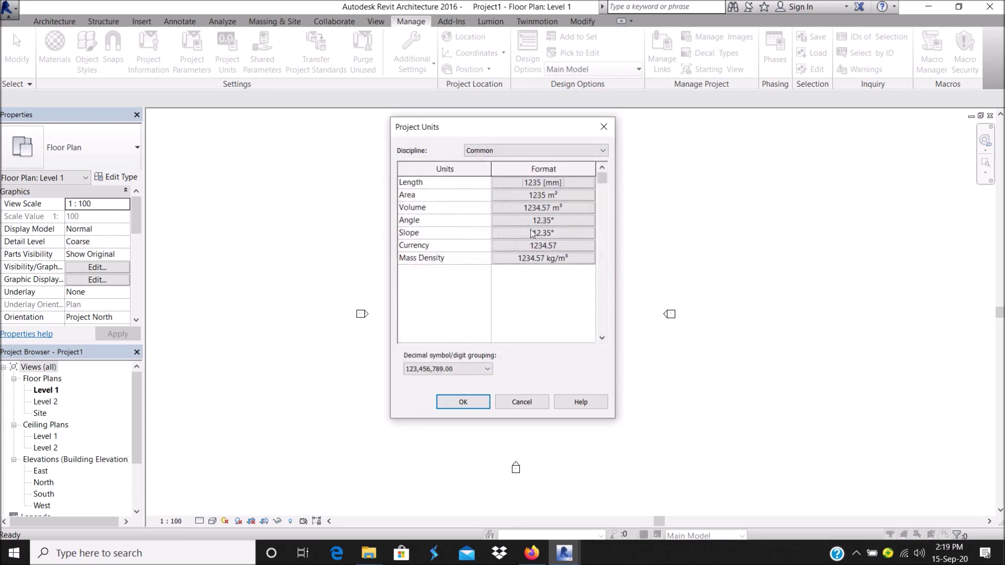
{"action": "left_click", "coordinate": [464, 402]}
{"action": "scroll", "coordinate": [464, 309], "scroll_direction": "down", "scroll_amount": 2}
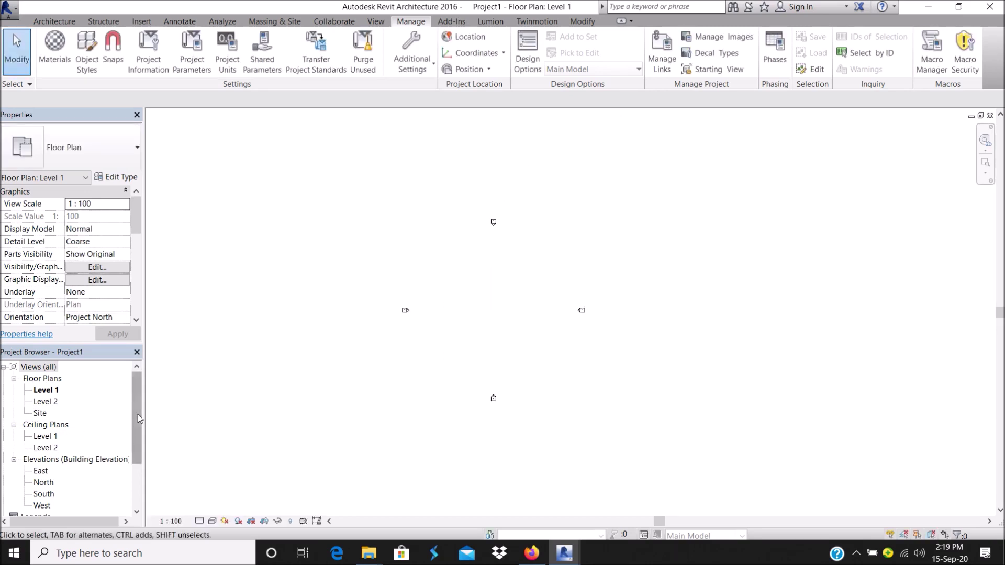
{"action": "scroll", "coordinate": [68, 440], "scroll_direction": "down", "scroll_amount": 2}
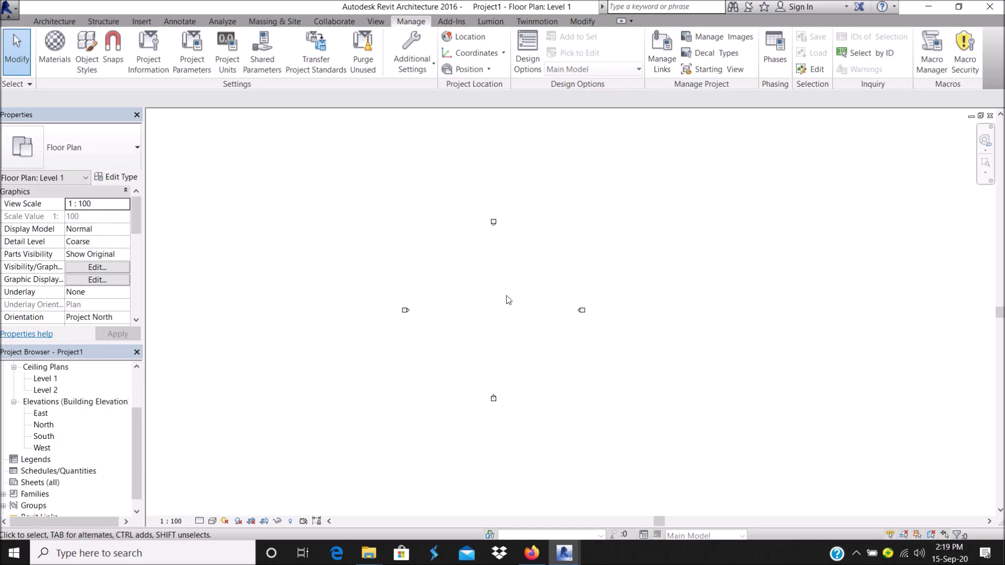
{"action": "scroll", "coordinate": [501, 295], "scroll_direction": "up", "scroll_amount": 2}
{"action": "scroll", "coordinate": [545, 287], "scroll_direction": "up", "scroll_amount": 1}
{"action": "scroll", "coordinate": [546, 285], "scroll_direction": "up", "scroll_amount": 1}
Open the South elevation view.
{"action": "double_click", "coordinate": [44, 437]}
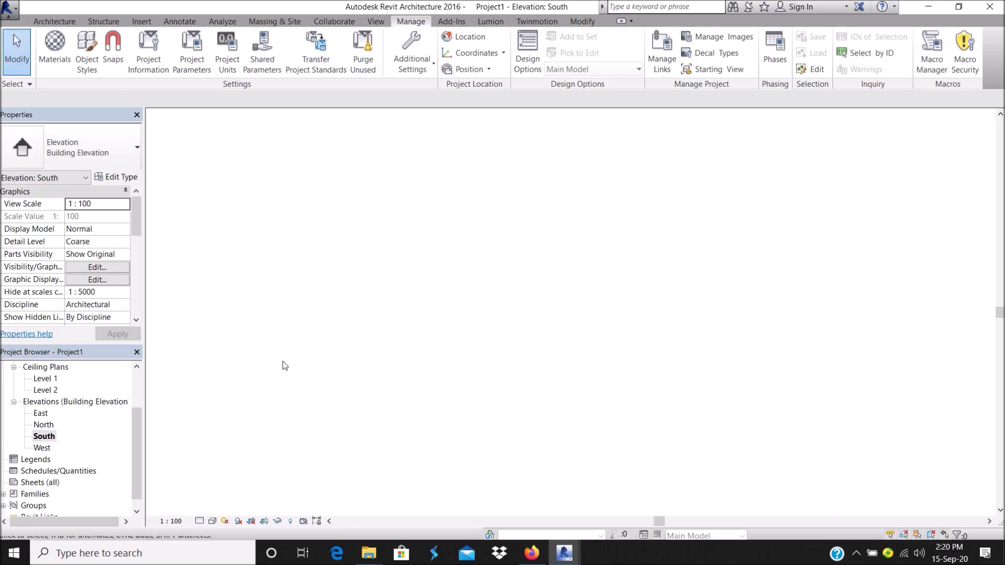
{"action": "scroll", "coordinate": [489, 284], "scroll_direction": "down", "scroll_amount": 2}
{"action": "scroll", "coordinate": [744, 277], "scroll_direction": "up", "scroll_amount": 2}
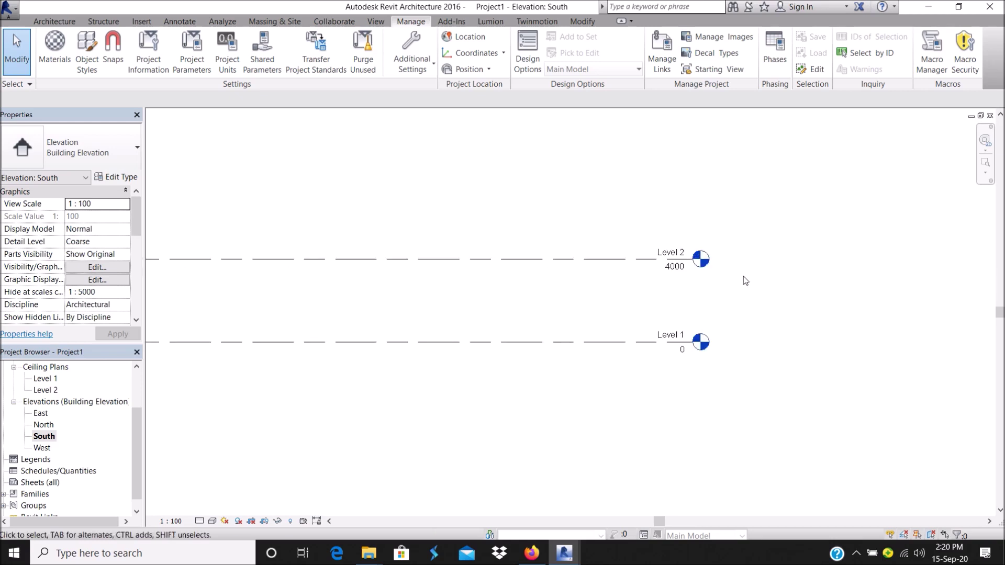
{"action": "scroll", "coordinate": [745, 277], "scroll_direction": "up", "scroll_amount": 3}
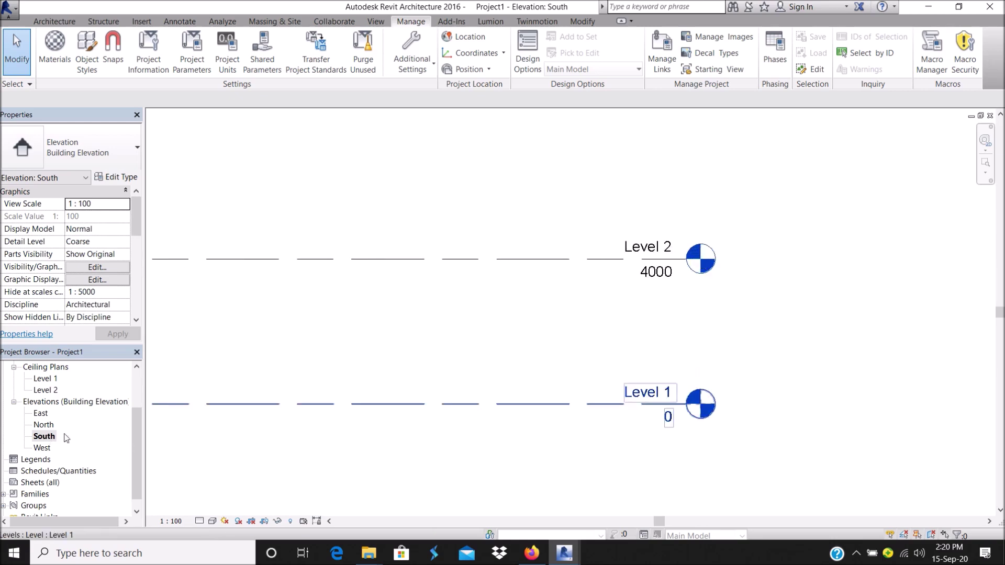
{"action": "scroll", "coordinate": [701, 283], "scroll_direction": "down", "scroll_amount": 2}
{"action": "scroll", "coordinate": [697, 290], "scroll_direction": "up", "scroll_amount": 2}
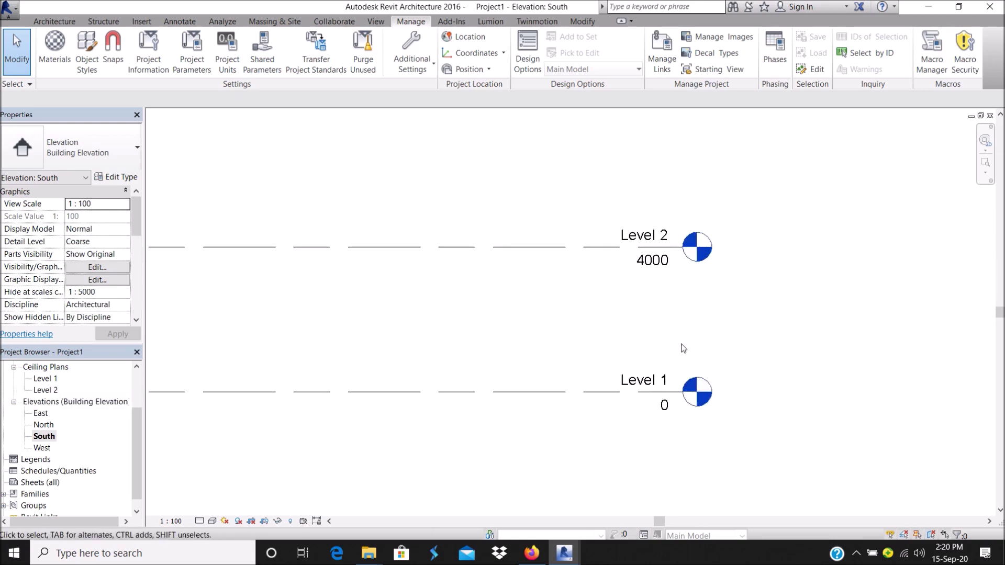
{"action": "scroll", "coordinate": [680, 348], "scroll_direction": "up", "scroll_amount": 1}
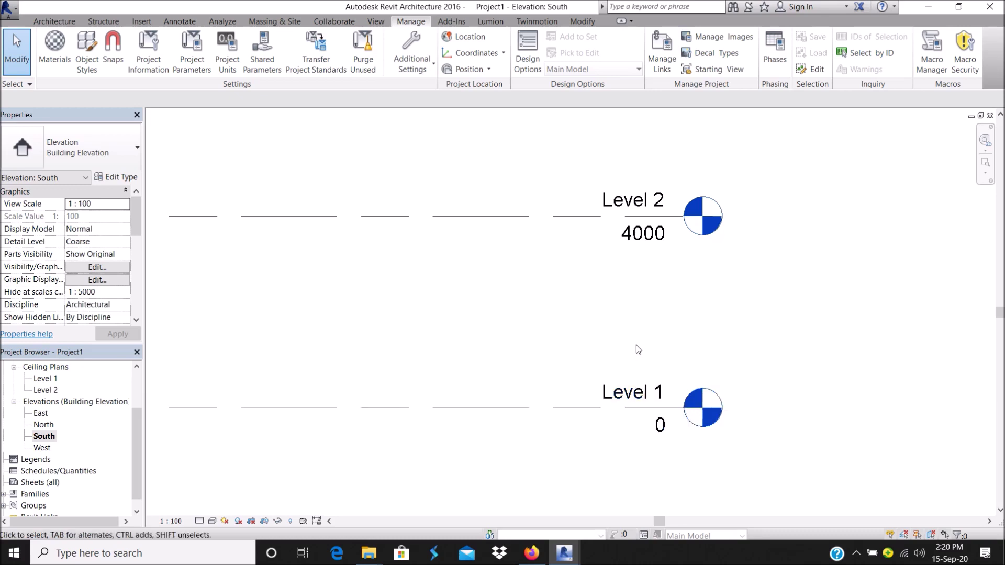
Rename Level 1 to NDL, renaming its matching views too.
{"action": "double_click", "coordinate": [647, 393]}
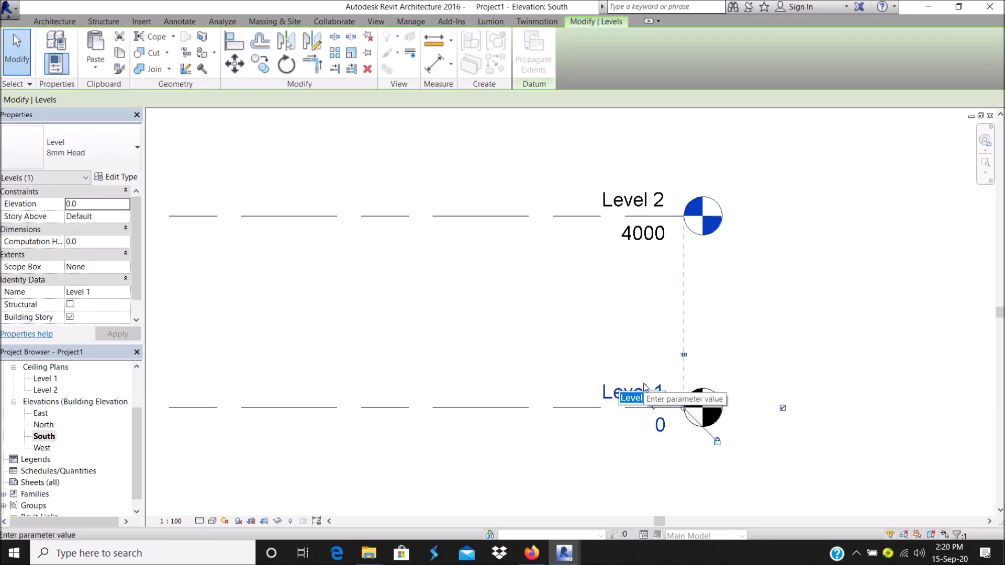
{"action": "type", "text": "NDL"}
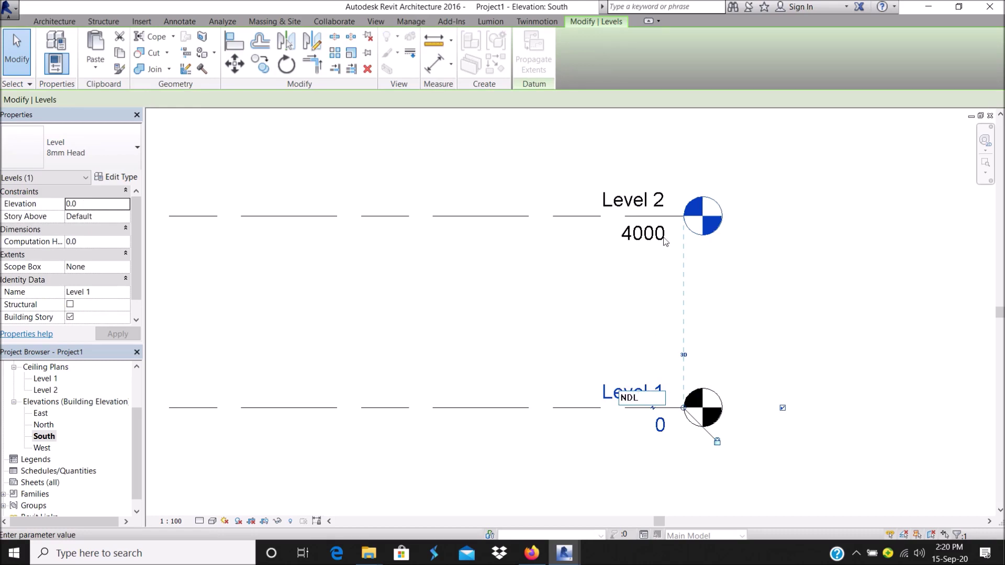
{"action": "left_click", "coordinate": [884, 338]}
{"action": "left_click", "coordinate": [534, 285]}
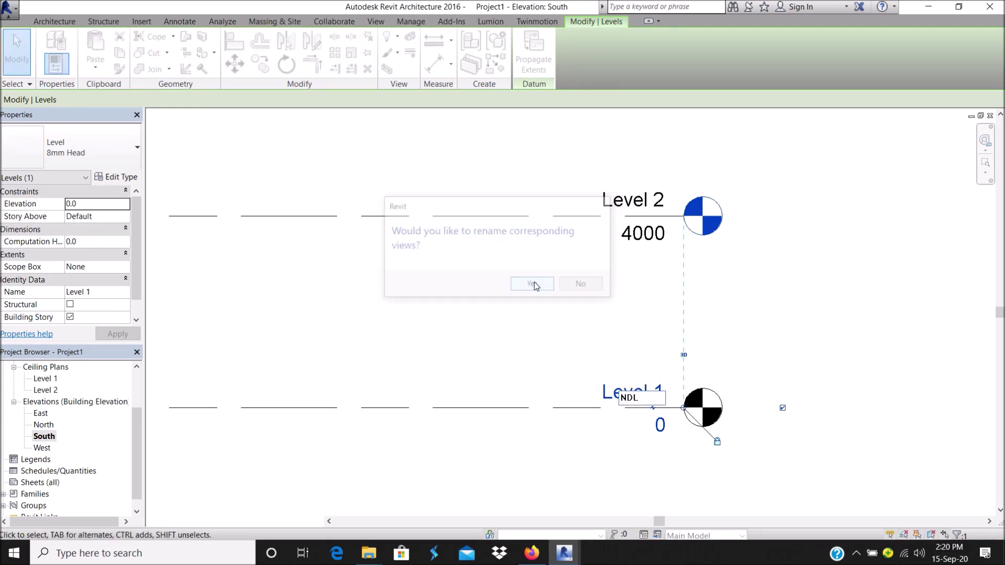
{"action": "left_click", "coordinate": [784, 349]}
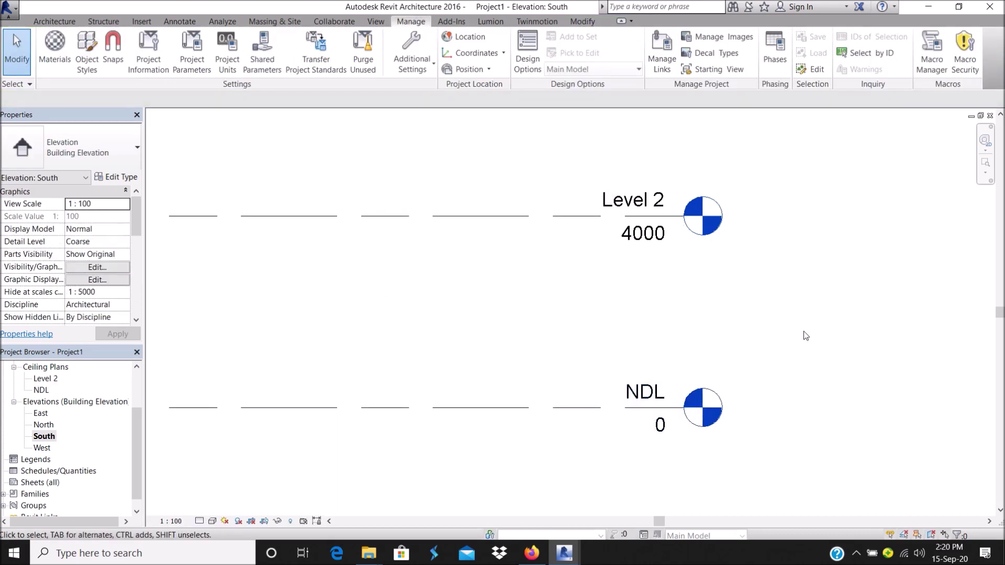
{"action": "double_click", "coordinate": [646, 201]}
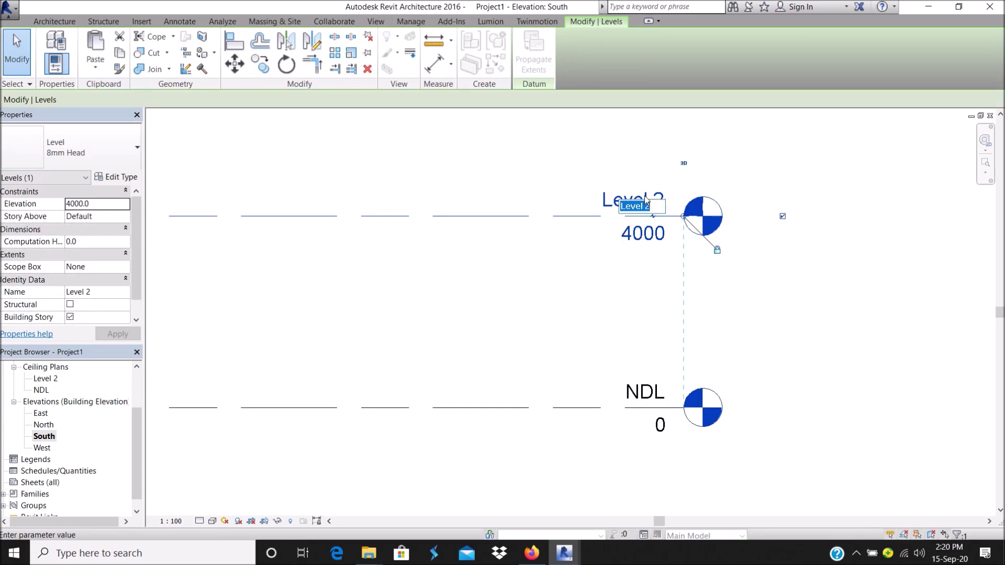
{"action": "key", "text": "Escape"}
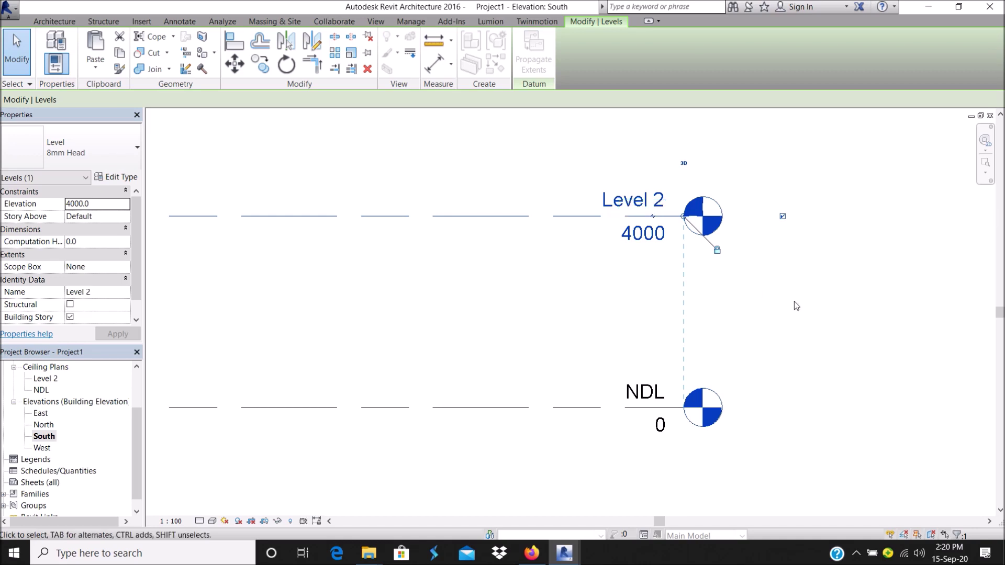
Prefix the level name so it reads '1. NDL', renaming matching views.
{"action": "left_click", "coordinate": [794, 301]}
{"action": "left_click", "coordinate": [646, 392]}
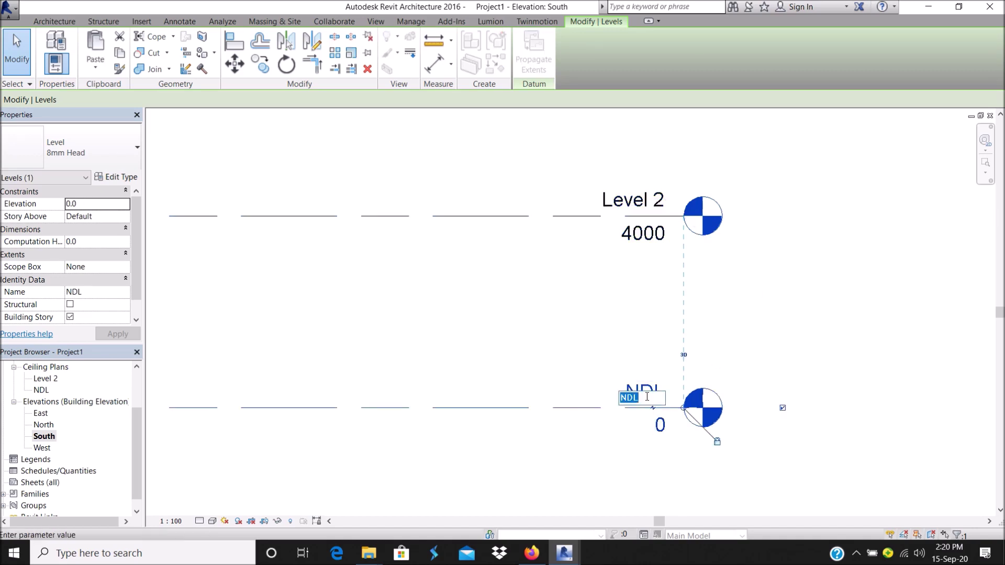
{"action": "key", "text": "Home"}
{"action": "type", "text": "0"}
{"action": "key", "text": "BackSpace"}
{"action": "type", "text": "1."}
{"action": "key", "text": "Return"}
{"action": "left_click", "coordinate": [539, 285]}
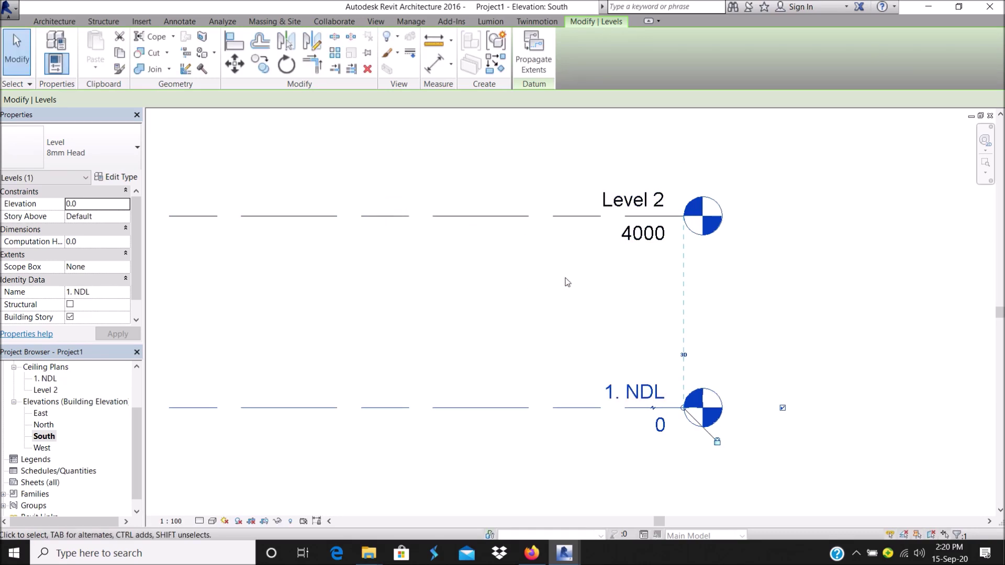
Rename Level 2 to '2. Ground Floor', renaming its matching views.
{"action": "double_click", "coordinate": [619, 194]}
{"action": "type", "text": "2"}
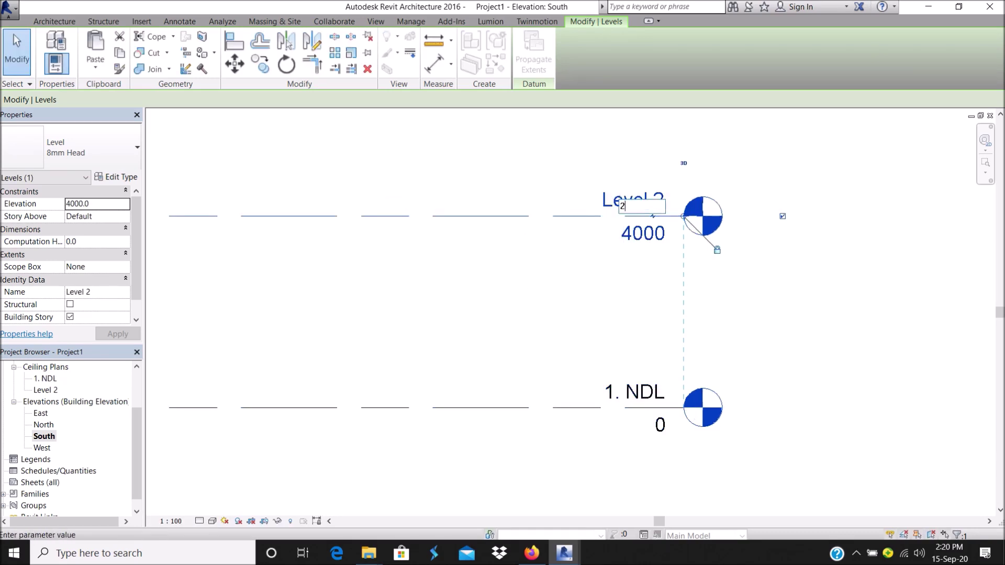
{"action": "type", "text": "Gr"}
{"action": "type", "text": "und"}
{"action": "type", "text": " F"}
{"action": "type", "text": "loor"}
{"action": "key", "text": "Return"}
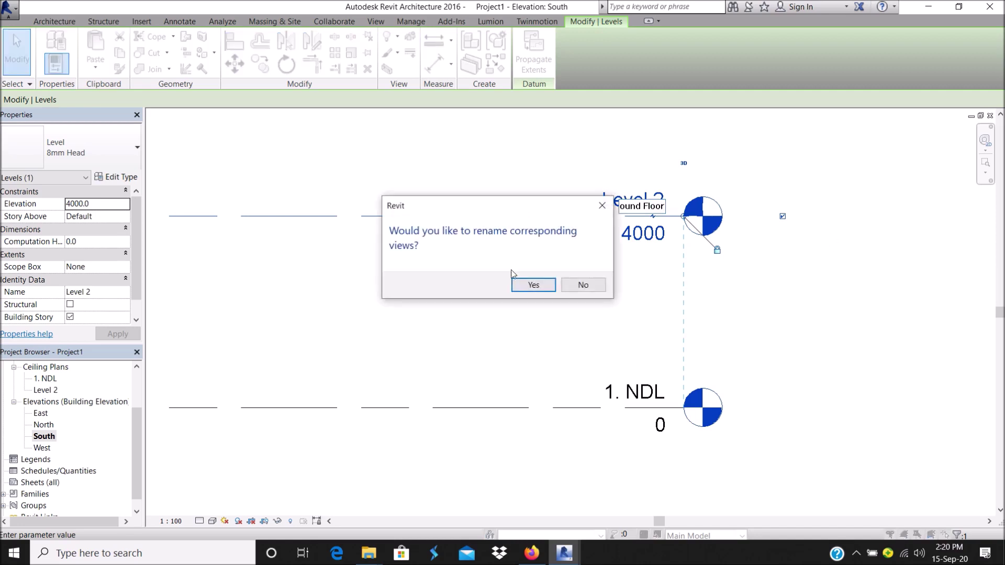
{"action": "left_click", "coordinate": [532, 284]}
Set 2. Ground Floor's elevation to 450 and offset its label clear of 1. NDL.
{"action": "left_click", "coordinate": [648, 236]}
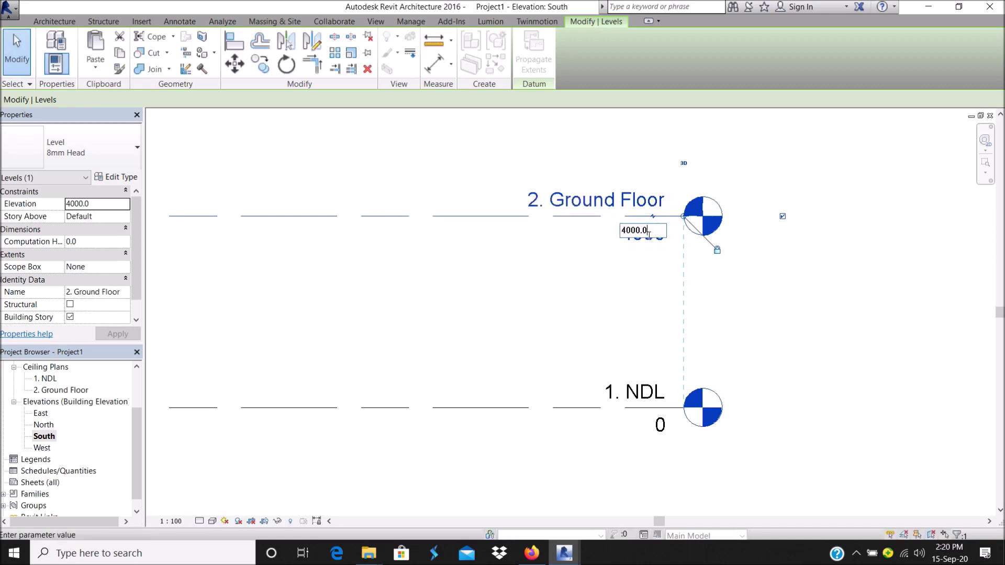
{"action": "left_click_drag", "start_coordinate": [648, 235], "coordinate": [605, 232]}
{"action": "type", "text": "450"}
{"action": "key", "text": "Return"}
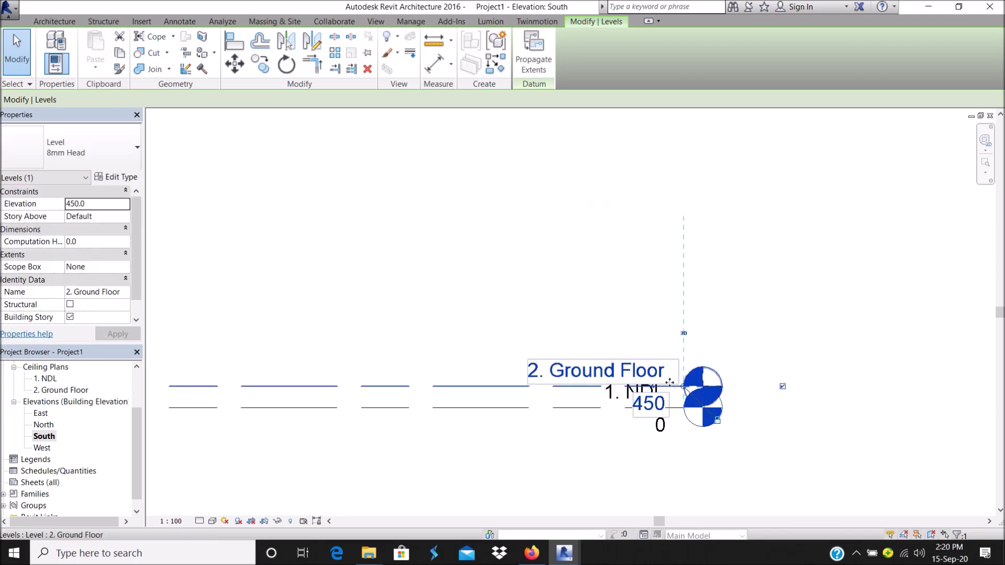
{"action": "mouse_move", "coordinate": [656, 390]}
{"action": "left_mouse_down"}
{"action": "mouse_move", "coordinate": [654, 417]}
{"action": "mouse_move", "coordinate": [654, 346]}
{"action": "left_mouse_up"}
{"action": "left_click", "coordinate": [771, 359]}
{"action": "scroll", "coordinate": [779, 359], "scroll_direction": "down", "scroll_amount": 2}
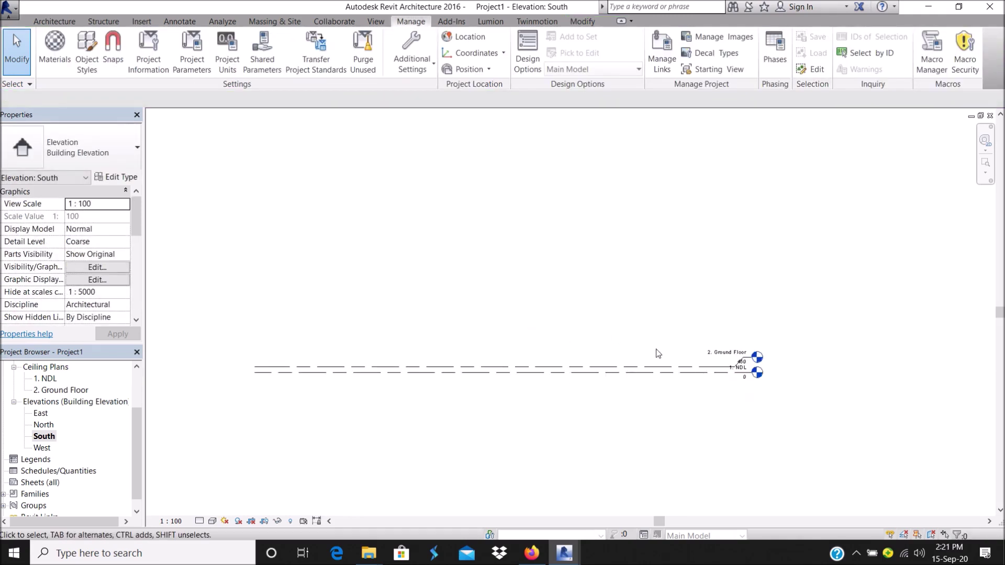
{"action": "middle_click_drag", "start_coordinate": [656, 353], "coordinate": [733, 360]}
Add a new level 3000 above 2. Ground Floor using Pick Lines with offset 3000.
{"action": "left_click", "coordinate": [55, 21]}
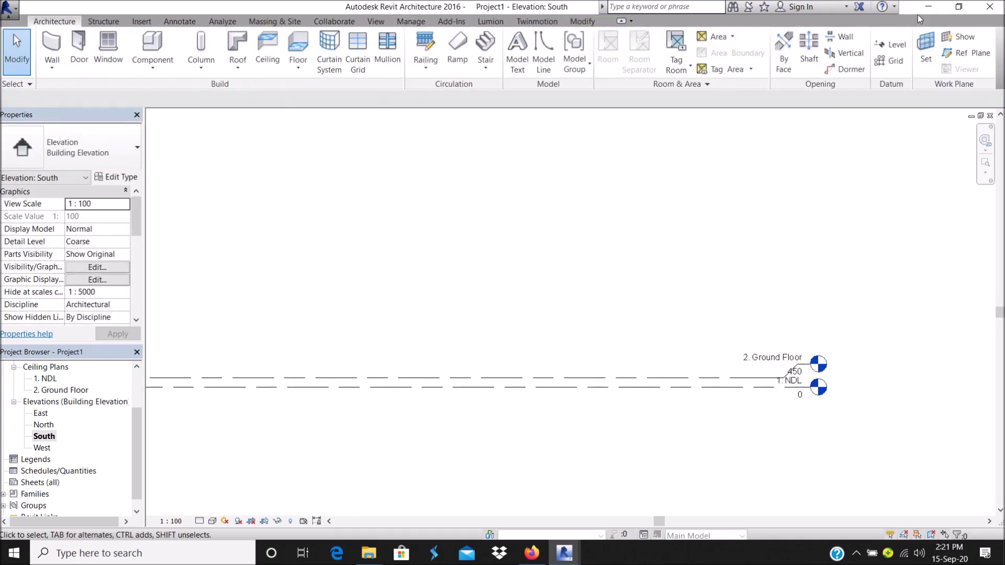
{"action": "left_click", "coordinate": [892, 44]}
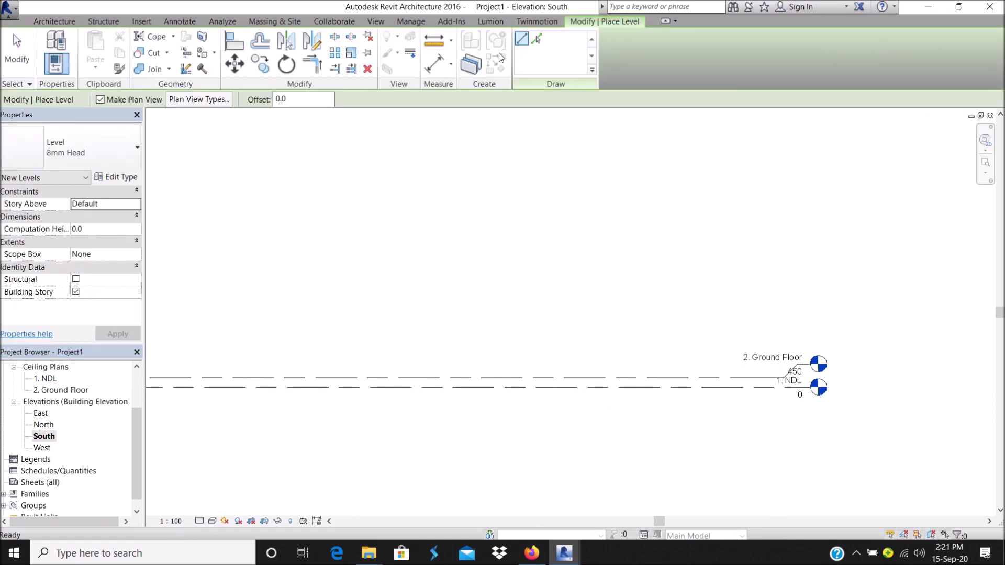
{"action": "left_click", "coordinate": [536, 39]}
{"action": "double_click", "coordinate": [307, 102]}
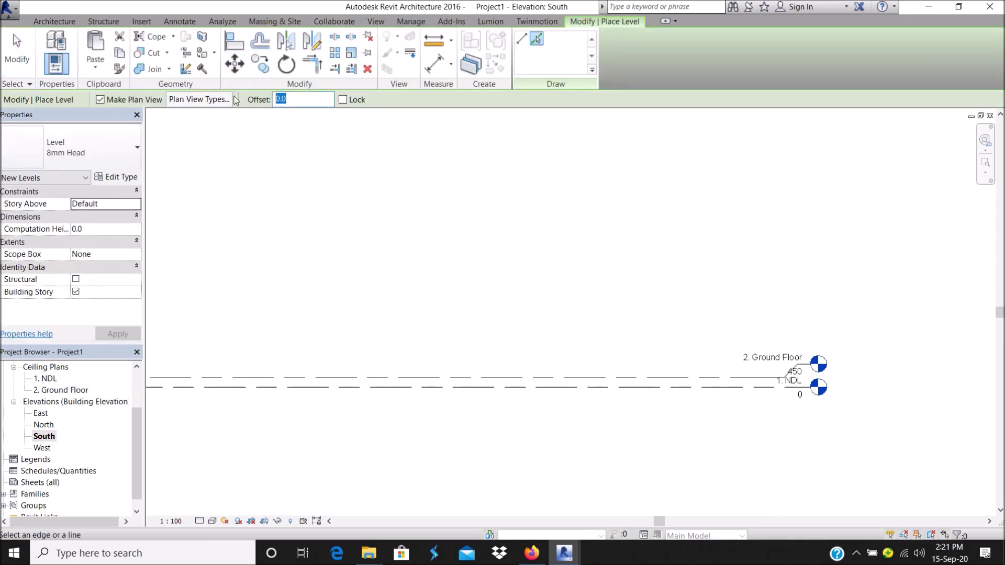
{"action": "type", "text": "3000"}
{"action": "left_click", "coordinate": [660, 377]}
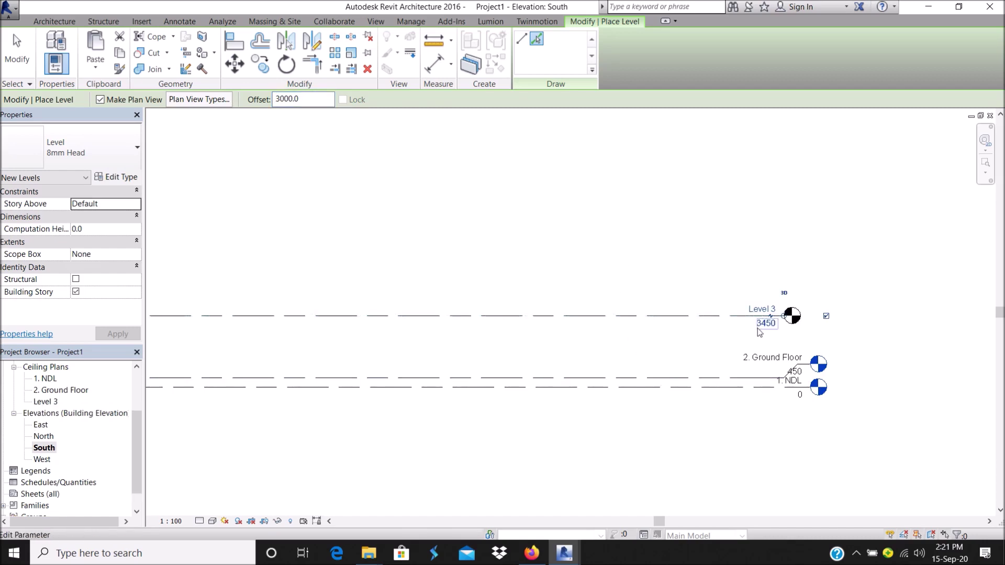
{"action": "scroll", "coordinate": [762, 343], "scroll_direction": "up", "scroll_amount": 2}
{"action": "scroll", "coordinate": [677, 269], "scroll_direction": "up", "scroll_amount": 2}
{"action": "scroll", "coordinate": [657, 258], "scroll_direction": "down", "scroll_amount": 2}
{"action": "key", "text": "Escape"}
{"action": "key", "text": "Escape"}
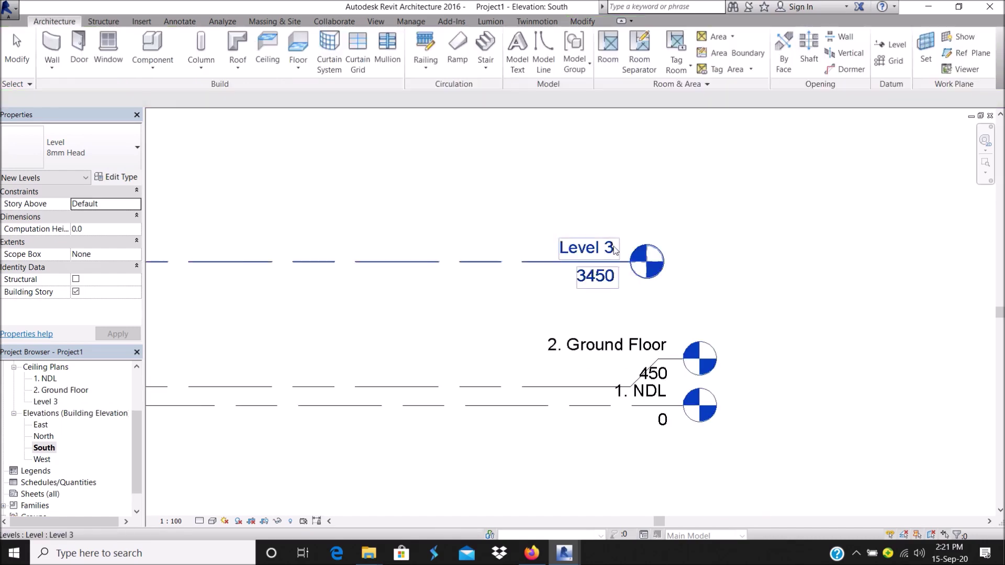
{"action": "scroll", "coordinate": [614, 244], "scroll_direction": "up", "scroll_amount": 2}
Rename the new level '3. Roof Level' with its views and extend its end rightward.
{"action": "double_click", "coordinate": [580, 252]}
{"action": "type", "text": "3. Roof"}
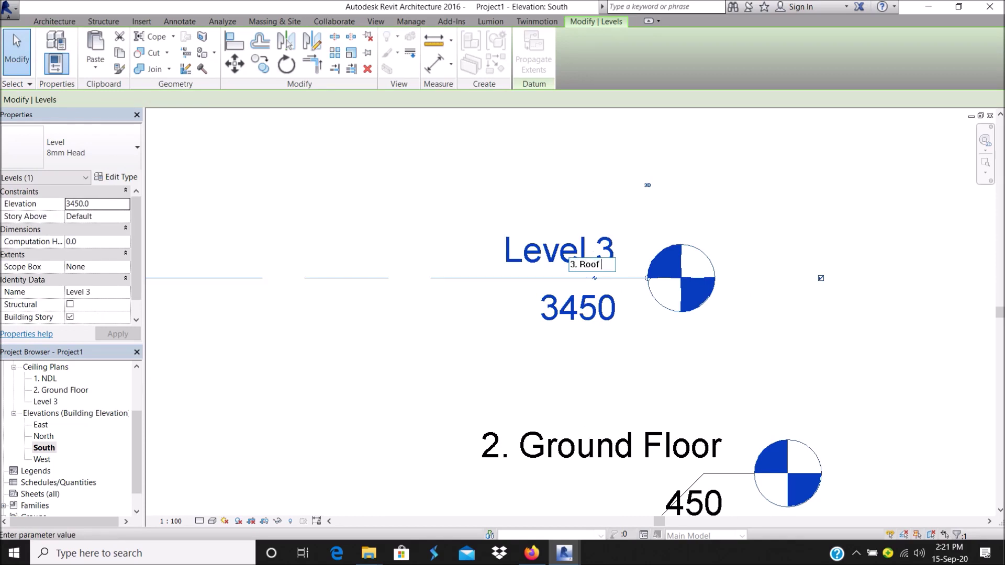
{"action": "type", "text": "evel"}
{"action": "key", "text": "Return"}
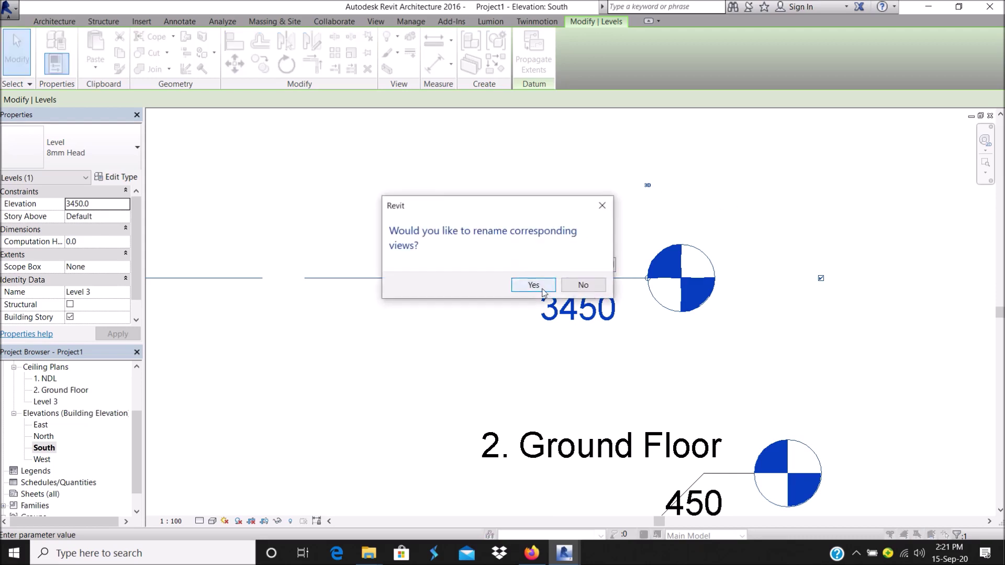
{"action": "key", "text": "Return"}
{"action": "scroll", "coordinate": [647, 278], "scroll_direction": "down", "scroll_amount": 2}
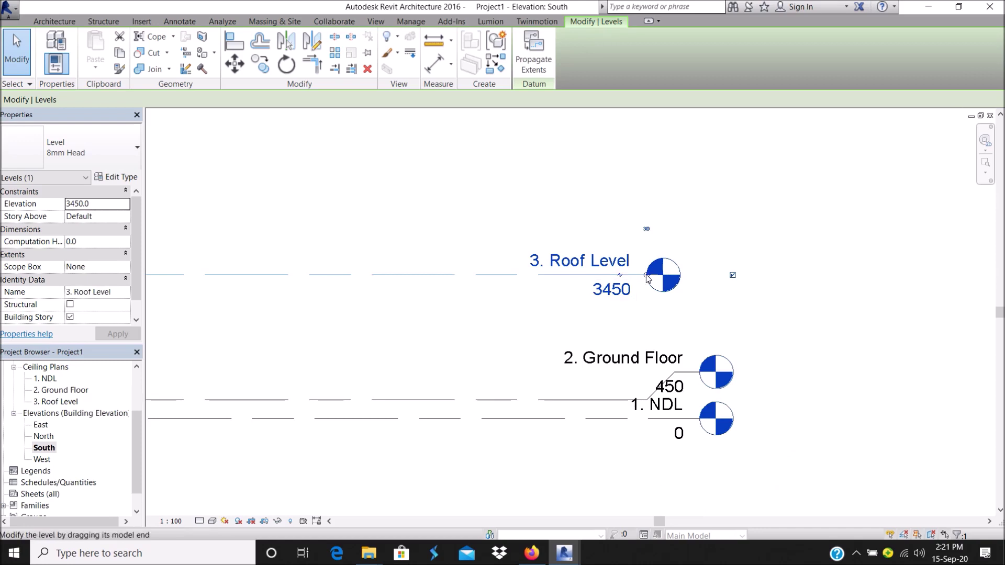
{"action": "left_click_drag", "start_coordinate": [648, 276], "coordinate": [677, 275], "text": "ctrl"}
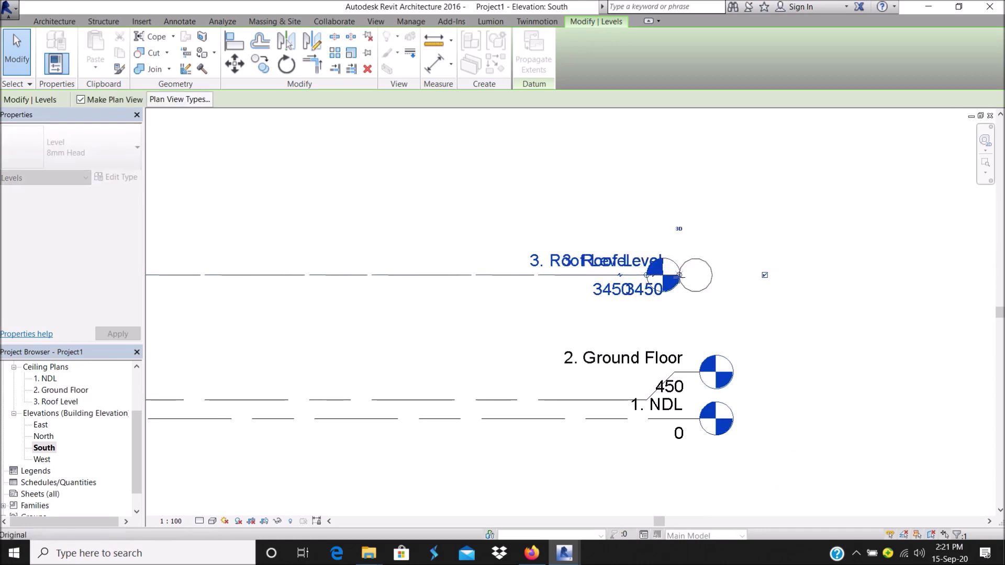
Align the 3450 level's end with the lower levels' ends.
{"action": "left_click_drag", "start_coordinate": [677, 275], "coordinate": [698, 281]}
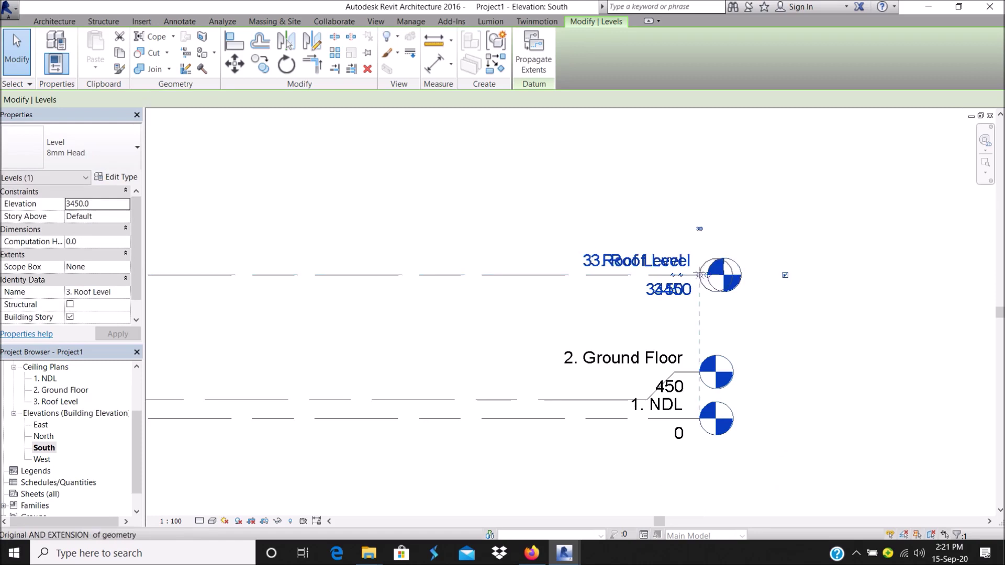
{"action": "scroll", "coordinate": [686, 251], "scroll_direction": "up", "scroll_amount": 2}
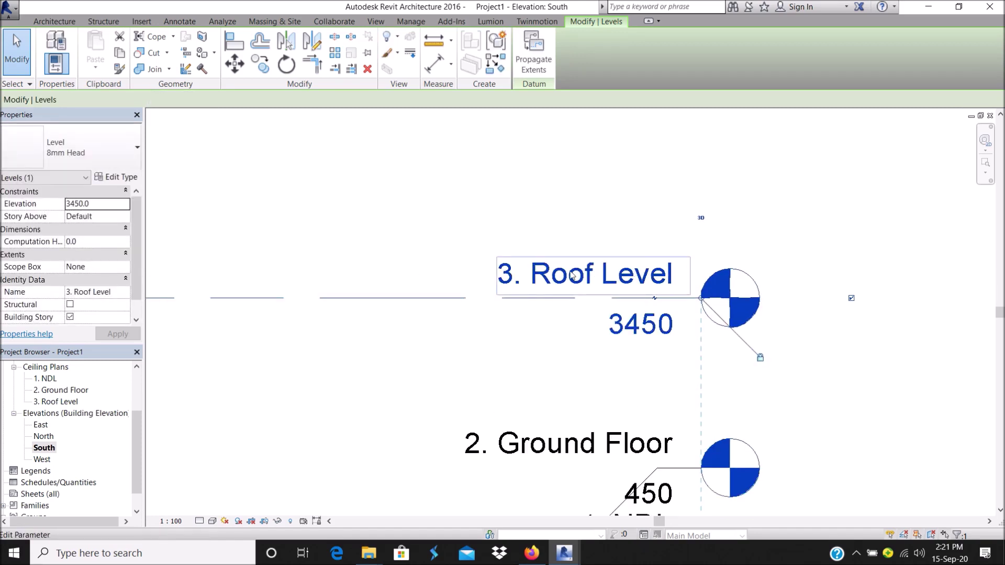
{"action": "scroll", "coordinate": [738, 286], "scroll_direction": "down", "scroll_amount": 2}
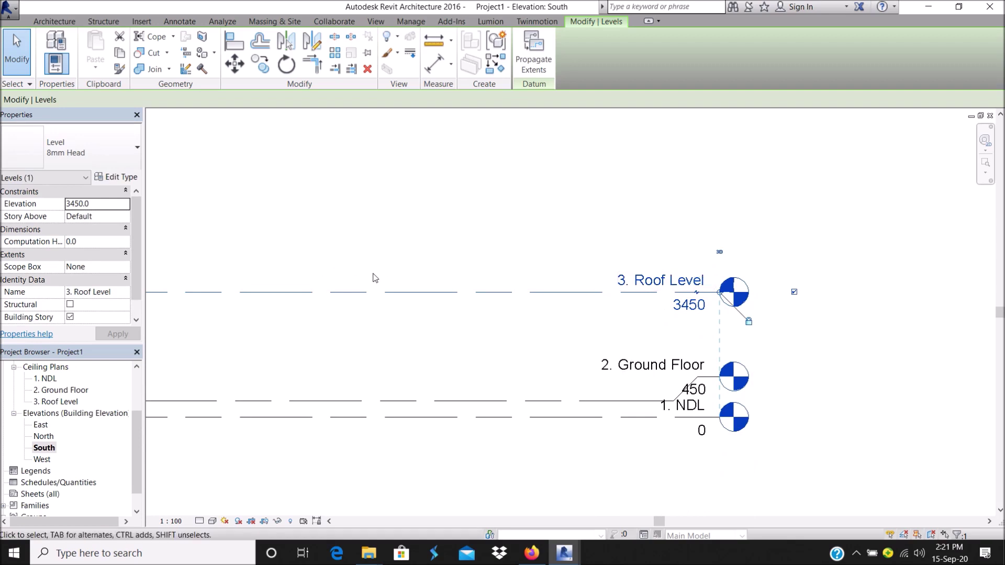
{"action": "scroll", "coordinate": [744, 257], "scroll_direction": "down", "scroll_amount": 2}
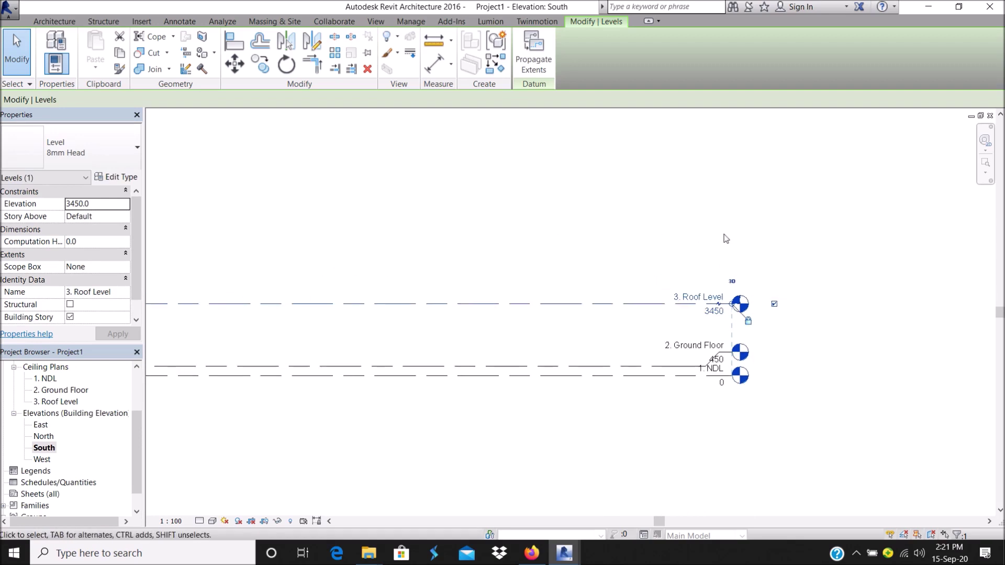
{"action": "left_click", "coordinate": [720, 236]}
{"action": "scroll", "coordinate": [758, 287], "scroll_direction": "up", "scroll_amount": 2}
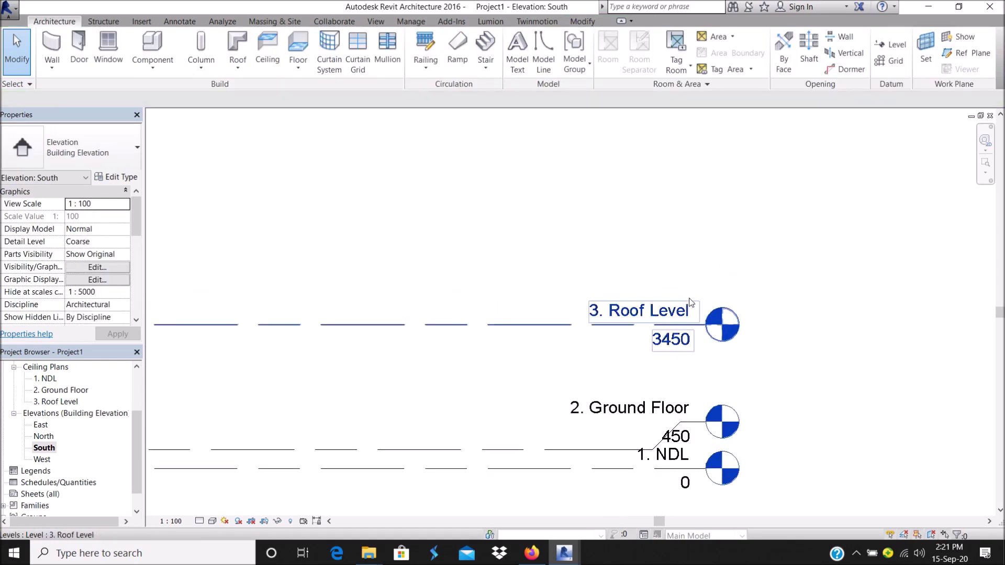
{"action": "scroll", "coordinate": [729, 378], "scroll_direction": "up", "scroll_amount": 2}
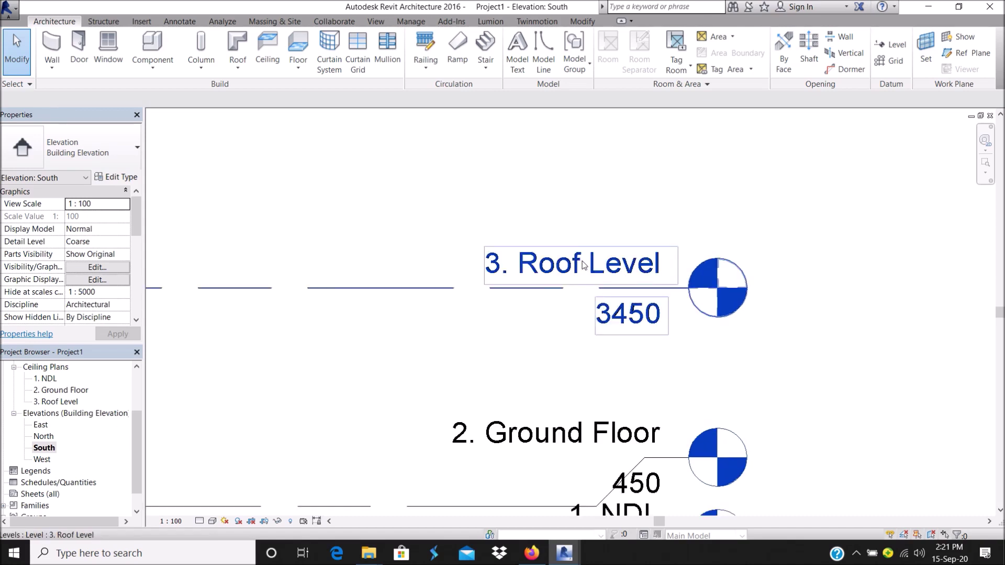
Rename the 3450 level to '3. First Floor', renaming its matching views.
{"action": "double_click", "coordinate": [590, 275]}
{"action": "type", "text": "3. First Floor"}
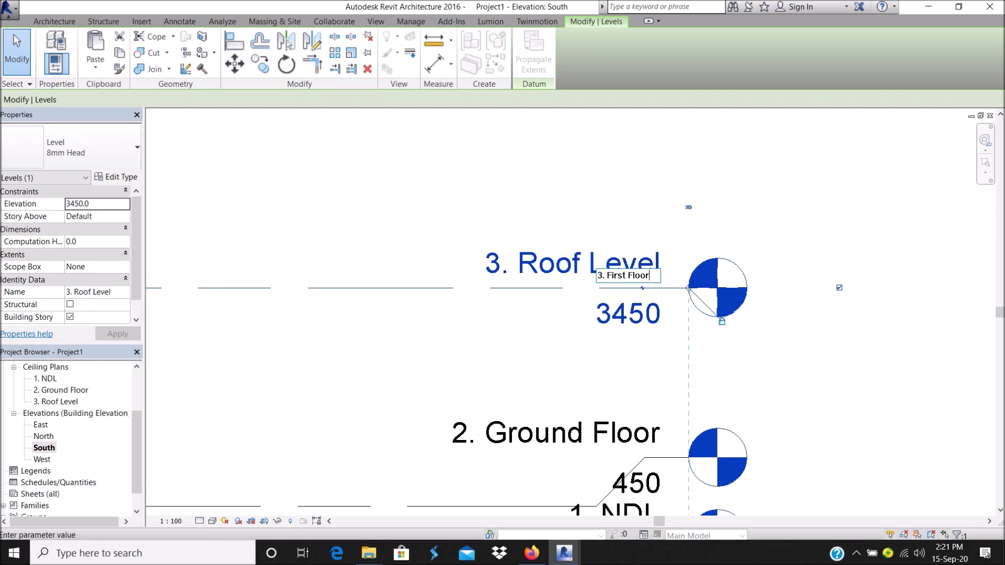
{"action": "key", "text": "Return"}
{"action": "left_click", "coordinate": [544, 286]}
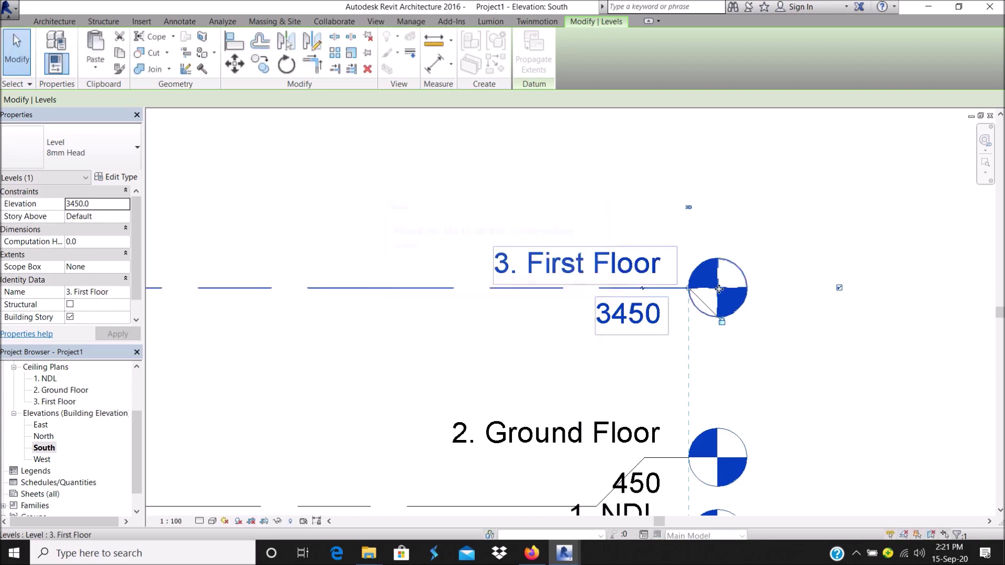
{"action": "scroll", "coordinate": [718, 288], "scroll_direction": "down", "scroll_amount": 5}
{"action": "left_click", "coordinate": [691, 234]}
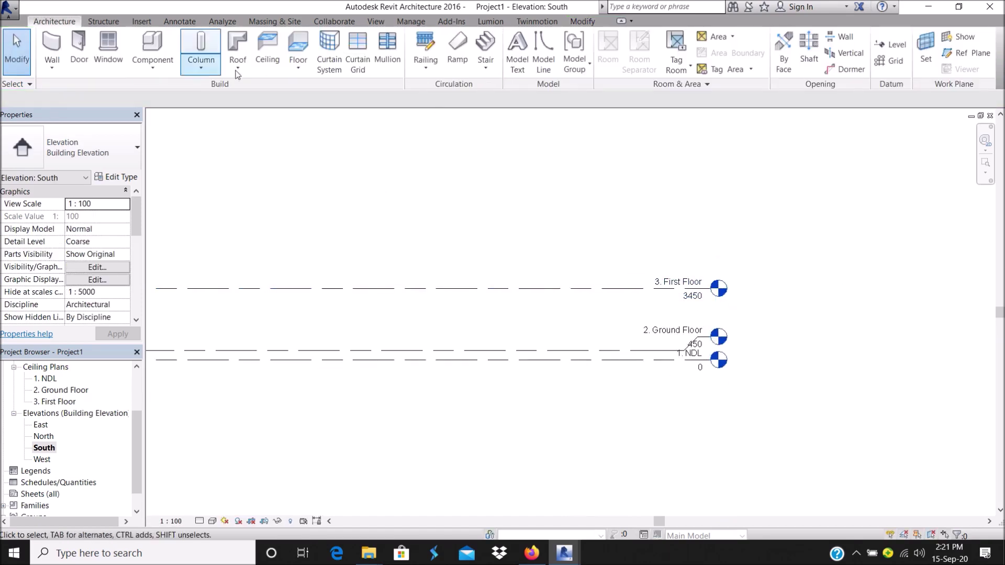
Add a level 3150 above 3. First Floor using Pick Lines with offset 3150.
{"action": "left_click", "coordinate": [890, 48]}
{"action": "left_click", "coordinate": [537, 39]}
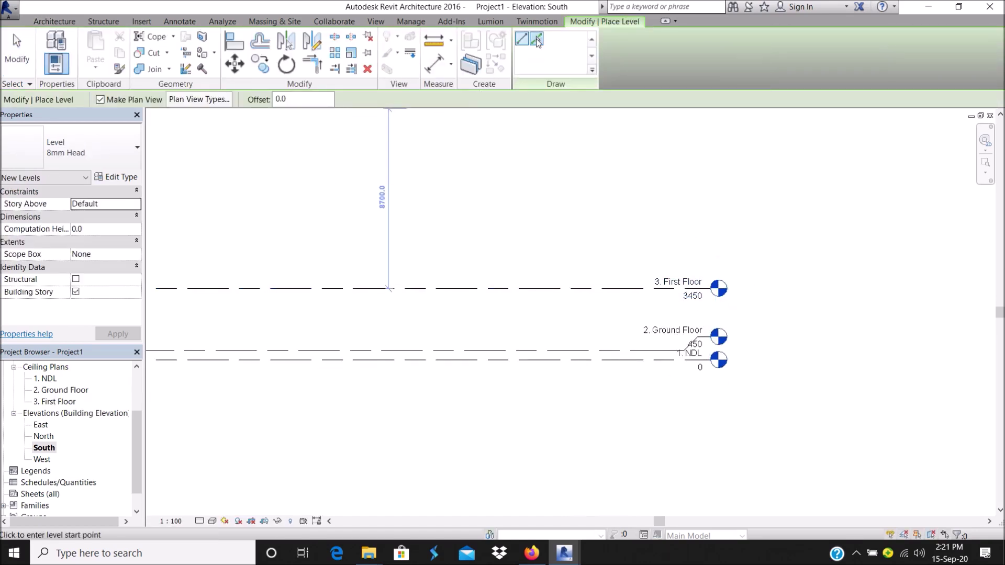
{"action": "left_click", "coordinate": [319, 100]}
{"action": "type", "text": "315"}
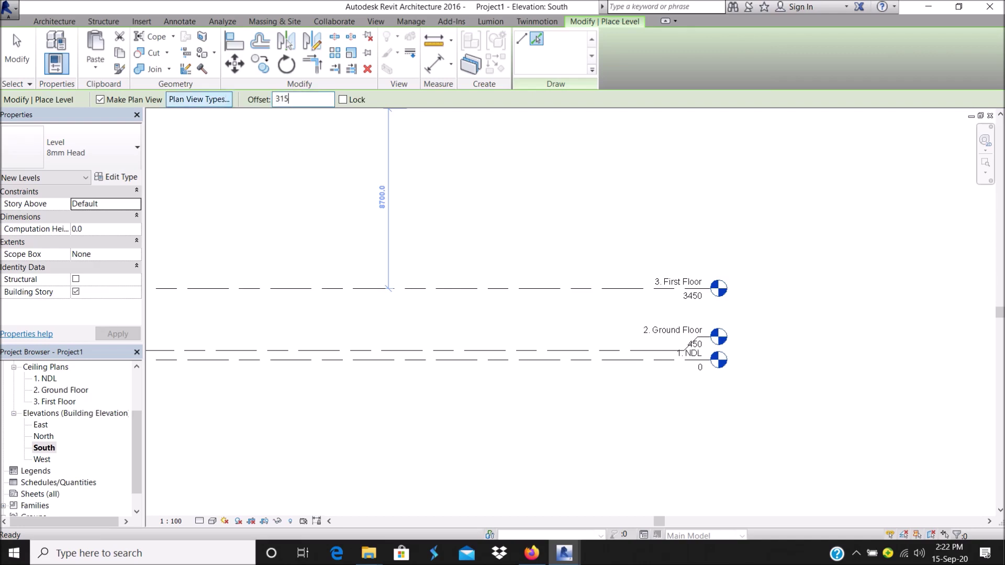
{"action": "scroll", "coordinate": [641, 236], "scroll_direction": "up", "scroll_amount": 2}
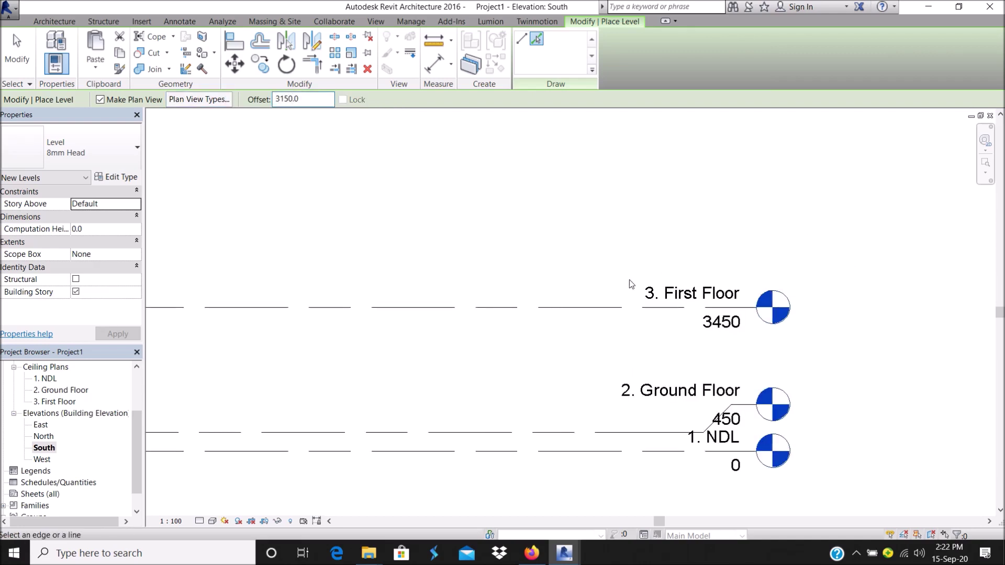
{"action": "left_click", "coordinate": [628, 306]}
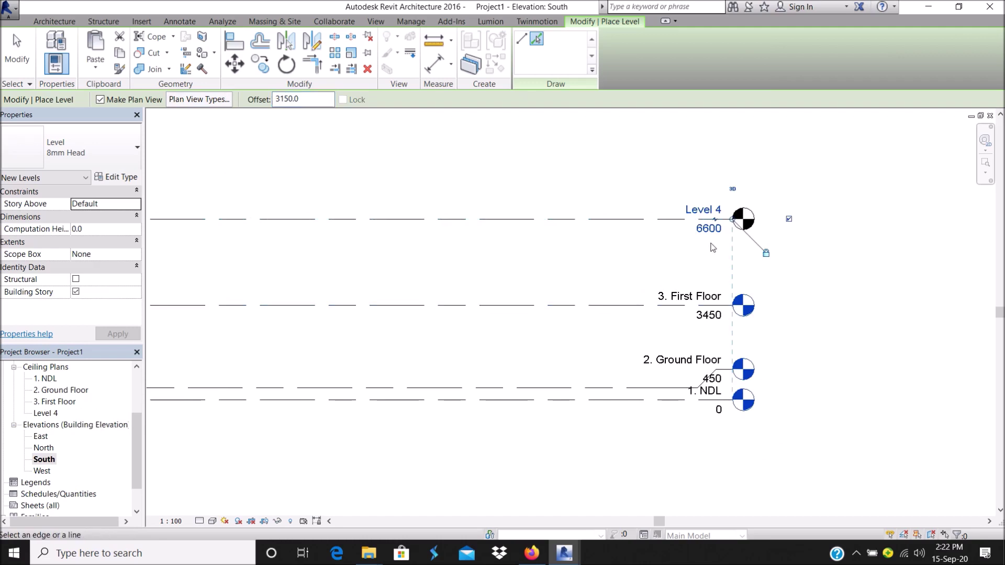
{"action": "scroll", "coordinate": [711, 224], "scroll_direction": "up", "scroll_amount": 2}
{"action": "key", "text": "Escape"}
{"action": "key", "text": "Escape"}
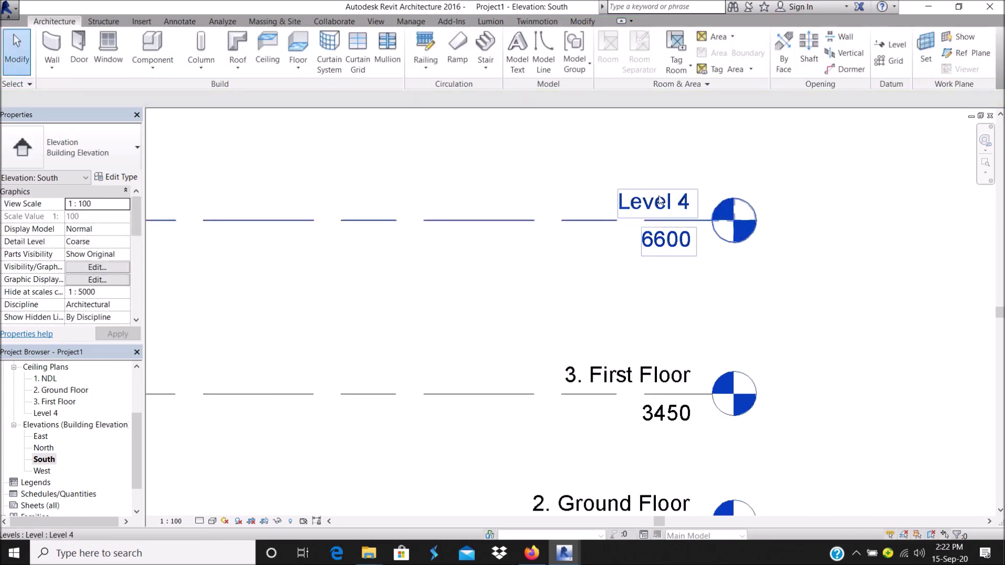
Rename the new level '4. Roof Level', then undo the changes with Ctrl+Z.
{"action": "double_click", "coordinate": [660, 202]}
{"action": "type", "text": "4."}
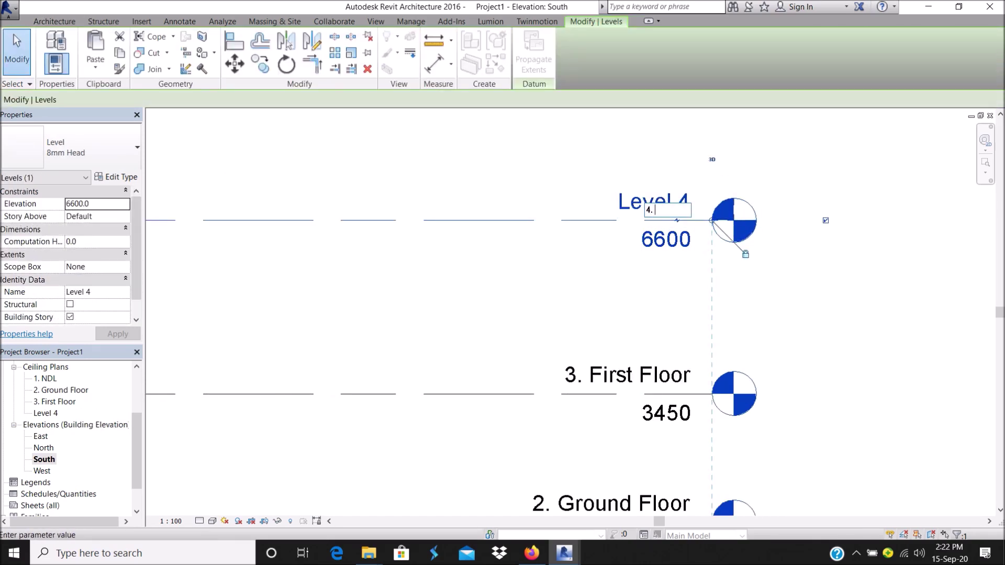
{"action": "type", "text": "evel"}
{"action": "key", "text": "Return"}
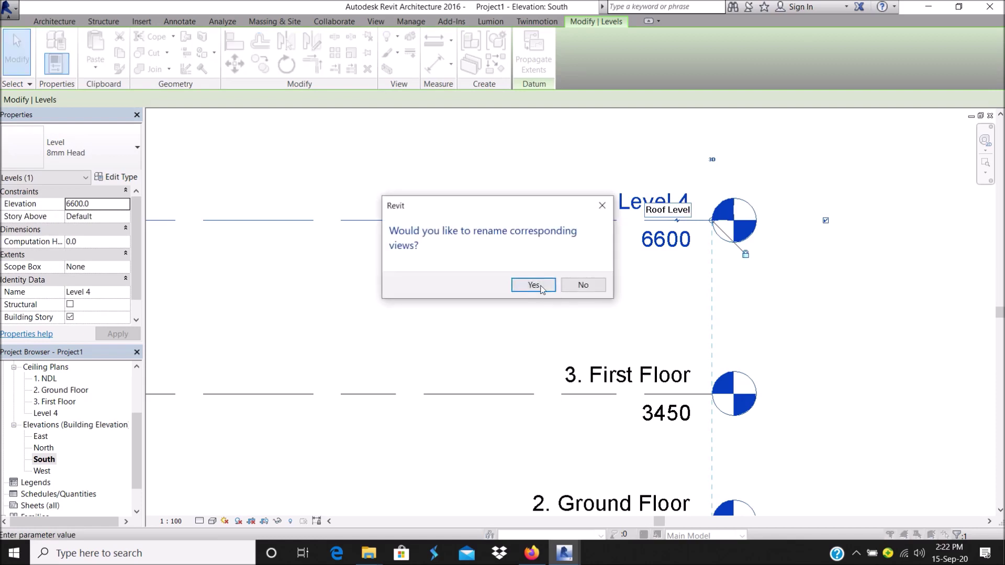
{"action": "key", "text": "Return"}
{"action": "key", "text": "Escape"}
{"action": "scroll", "coordinate": [730, 234], "scroll_direction": "down", "scroll_amount": 2}
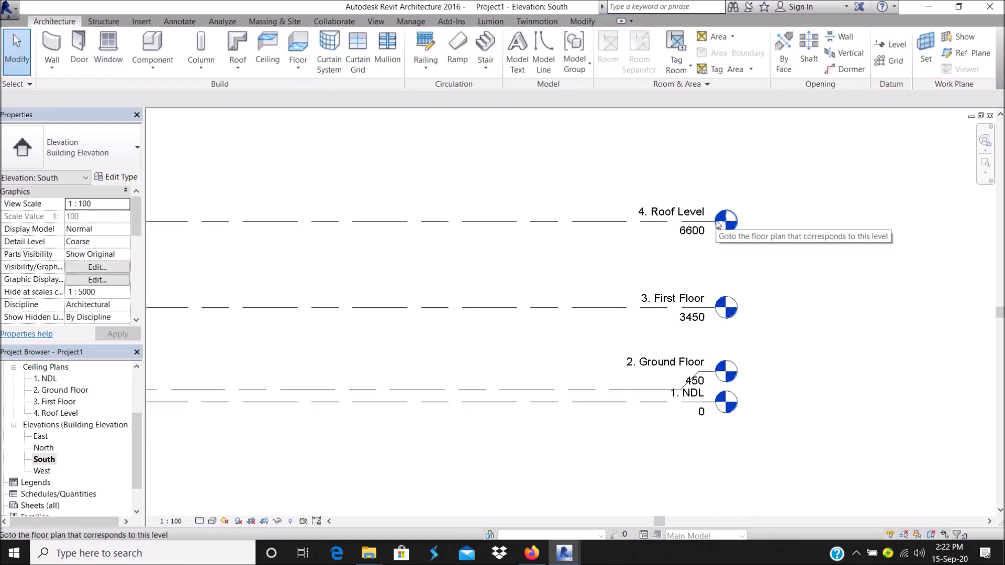
{"action": "key", "text": "ctrl+z"}
{"action": "key", "text": "ctrl+z"}
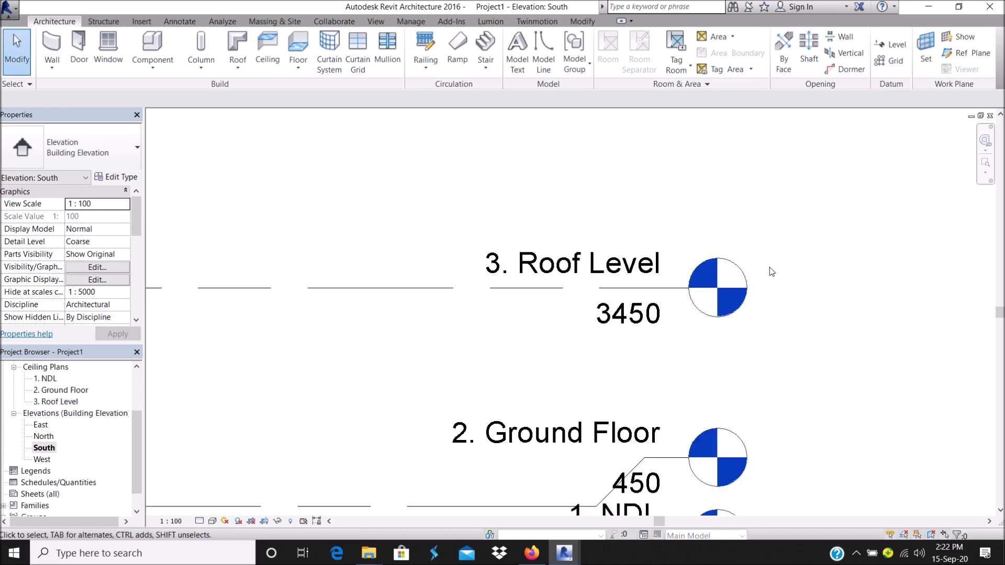
Rename the 1. NDL level to NGL, renaming its matching views.
{"action": "scroll", "coordinate": [769, 264], "scroll_direction": "down", "scroll_amount": 3}
{"action": "scroll", "coordinate": [769, 262], "scroll_direction": "down", "scroll_amount": 1}
{"action": "scroll", "coordinate": [57, 397], "scroll_direction": "up", "scroll_amount": 2}
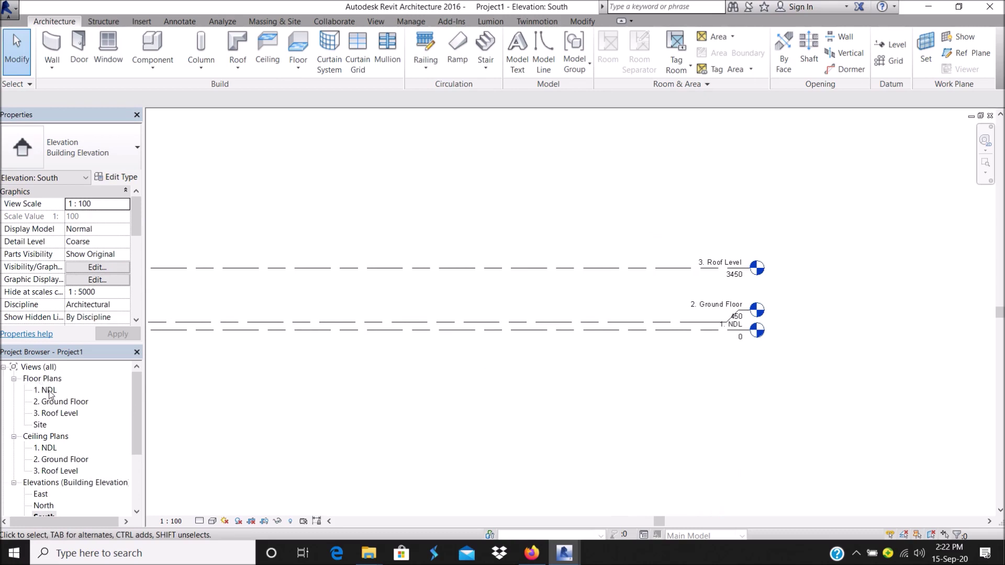
{"action": "scroll", "coordinate": [775, 319], "scroll_direction": "up", "scroll_amount": 2}
{"action": "scroll", "coordinate": [765, 319], "scroll_direction": "up", "scroll_amount": 2}
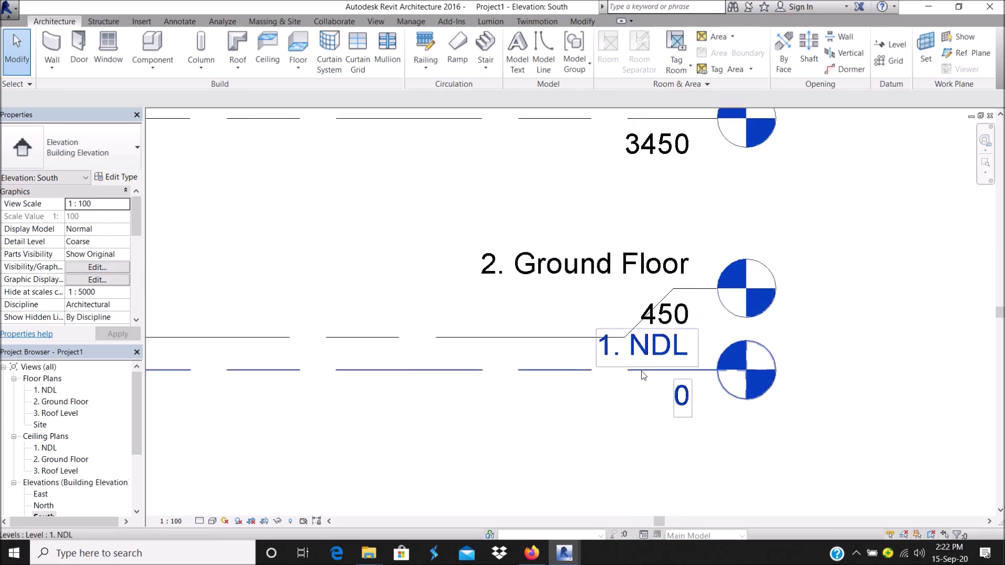
{"action": "double_click", "coordinate": [675, 352]}
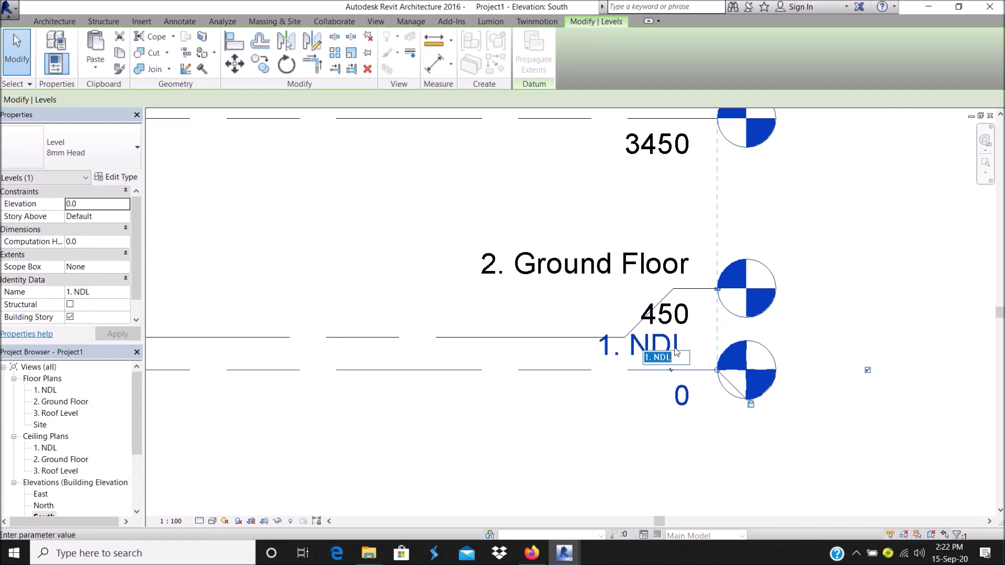
{"action": "type", "text": "NGL"}
{"action": "key", "text": "Return"}
{"action": "left_click", "coordinate": [555, 278]}
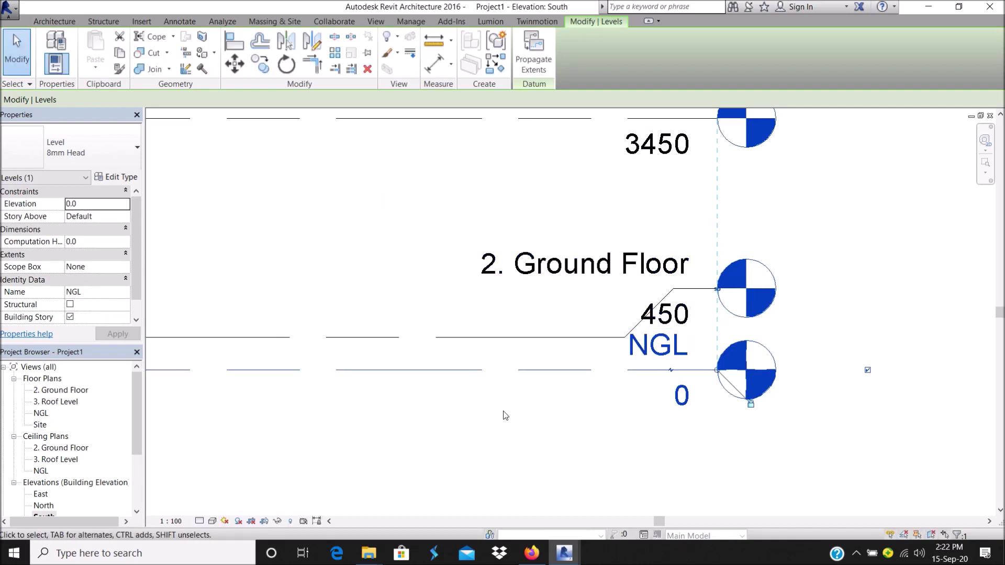
Change the level name to '1. NGL' with its views, then open its floor plan.
{"action": "left_click", "coordinate": [505, 415]}
{"action": "double_click", "coordinate": [664, 348]}
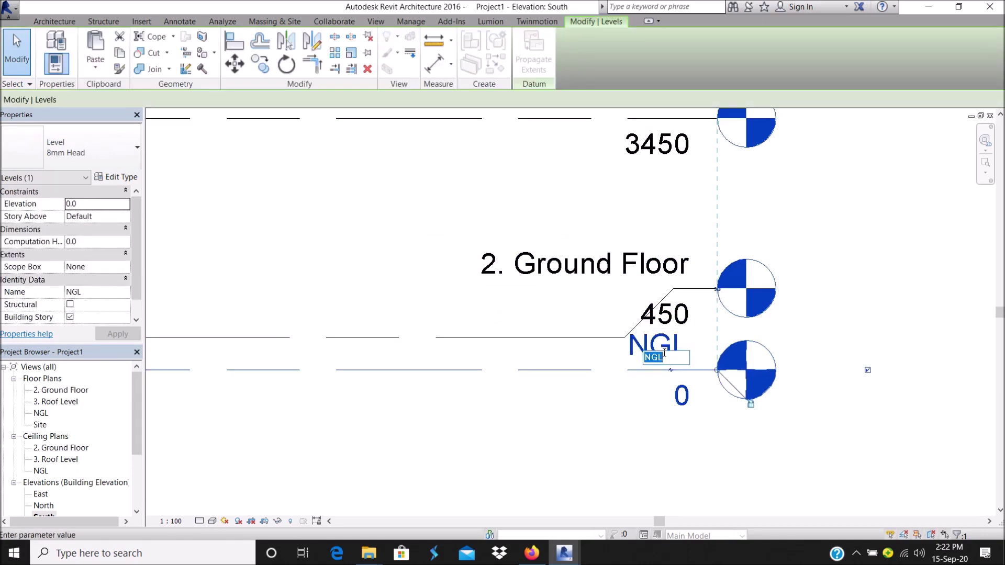
{"action": "type", "text": "1."}
{"action": "key", "text": "Return"}
{"action": "left_click", "coordinate": [532, 283]}
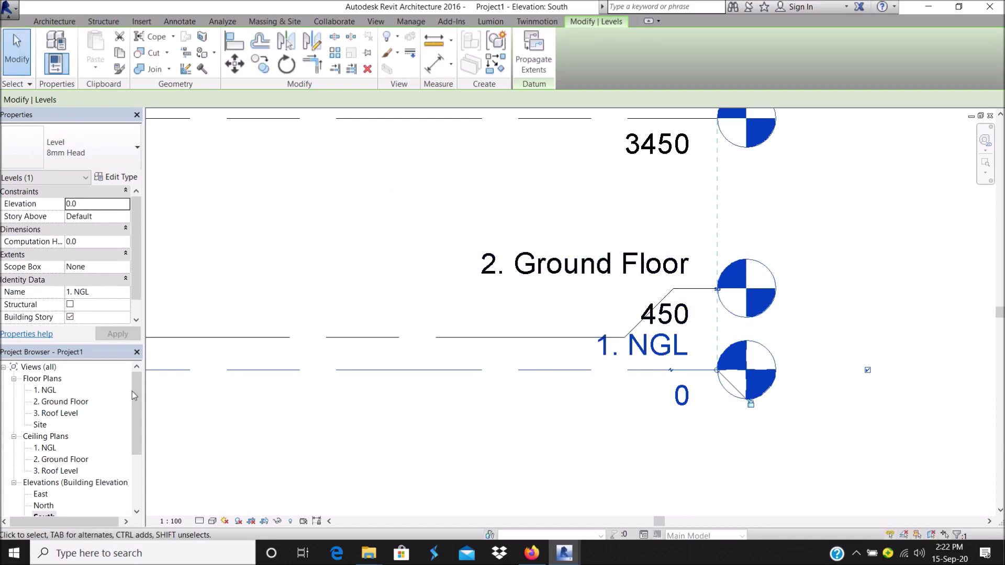
{"action": "double_click", "coordinate": [56, 391]}
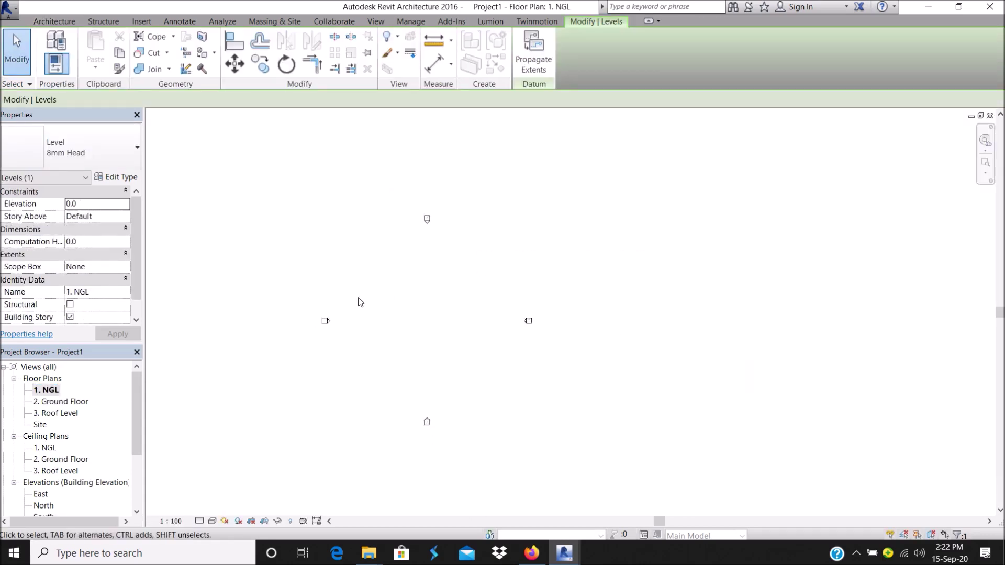
Start the Wall tool on the 1. NGL plan and browse the wall type list.
{"action": "scroll", "coordinate": [359, 302], "scroll_direction": "up", "scroll_amount": 2}
{"action": "left_click", "coordinate": [64, 24]}
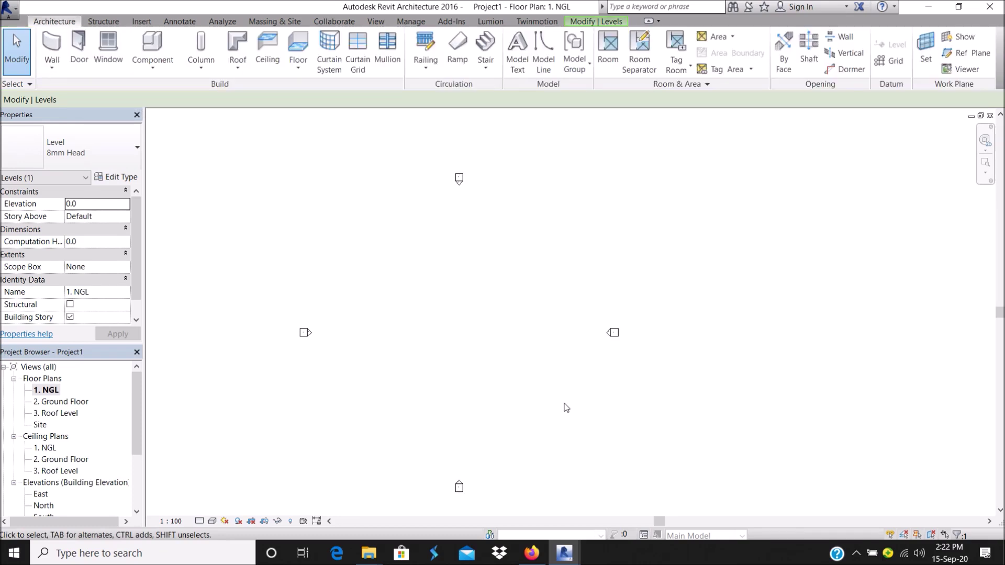
{"action": "left_click", "coordinate": [52, 43]}
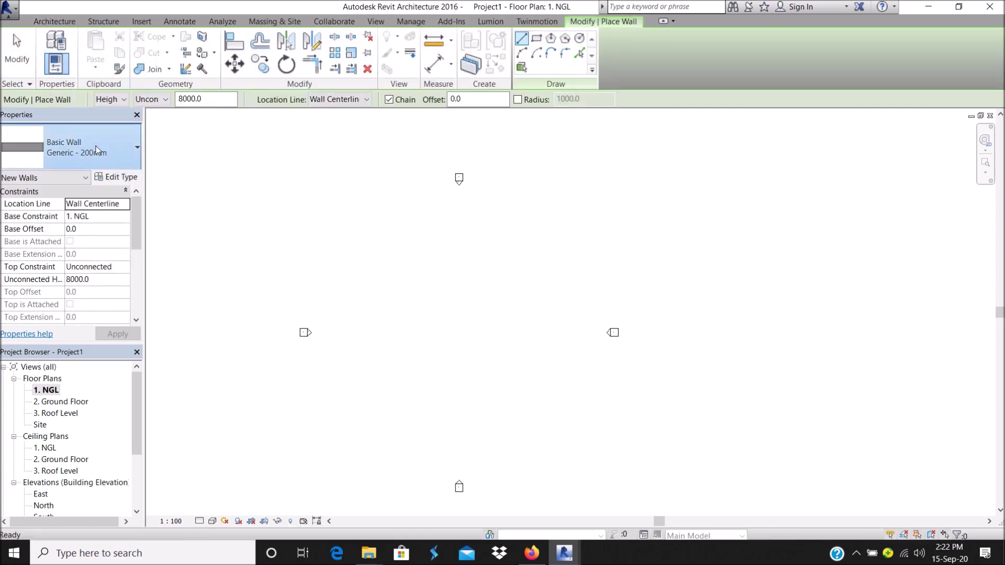
{"action": "left_click", "coordinate": [96, 151]}
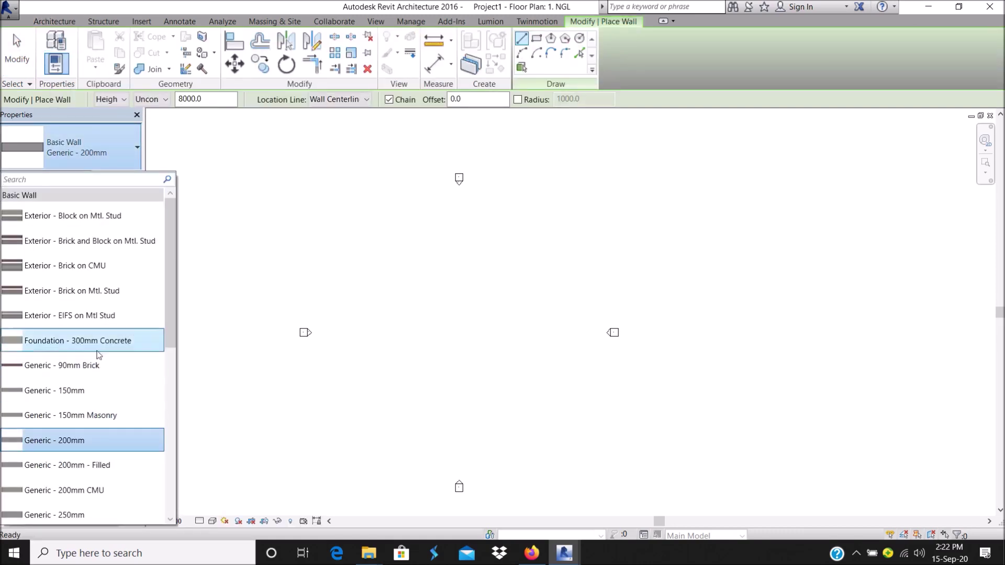
{"action": "scroll", "coordinate": [107, 342], "scroll_direction": "down", "scroll_amount": 2}
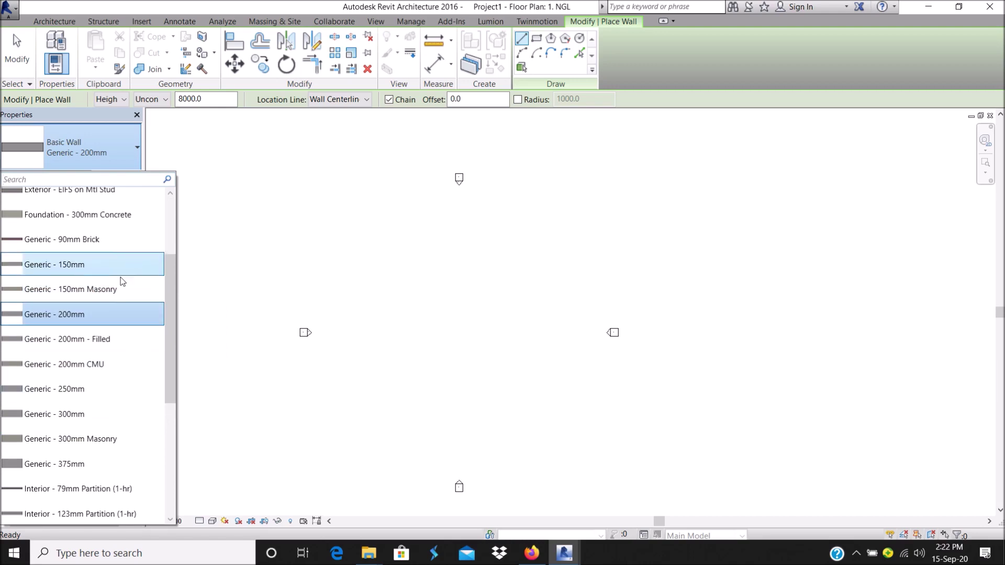
{"action": "scroll", "coordinate": [111, 381], "scroll_direction": "down", "scroll_amount": 1}
{"action": "scroll", "coordinate": [111, 413], "scroll_direction": "down", "scroll_amount": 2}
{"action": "scroll", "coordinate": [111, 429], "scroll_direction": "down", "scroll_amount": 1}
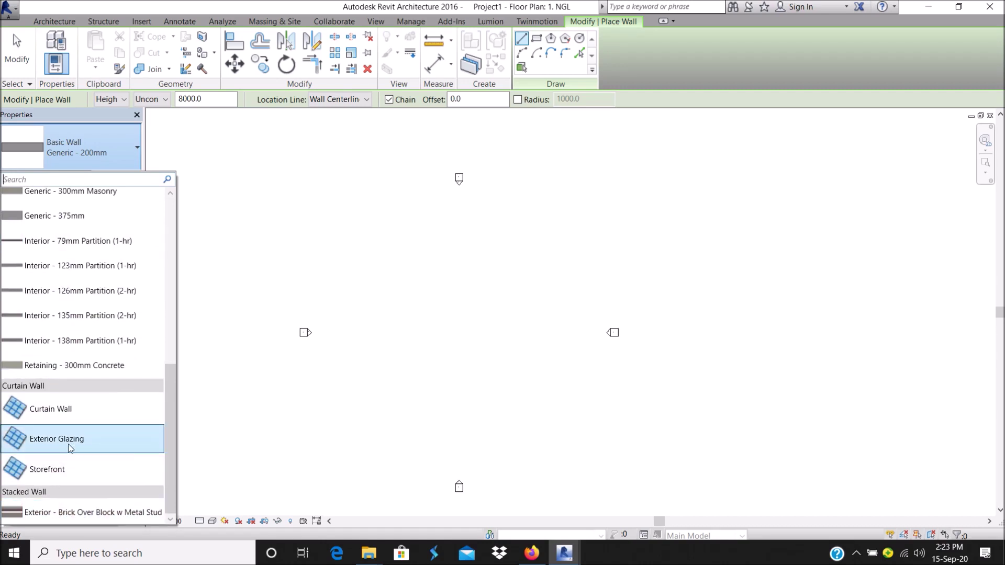
Keep Generic - 200mm and set its Structure layer thickness to 225 via Edit Type.
{"action": "left_click", "coordinate": [53, 144]}
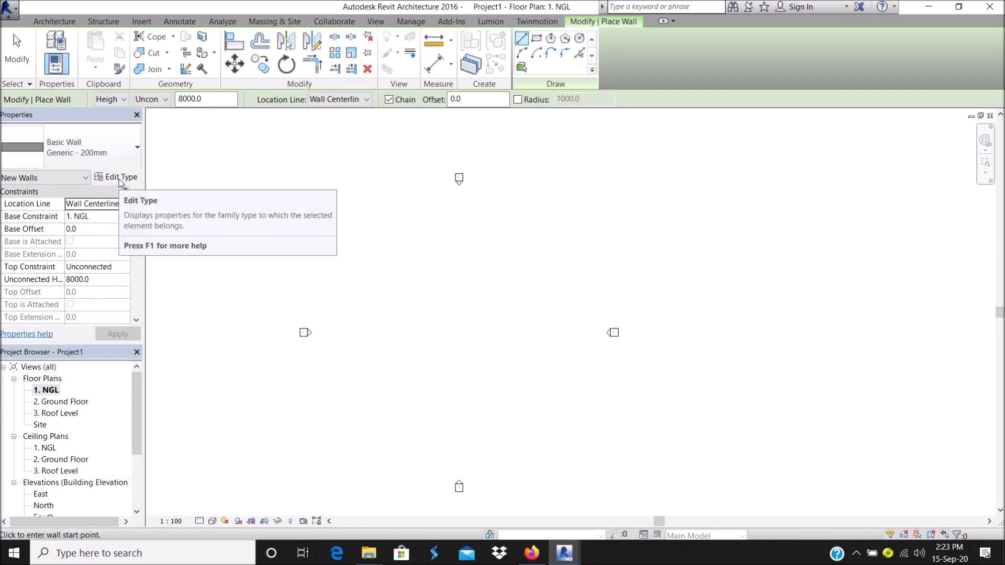
{"action": "left_click", "coordinate": [120, 181]}
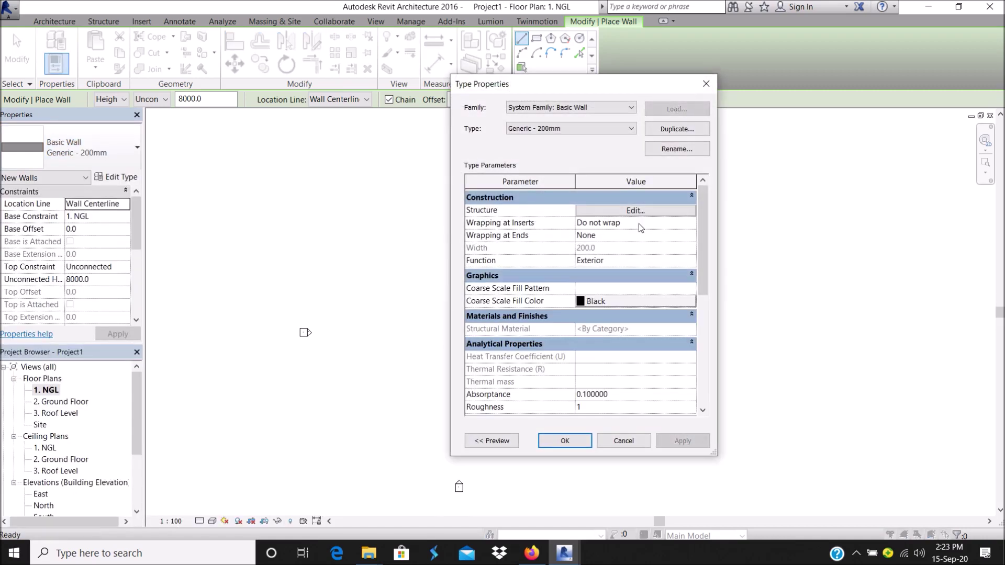
{"action": "left_click", "coordinate": [636, 210]}
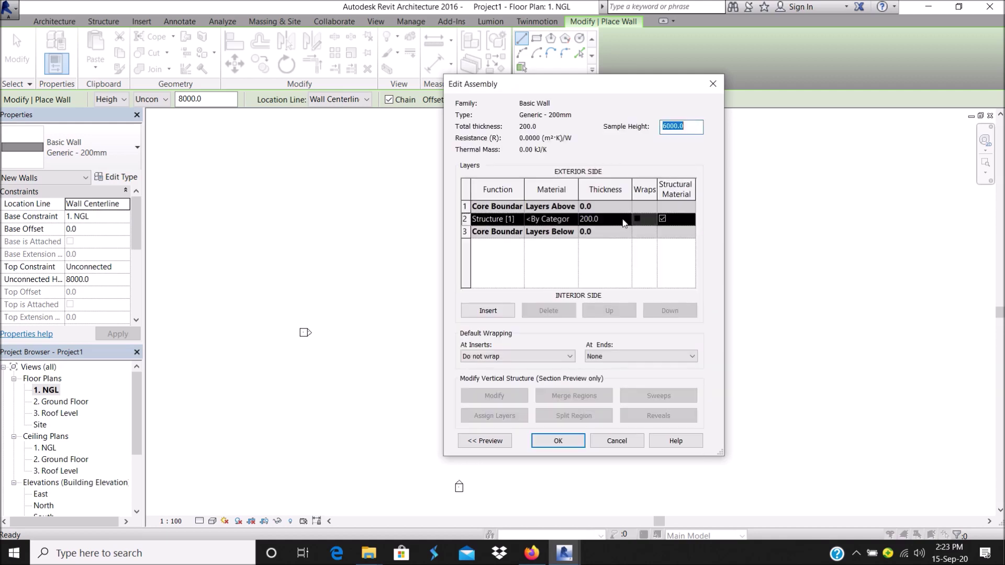
{"action": "left_click", "coordinate": [620, 219]}
{"action": "type", "text": "225"}
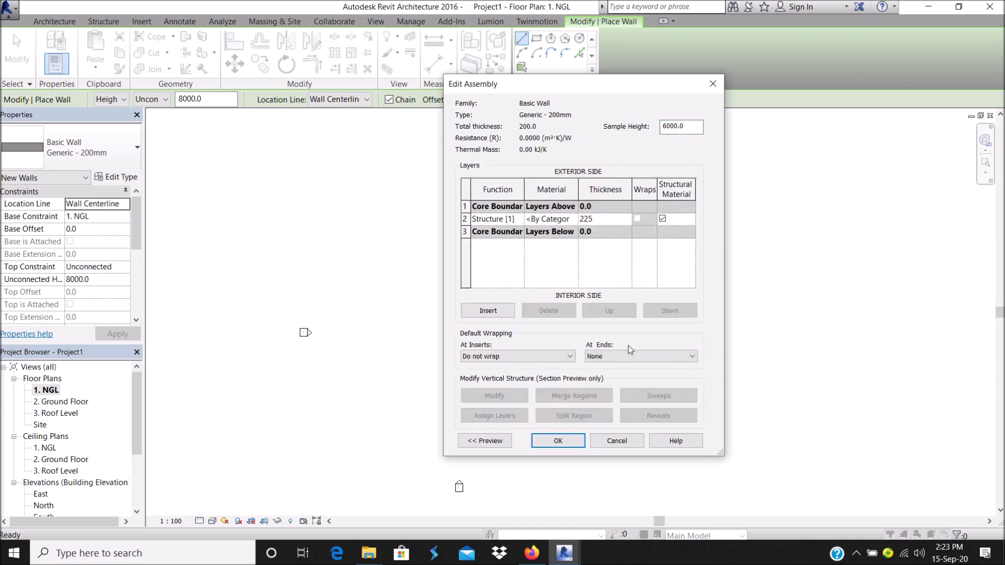
{"action": "left_click", "coordinate": [559, 441]}
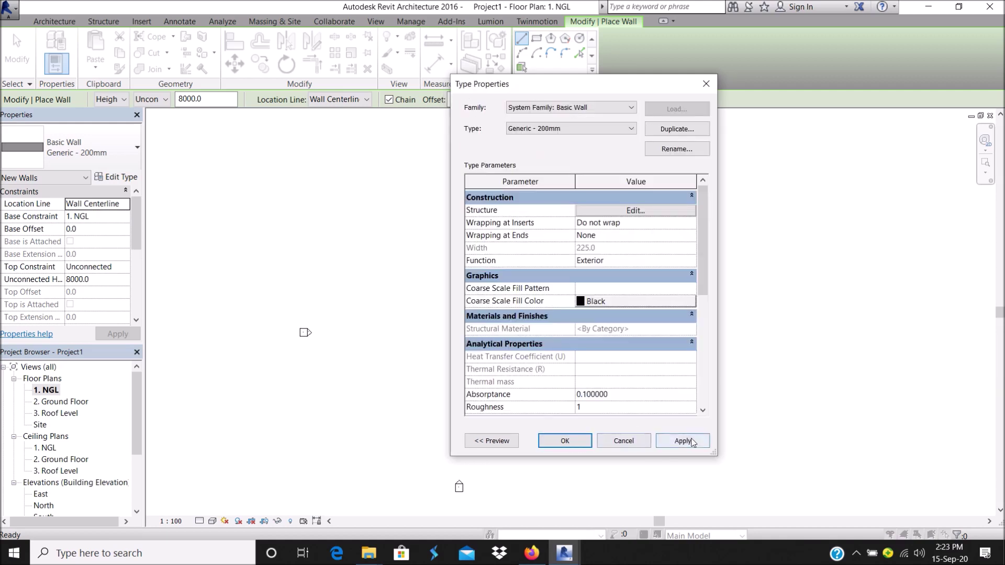
{"action": "left_click", "coordinate": [566, 441]}
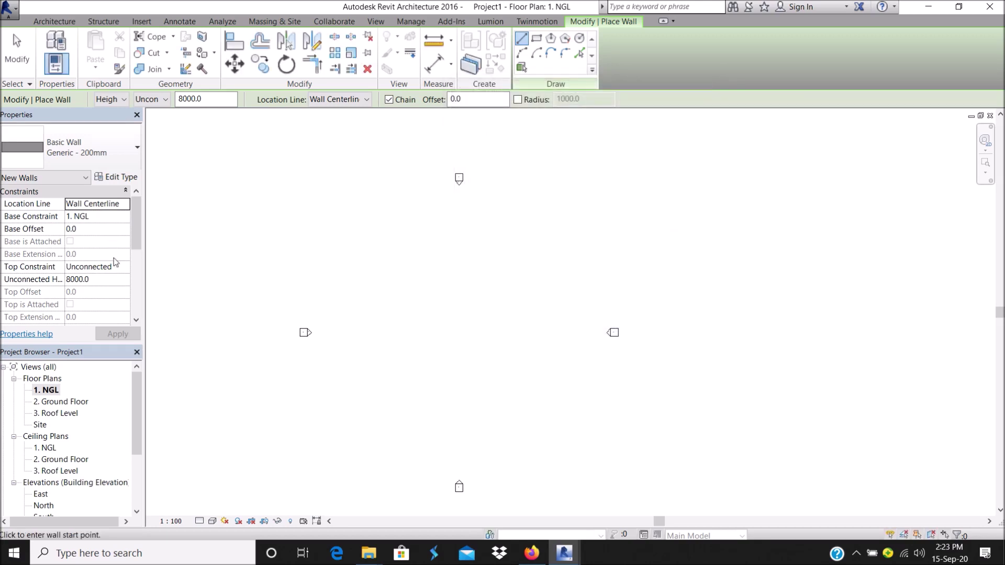
{"action": "left_click", "coordinate": [113, 278]}
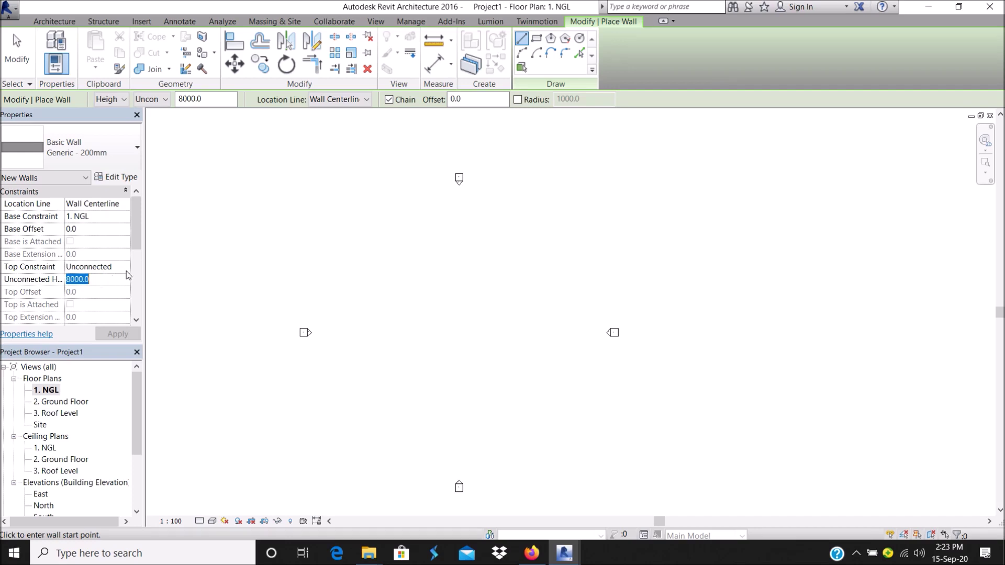
Set walls to rise up to 3. Roof Level and draw a vertical wall about 14000 long.
{"action": "left_click", "coordinate": [125, 267]}
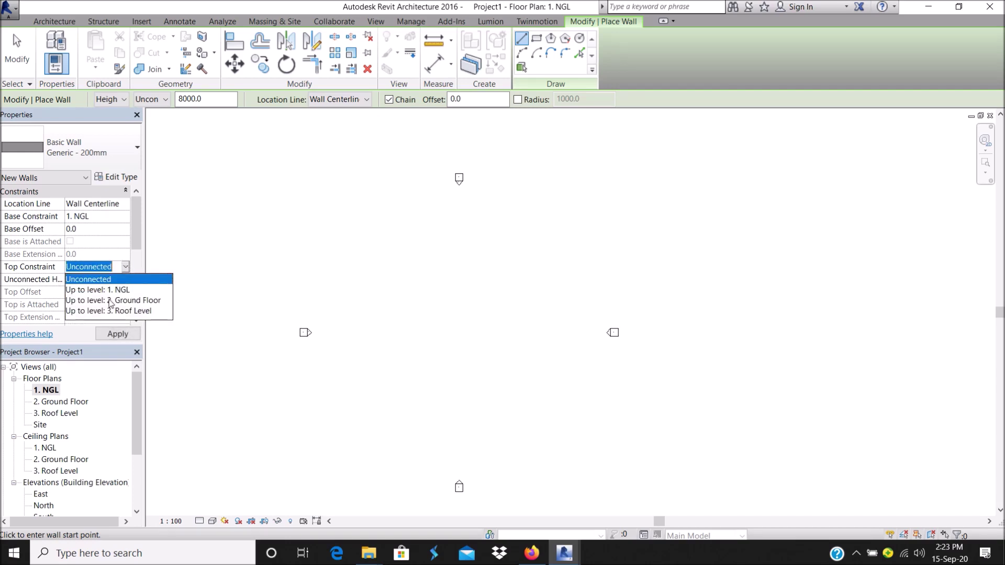
{"action": "left_click", "coordinate": [126, 311]}
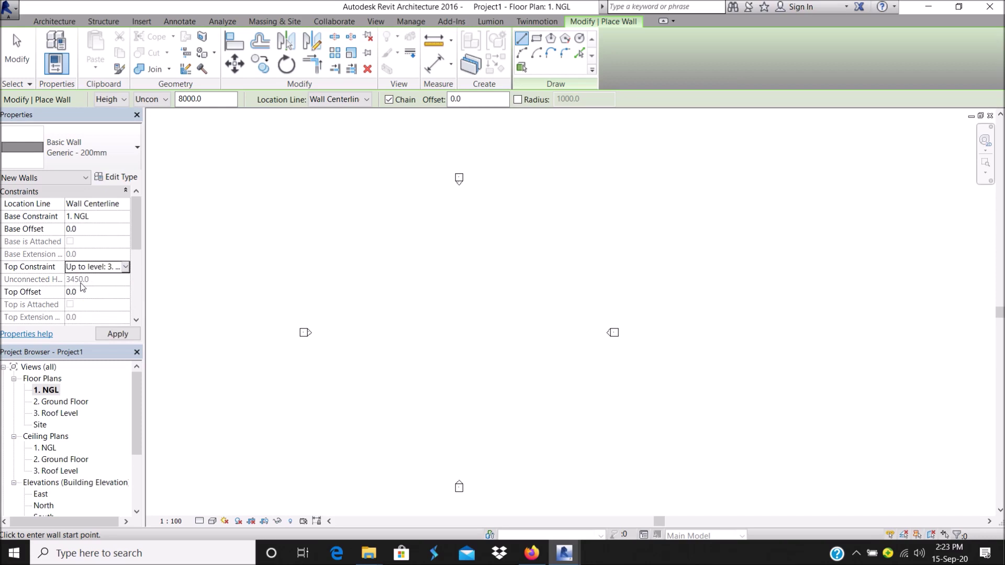
{"action": "left_click", "coordinate": [416, 381]}
{"action": "scroll", "coordinate": [412, 297], "scroll_direction": "up", "scroll_amount": 2}
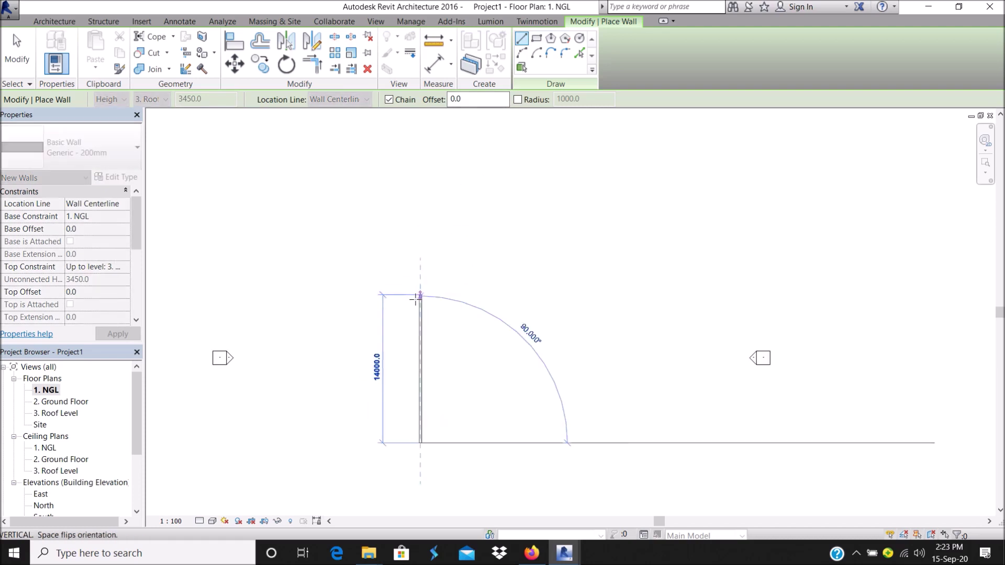
{"action": "left_click", "coordinate": [419, 305]}
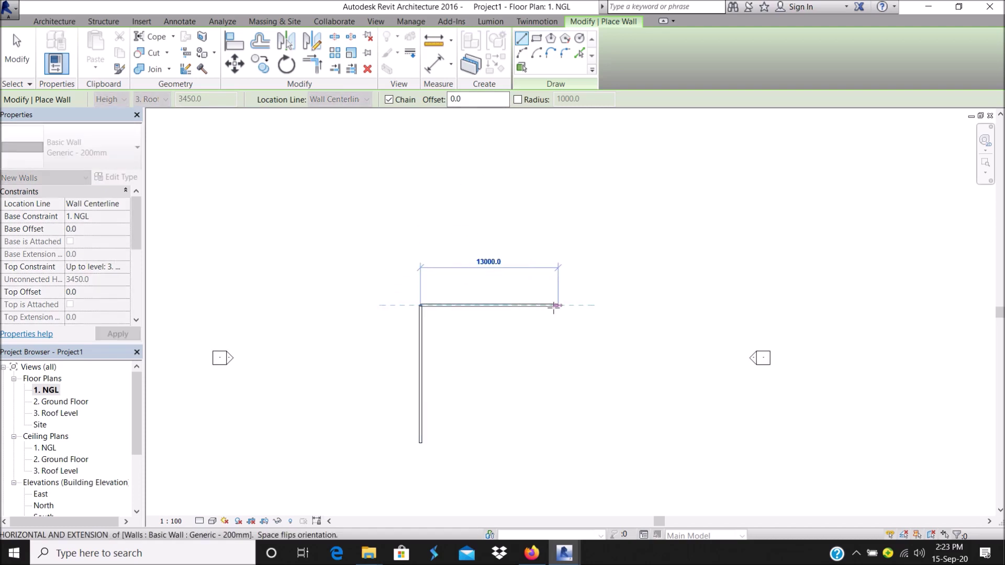
Exit wall placement and zoom around to review the L-shaped walls.
{"action": "key", "text": "Return"}
{"action": "key", "text": "Escape"}
{"action": "key", "text": "Escape"}
{"action": "scroll", "coordinate": [428, 332], "scroll_direction": "up", "scroll_amount": 4}
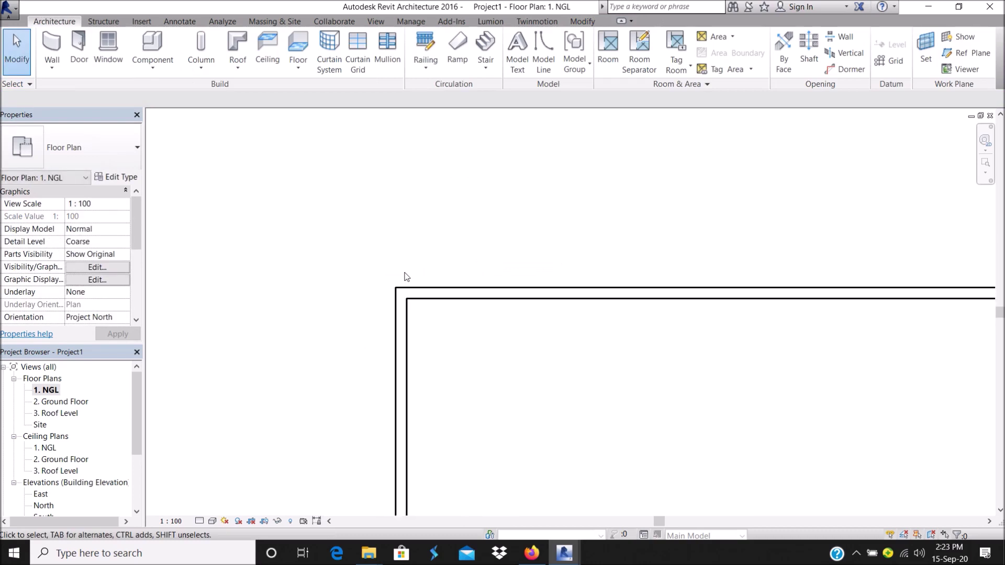
{"action": "scroll", "coordinate": [448, 272], "scroll_direction": "down", "scroll_amount": 3}
{"action": "scroll", "coordinate": [473, 253], "scroll_direction": "up", "scroll_amount": 2}
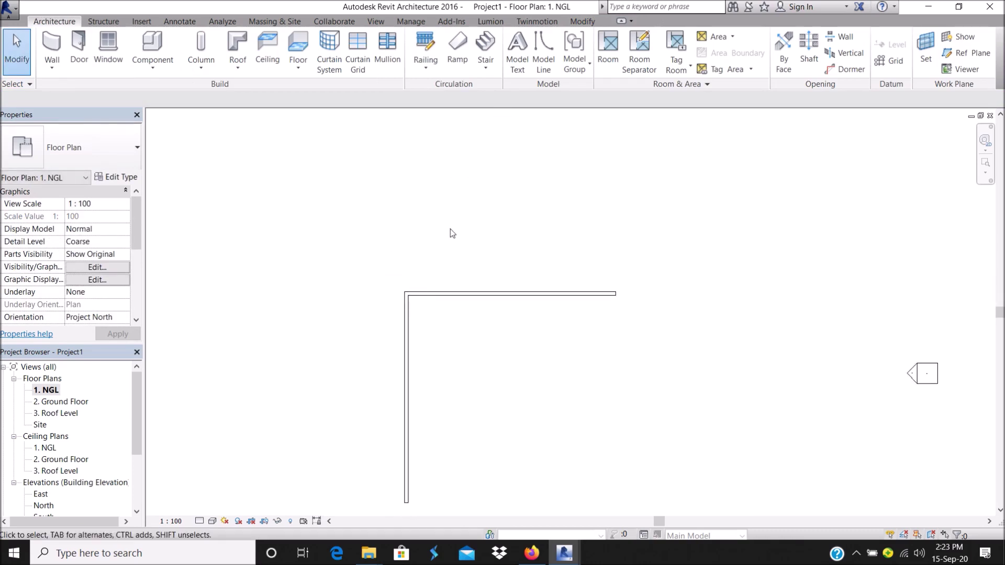
{"action": "scroll", "coordinate": [345, 289], "scroll_direction": "down", "scroll_amount": 2}
{"action": "scroll", "coordinate": [389, 244], "scroll_direction": "up", "scroll_amount": 3}
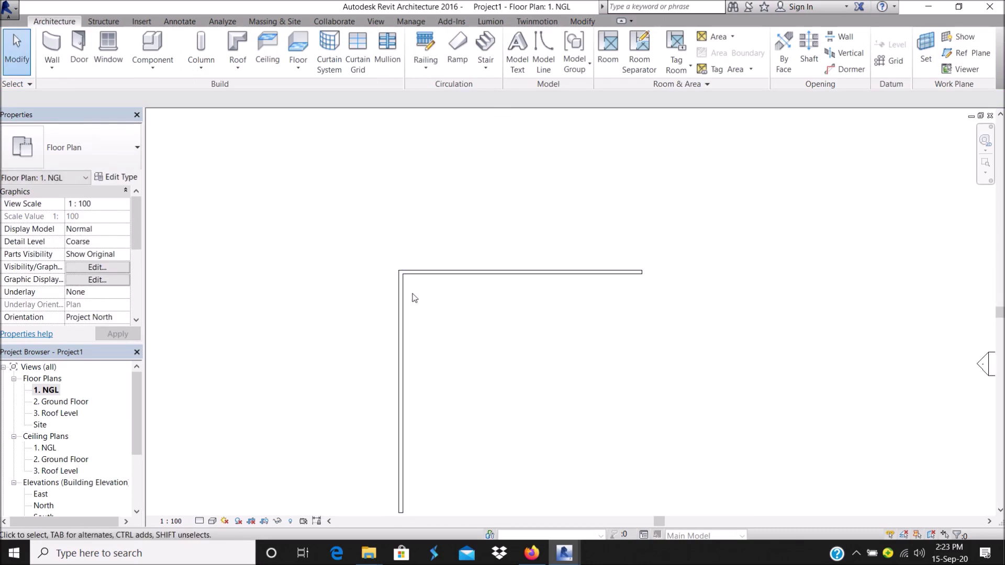
{"action": "scroll", "coordinate": [499, 248], "scroll_direction": "down", "scroll_amount": 2}
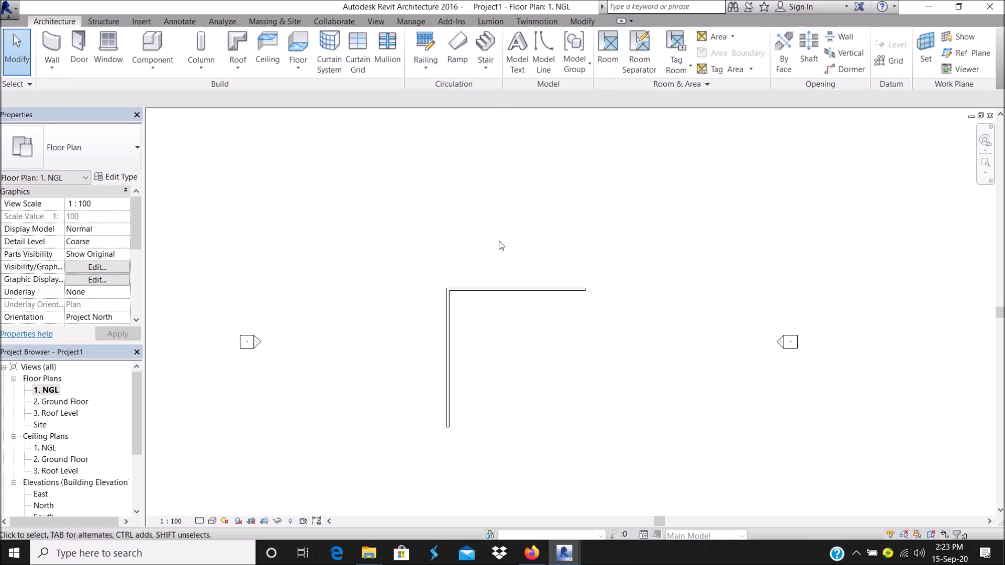
{"action": "left_click", "coordinate": [587, 22]}
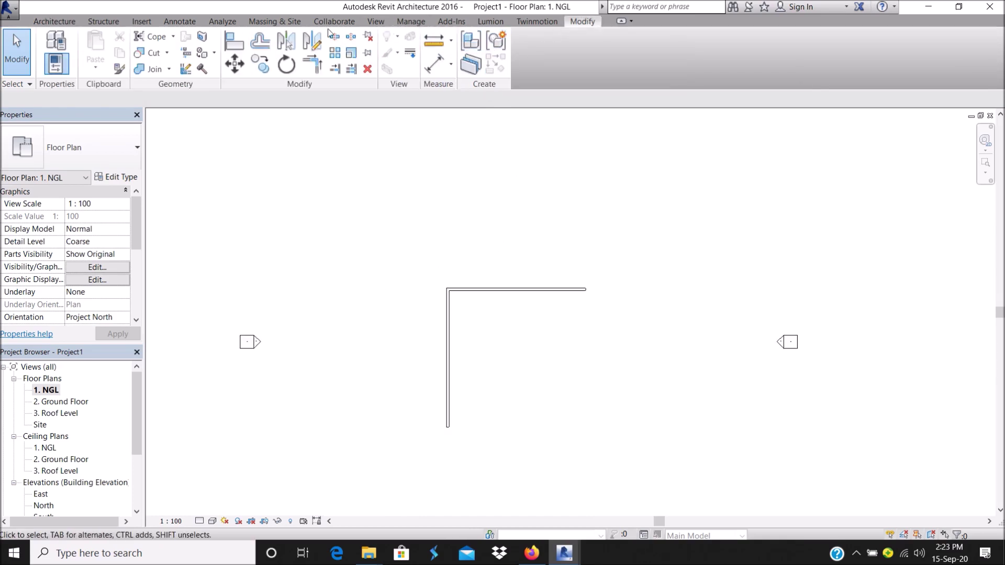
Offset-copy the left wall 6225 mm to the right, then change the offset to 5225.
{"action": "left_click", "coordinate": [260, 41]}
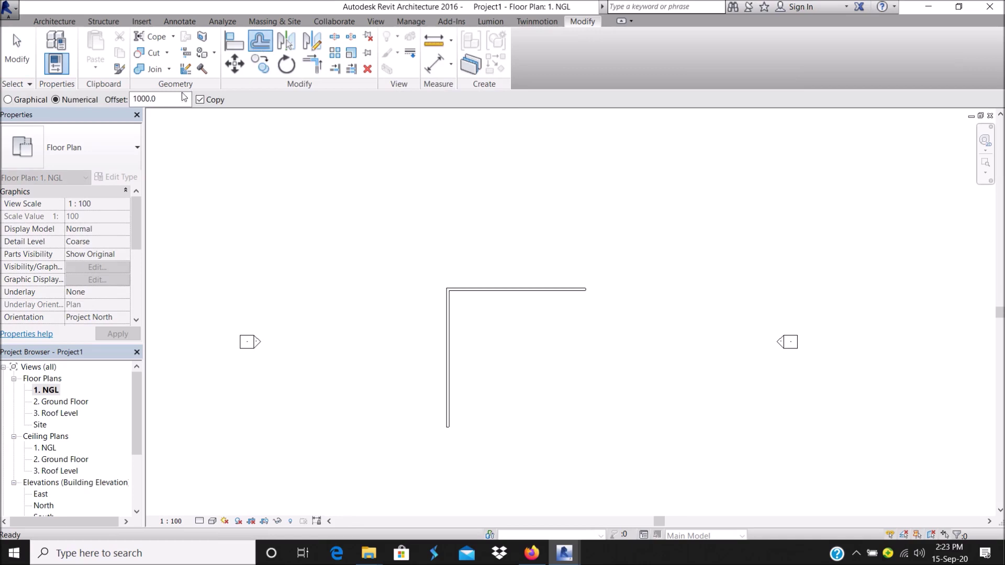
{"action": "scroll", "coordinate": [471, 325], "scroll_direction": "up", "scroll_amount": 2}
{"action": "scroll", "coordinate": [437, 310], "scroll_direction": "up", "scroll_amount": 1}
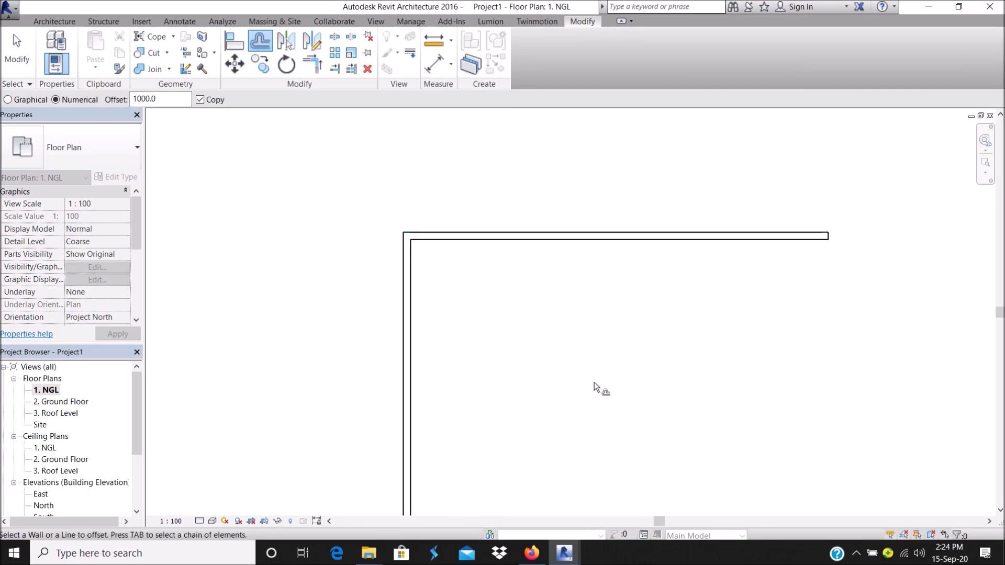
{"action": "left_click", "coordinate": [171, 100]}
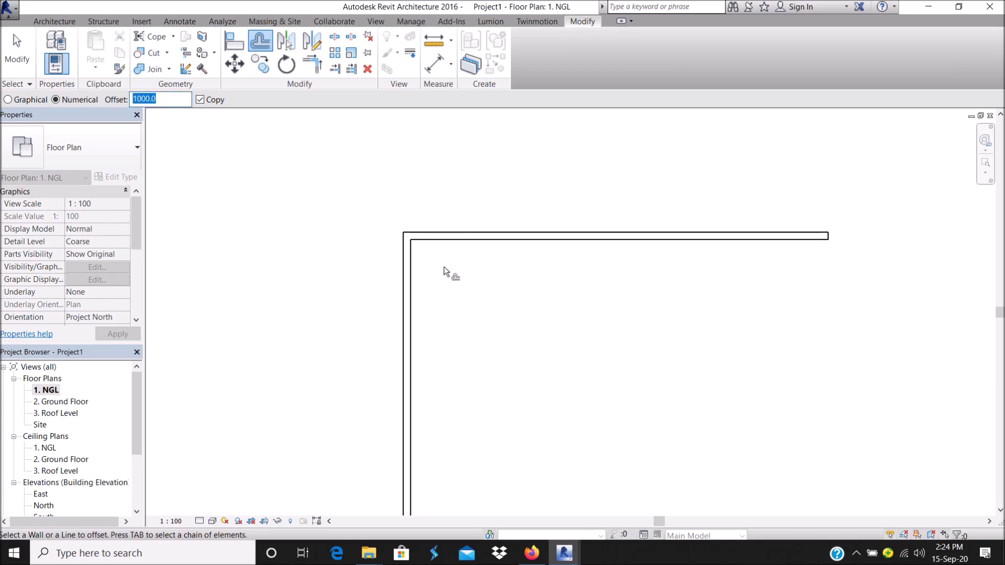
{"action": "scroll", "coordinate": [416, 262], "scroll_direction": "up", "scroll_amount": 2}
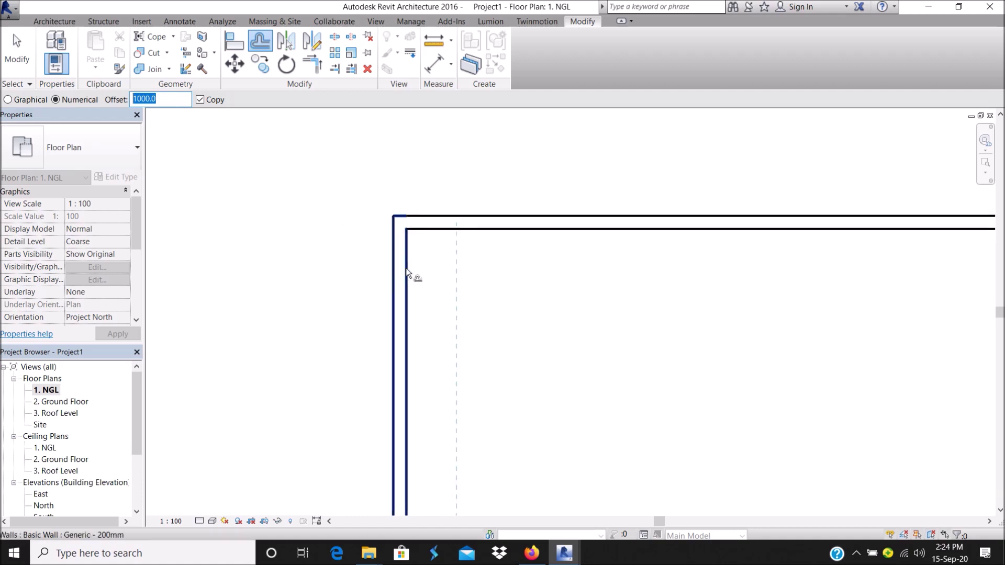
{"action": "scroll", "coordinate": [391, 281], "scroll_direction": "down", "scroll_amount": 2}
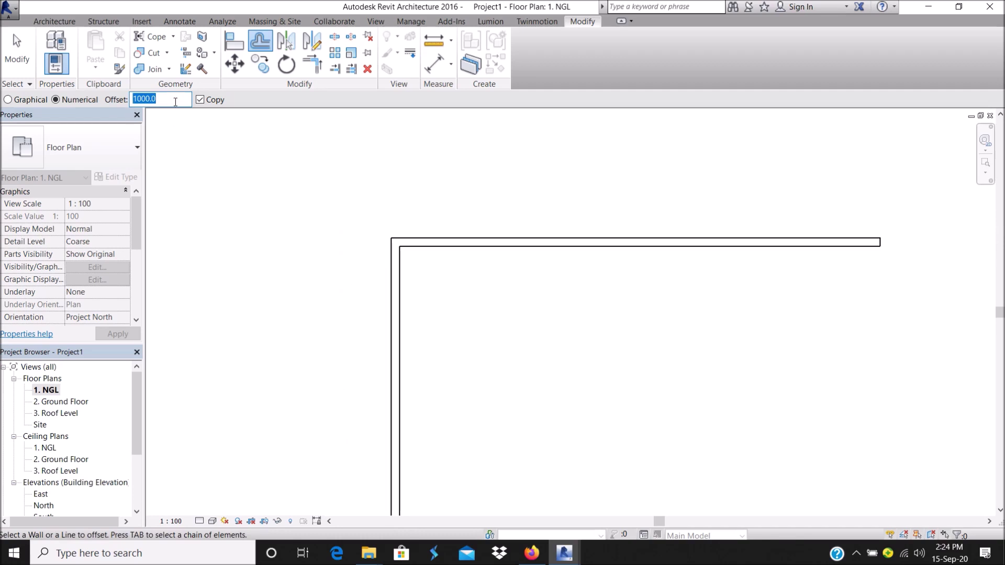
{"action": "type", "text": "6225"}
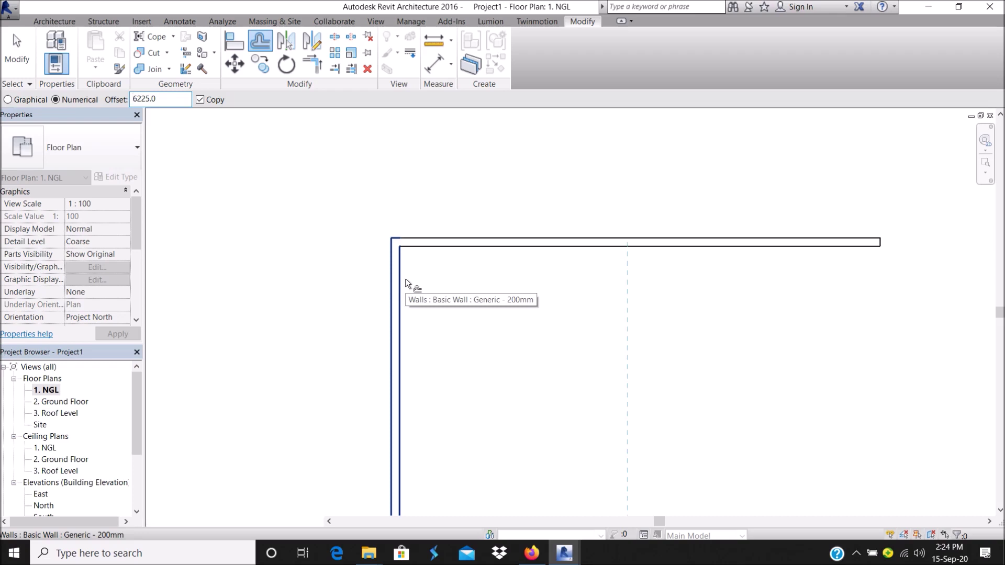
{"action": "left_click", "coordinate": [405, 283]}
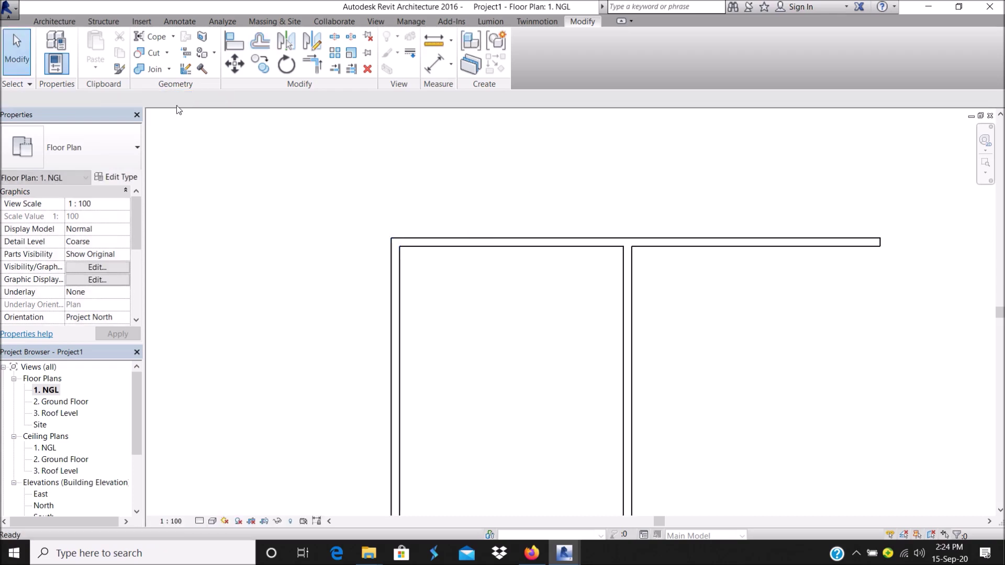
{"action": "double_click", "coordinate": [185, 95]}
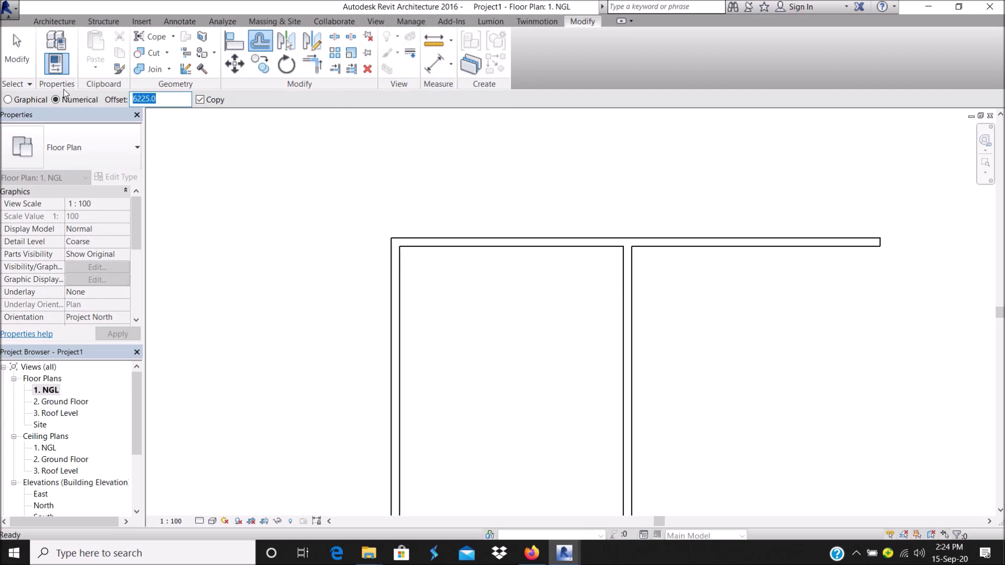
{"action": "type", "text": "5225"}
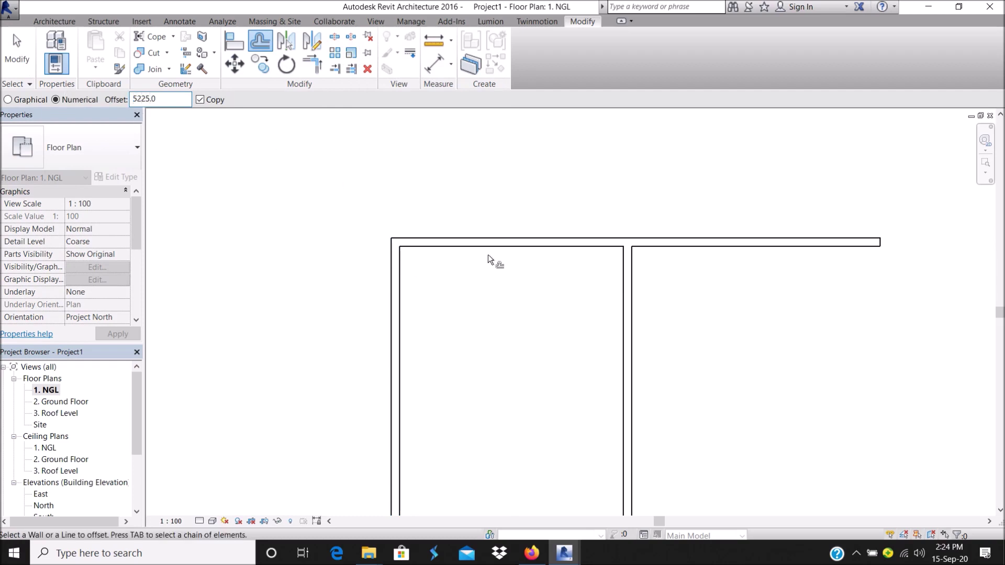
Copy the top wall 5225 lower and trim it to the vertical wall at the corner.
{"action": "left_click", "coordinate": [489, 247]}
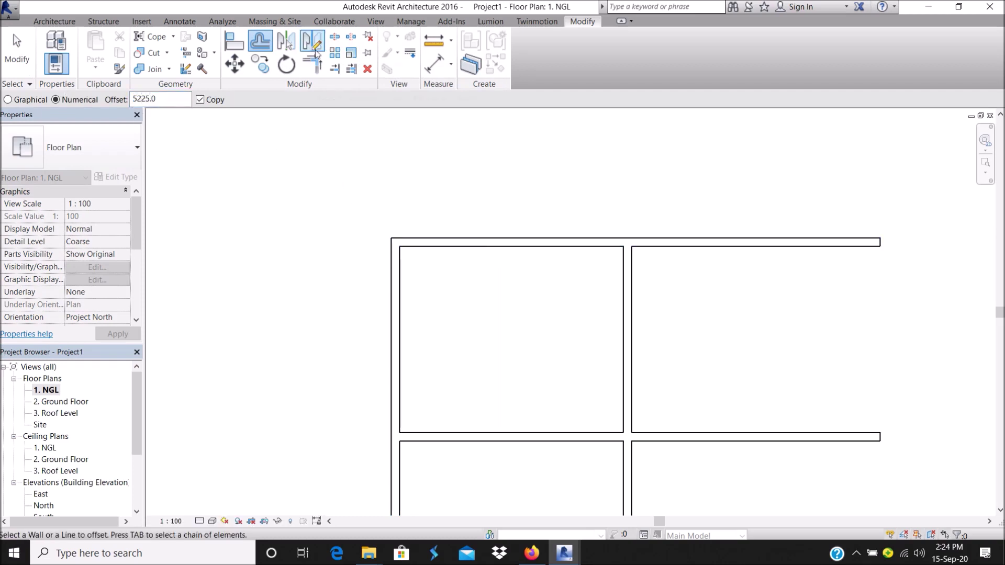
{"action": "left_click", "coordinate": [639, 281]}
{"action": "left_click", "coordinate": [619, 256]}
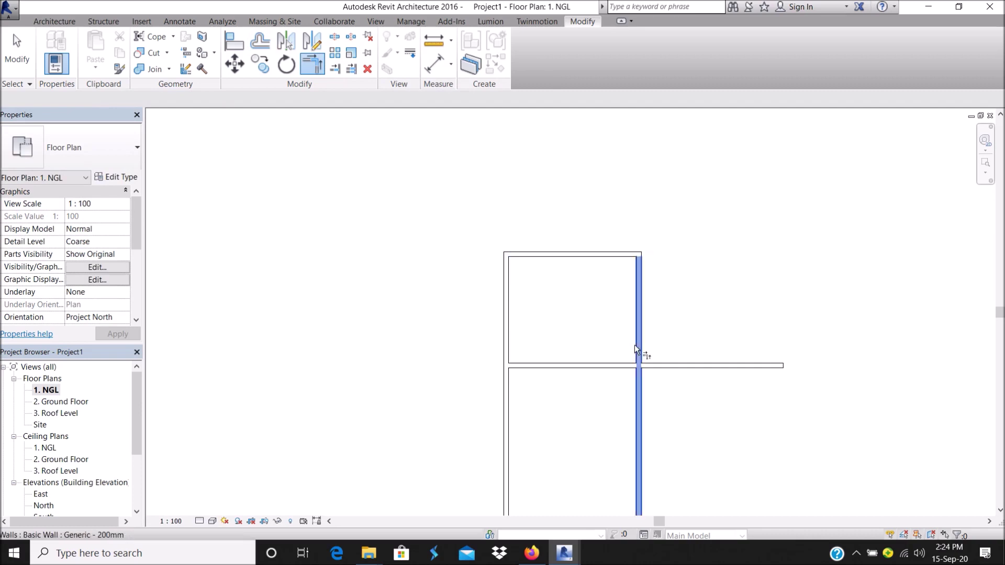
{"action": "left_click", "coordinate": [635, 346]}
{"action": "left_click", "coordinate": [631, 252]}
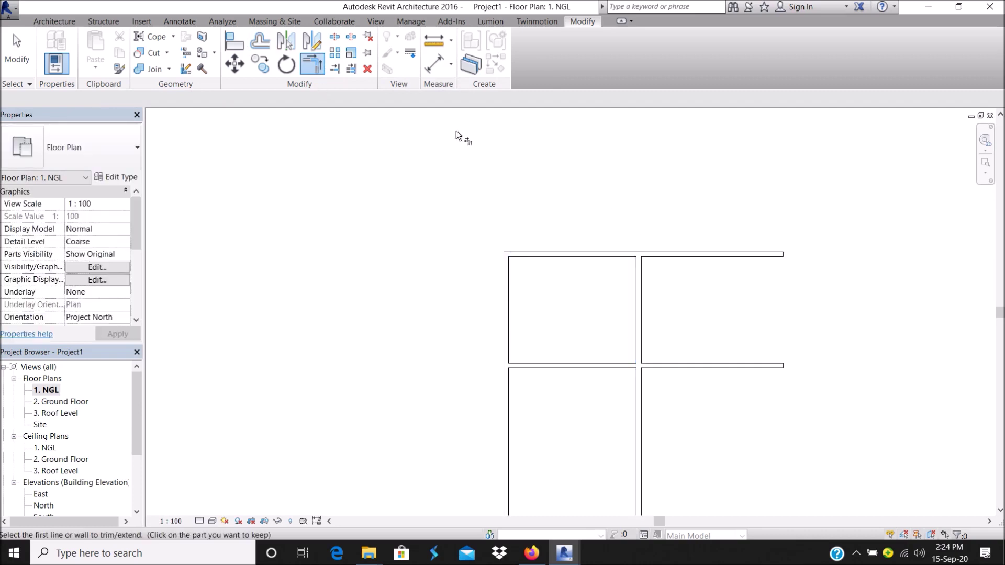
{"action": "key", "text": "Escape"}
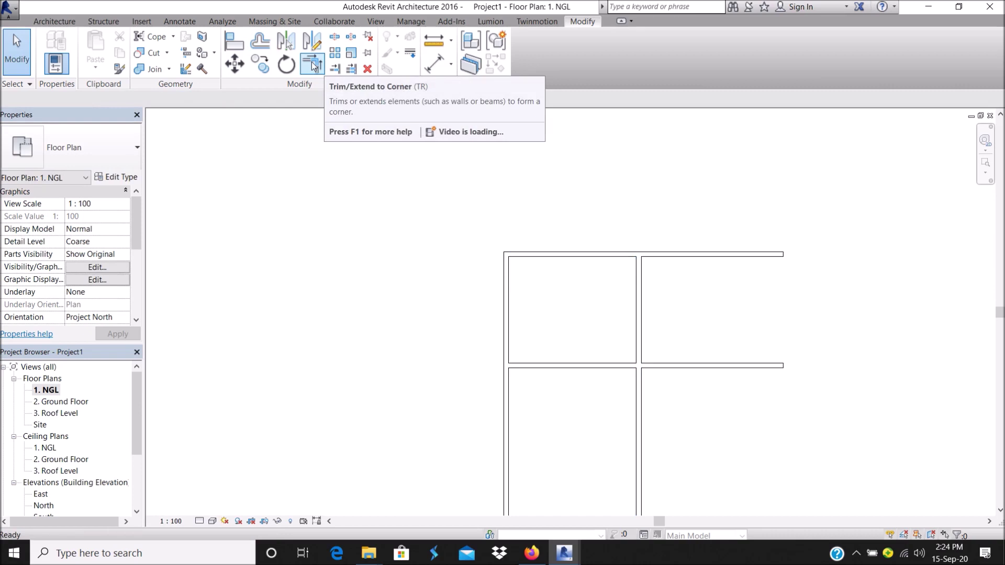
Trim the remaining wall pairs to corners, leaving one closed four-wall rectangle.
{"action": "left_click", "coordinate": [313, 66]}
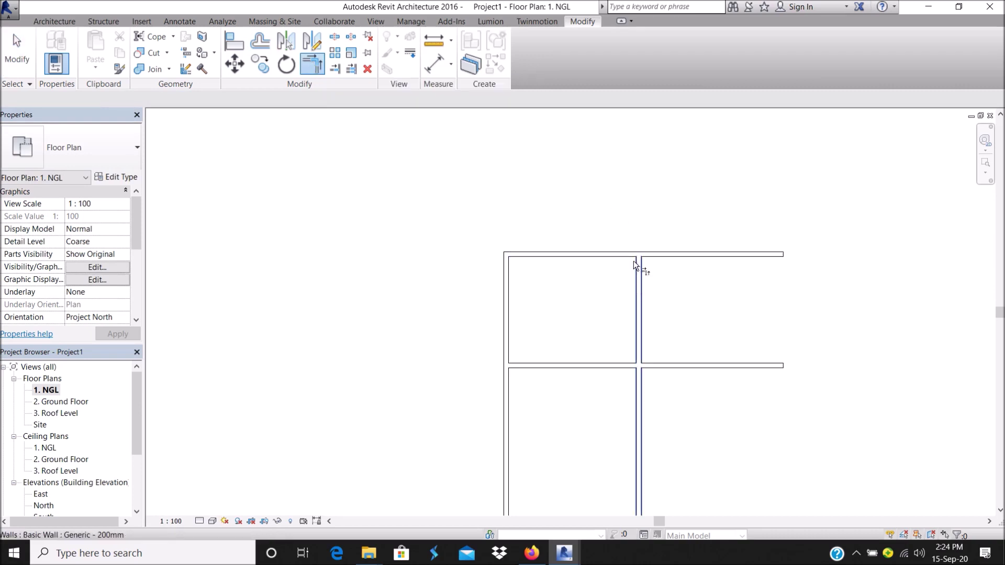
{"action": "scroll", "coordinate": [639, 264], "scroll_direction": "up", "scroll_amount": 2}
{"action": "left_click", "coordinate": [605, 268]}
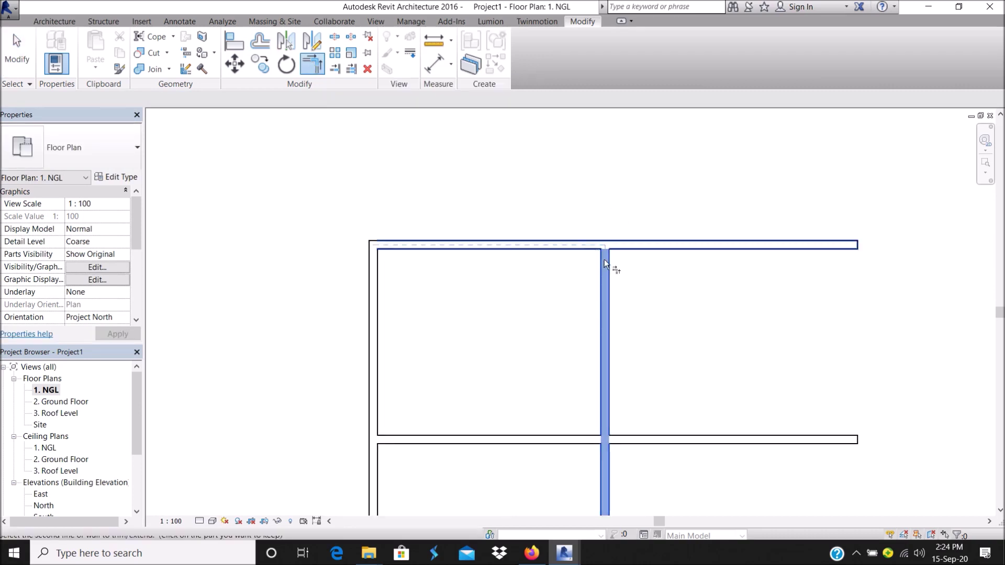
{"action": "left_click", "coordinate": [570, 246]}
{"action": "scroll", "coordinate": [587, 203], "scroll_direction": "down", "scroll_amount": 2}
{"action": "left_click", "coordinate": [602, 317]}
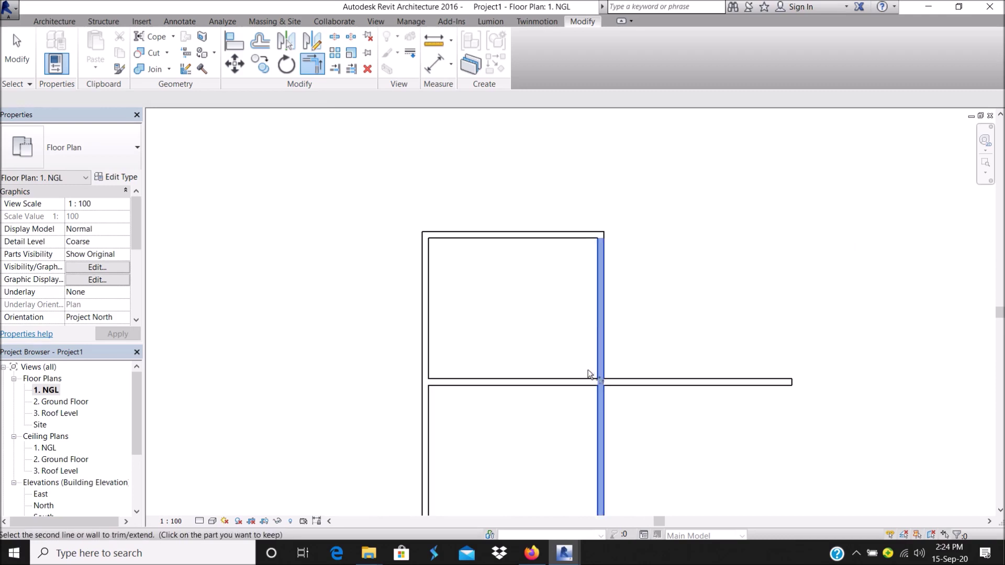
{"action": "left_click", "coordinate": [571, 384]}
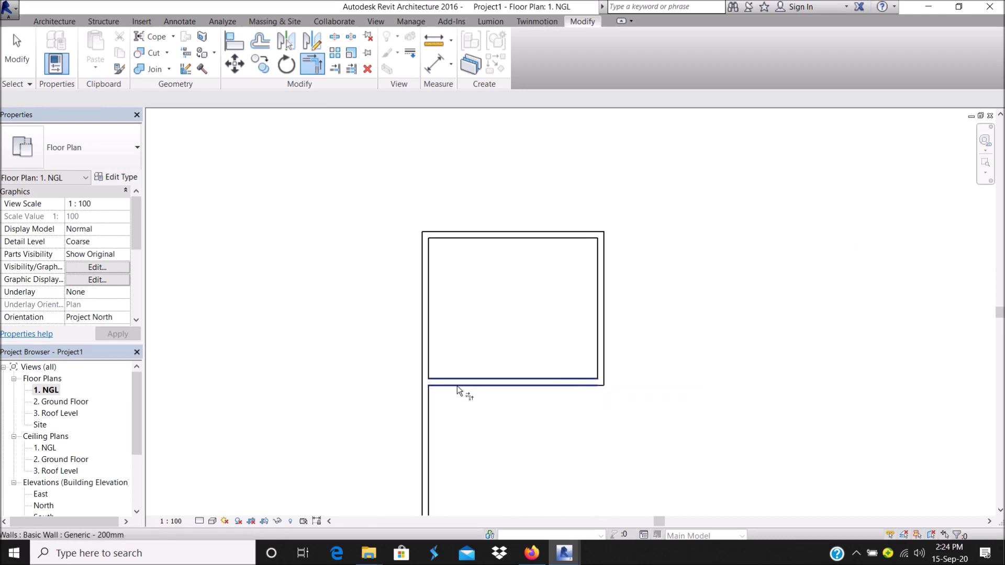
{"action": "left_click", "coordinate": [457, 387]}
{"action": "left_click", "coordinate": [427, 351]}
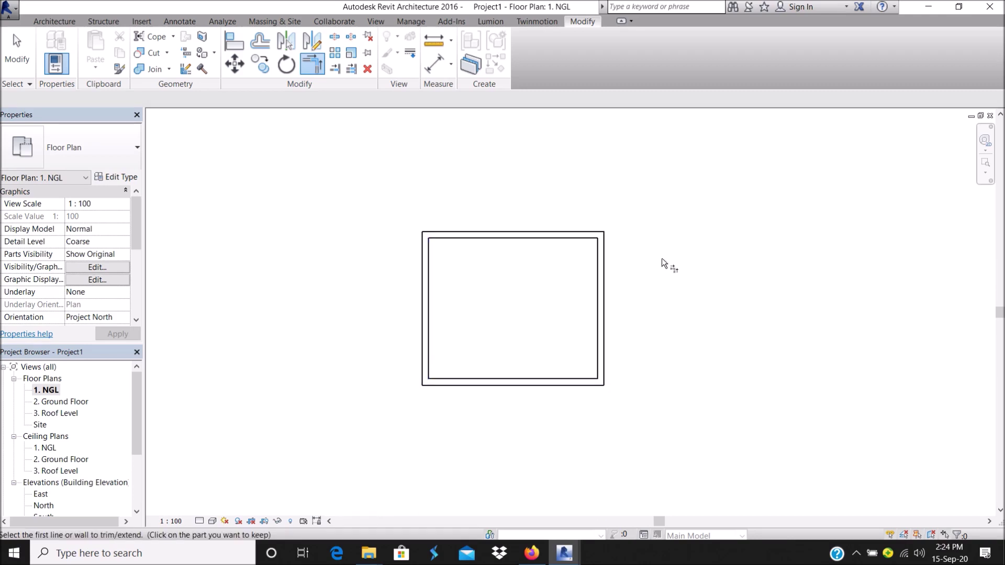
{"action": "key", "text": "Escape"}
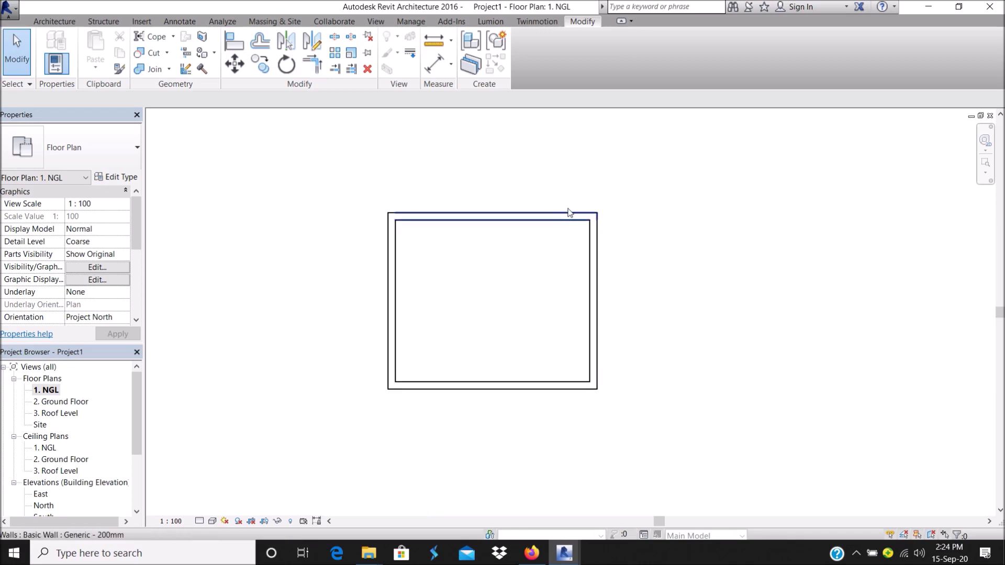
{"action": "scroll", "coordinate": [569, 212], "scroll_direction": "down", "scroll_amount": 4}
Open a 3D view and orbit around the walled box.
{"action": "left_click", "coordinate": [376, 22]}
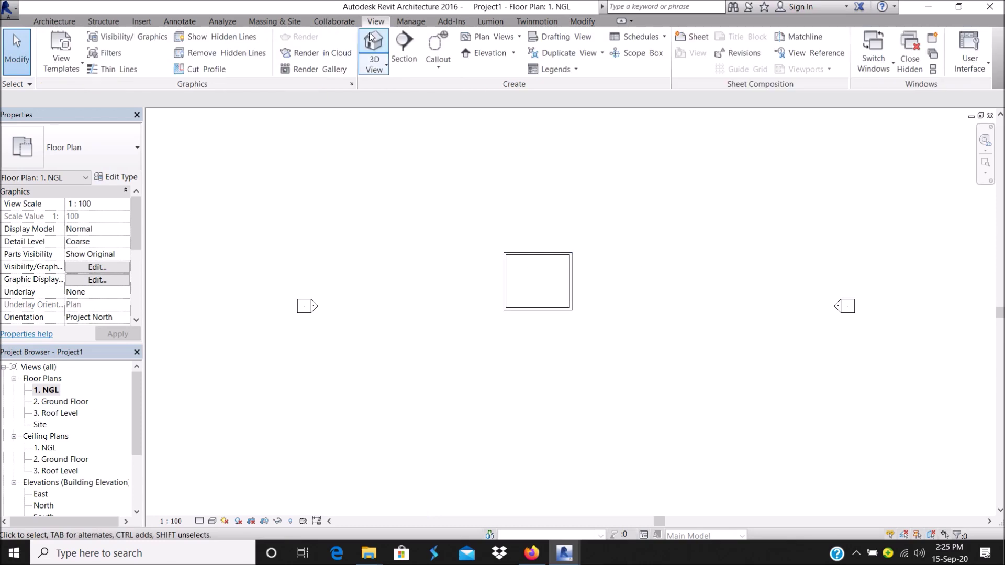
{"action": "scroll", "coordinate": [538, 314], "scroll_direction": "up", "scroll_amount": 2}
{"action": "scroll", "coordinate": [488, 318], "scroll_direction": "down", "scroll_amount": 5}
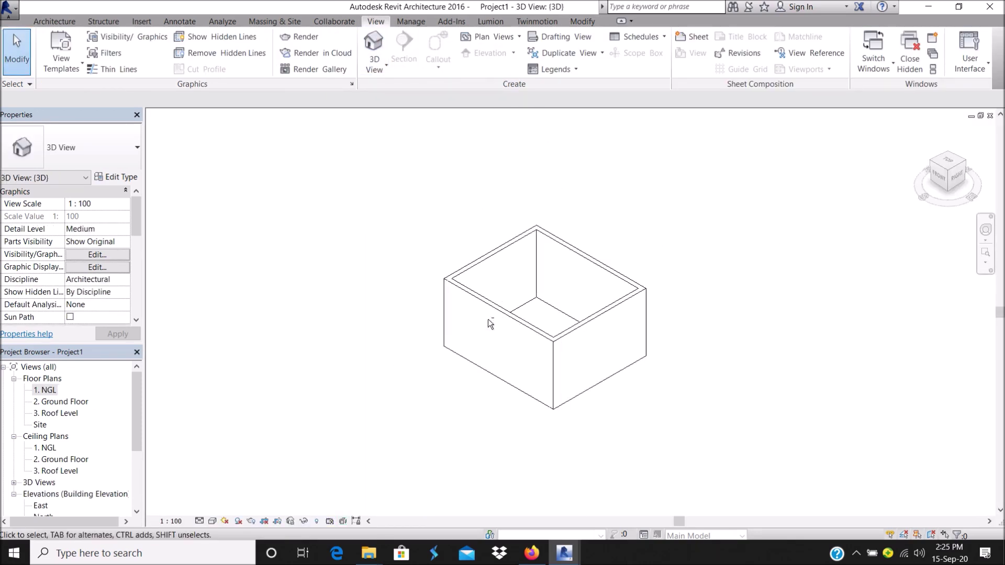
{"action": "mouse_move", "coordinate": [488, 318]}
{"action": "middle_mouse_down", "text": "shift"}
{"action": "mouse_move", "coordinate": [541, 304]}
{"action": "mouse_move", "coordinate": [637, 337]}
{"action": "mouse_move", "coordinate": [455, 292]}
{"action": "middle_mouse_up", "text": "shift"}
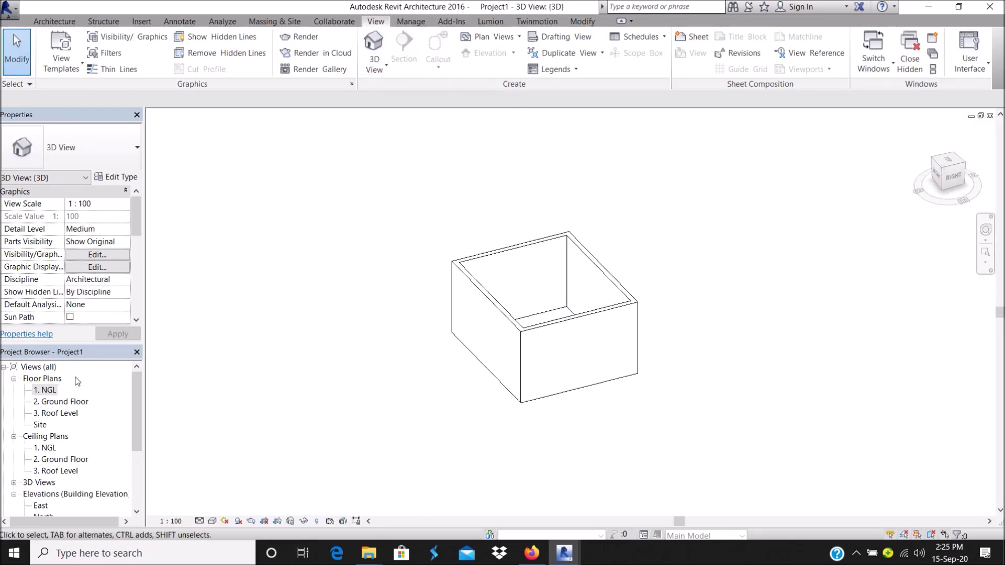
Return to the 1. NGL plan and inspect the top wall.
{"action": "double_click", "coordinate": [43, 390]}
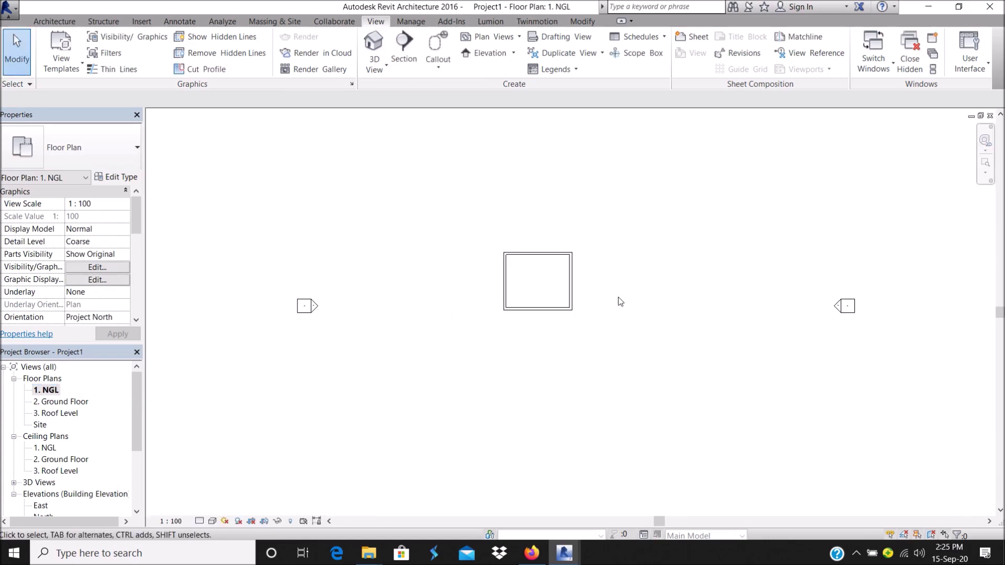
{"action": "left_click", "coordinate": [55, 21]}
{"action": "scroll", "coordinate": [565, 277], "scroll_direction": "up", "scroll_amount": 2}
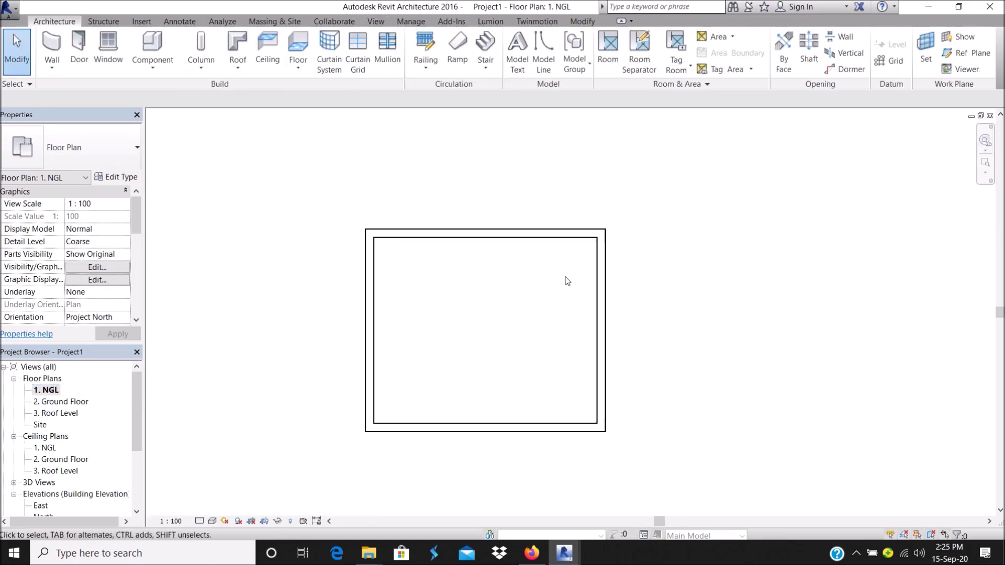
{"action": "left_click", "coordinate": [492, 238]}
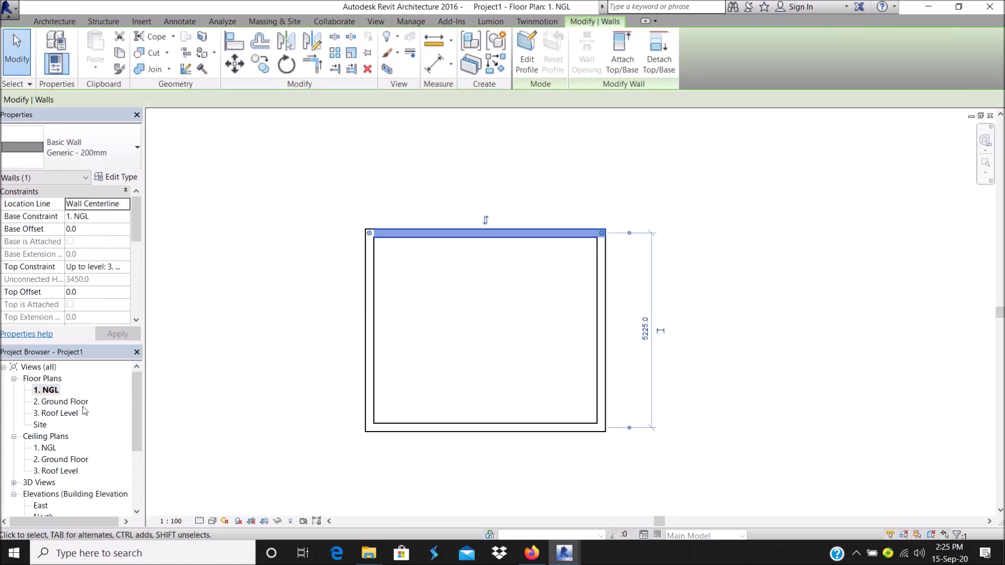
{"action": "key", "text": "Escape"}
{"action": "scroll", "coordinate": [530, 265], "scroll_direction": "down", "scroll_amount": 2}
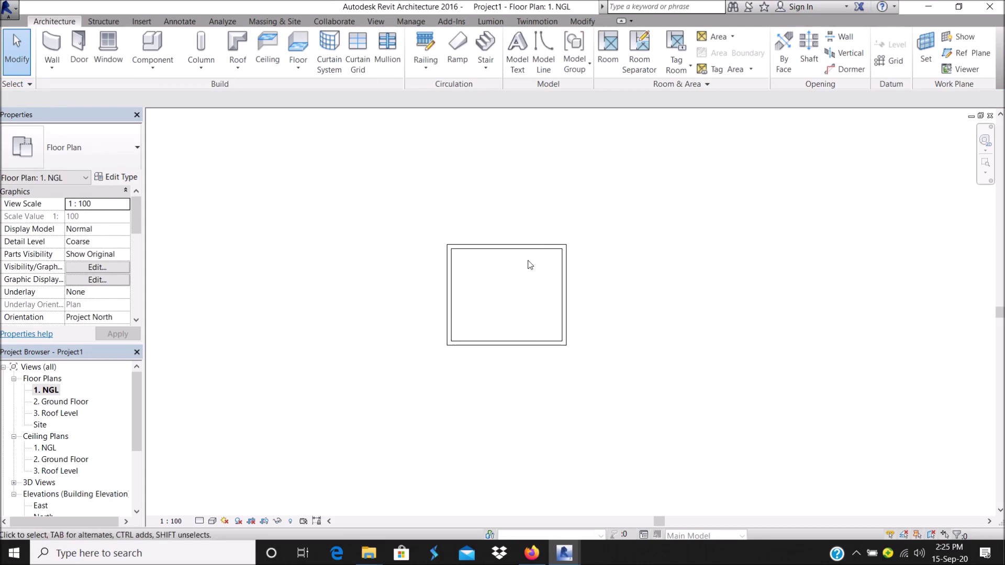
{"action": "scroll", "coordinate": [454, 244], "scroll_direction": "up", "scroll_amount": 1}
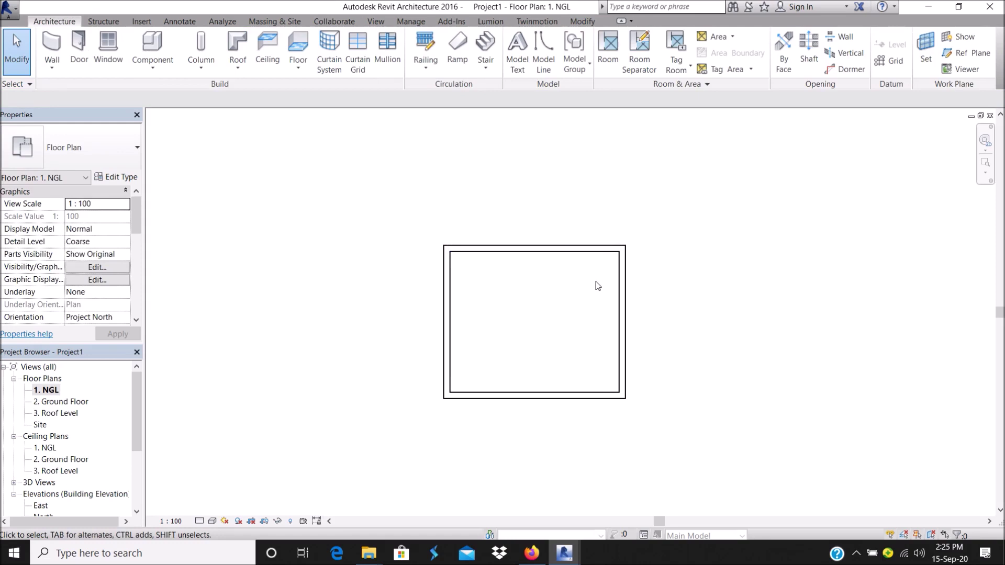
Switch to the 2. Ground Floor plan from the Project Browser and zoom around it.
{"action": "double_click", "coordinate": [61, 401]}
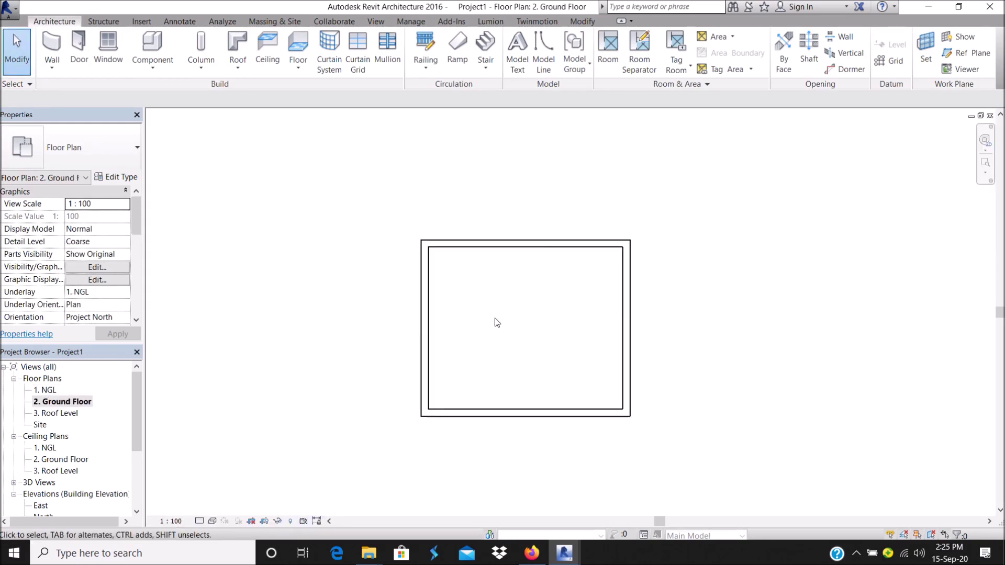
{"action": "scroll", "coordinate": [547, 264], "scroll_direction": "down", "scroll_amount": 1}
{"action": "scroll", "coordinate": [544, 257], "scroll_direction": "up", "scroll_amount": 1}
{"action": "scroll", "coordinate": [501, 266], "scroll_direction": "down", "scroll_amount": 1}
{"action": "scroll", "coordinate": [464, 262], "scroll_direction": "up", "scroll_amount": 2}
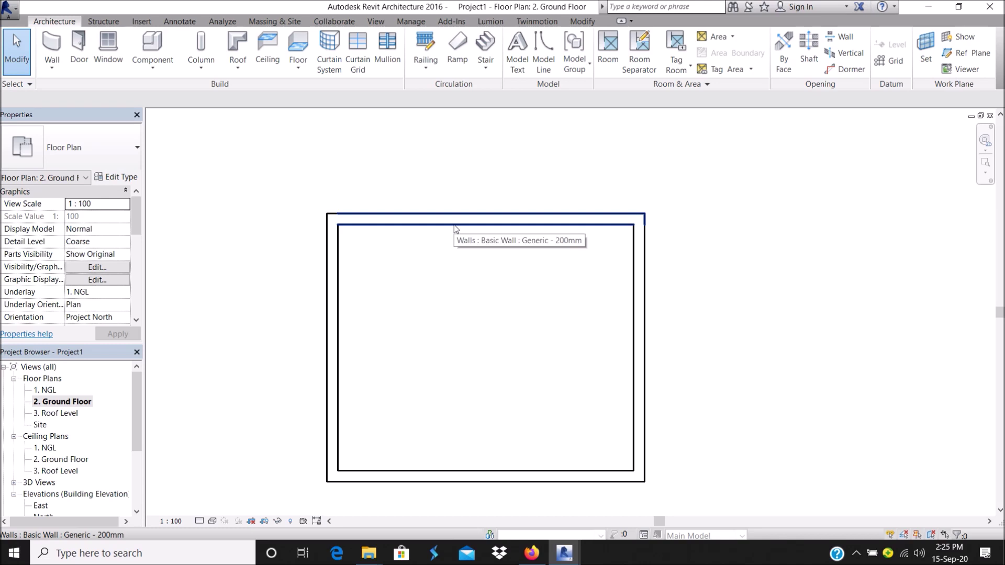
Duplicate the wall type as Generic - 200mm 2 with a 150 structure layer thickness.
{"action": "left_click", "coordinate": [49, 45]}
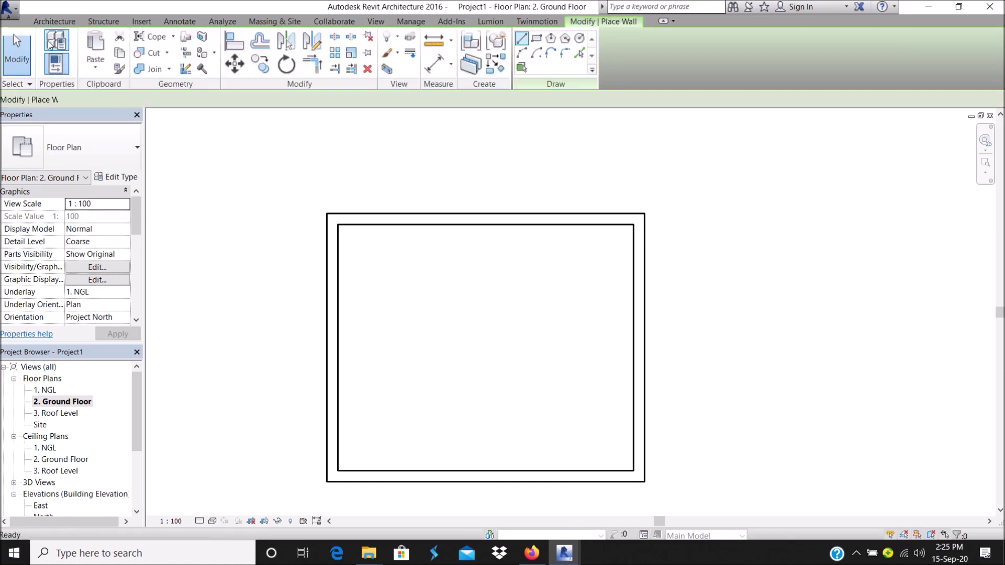
{"action": "left_click", "coordinate": [116, 177]}
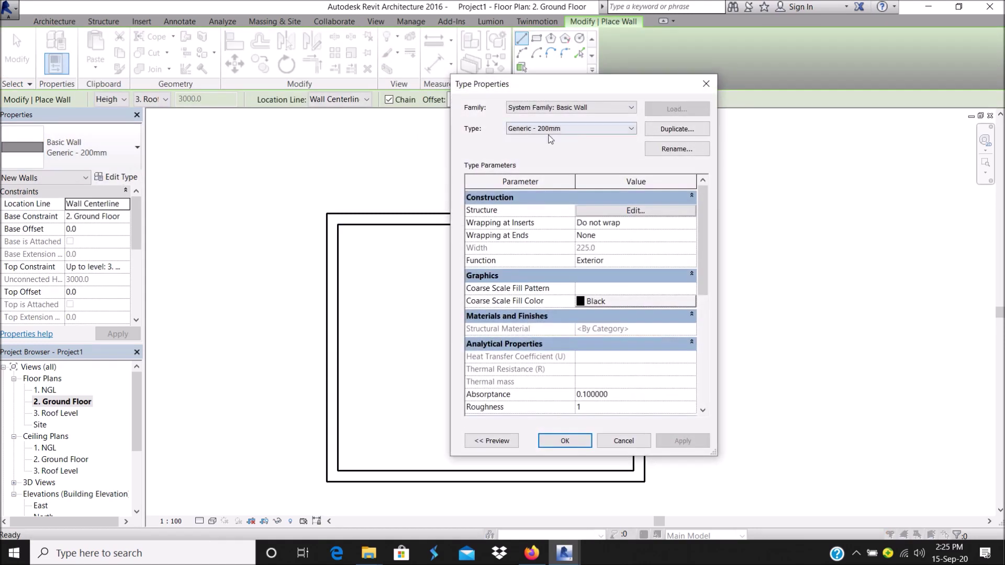
{"action": "left_click", "coordinate": [679, 130]}
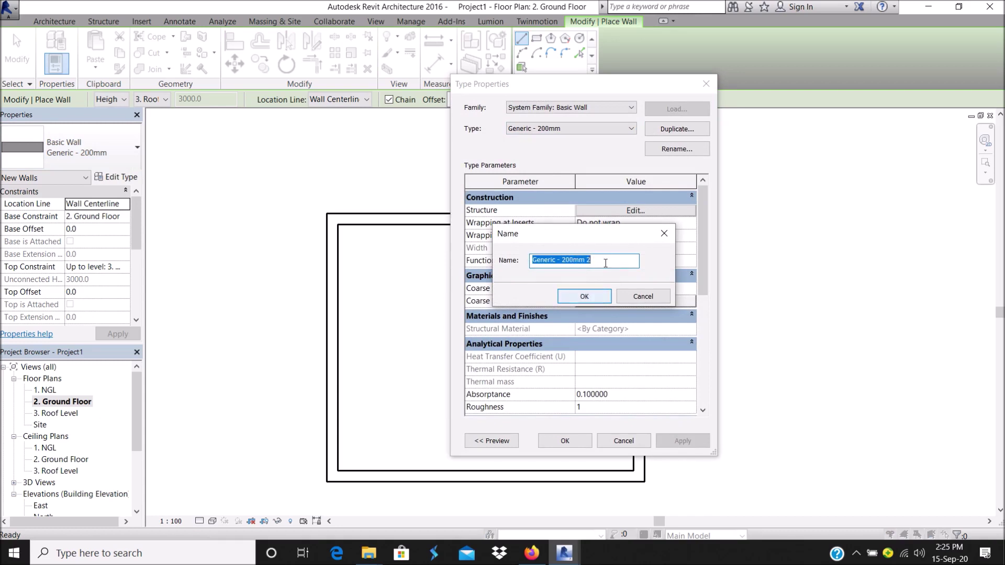
{"action": "left_click", "coordinate": [588, 298]}
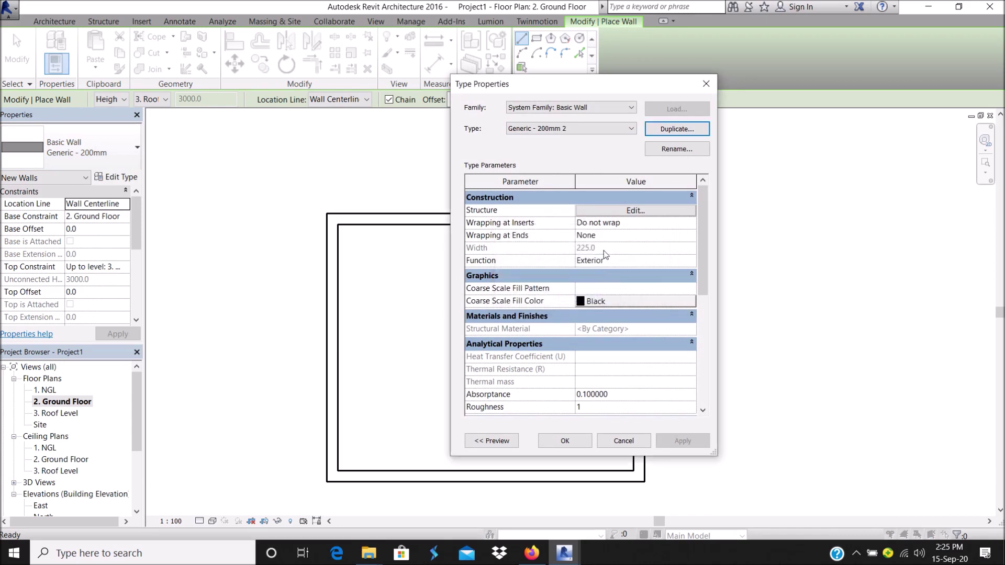
{"action": "left_click", "coordinate": [631, 212]}
{"action": "type", "text": "150"}
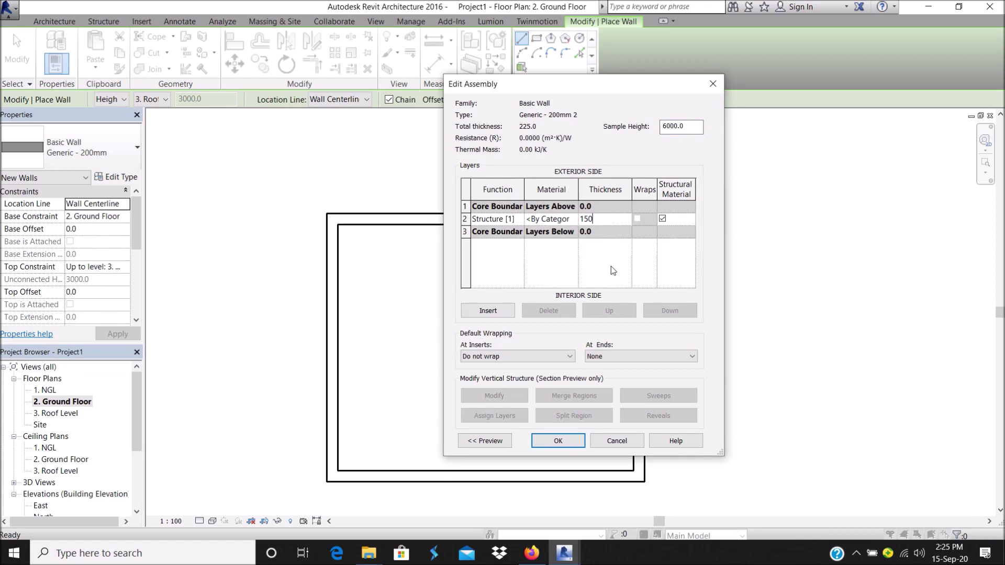
{"action": "left_click", "coordinate": [558, 441]}
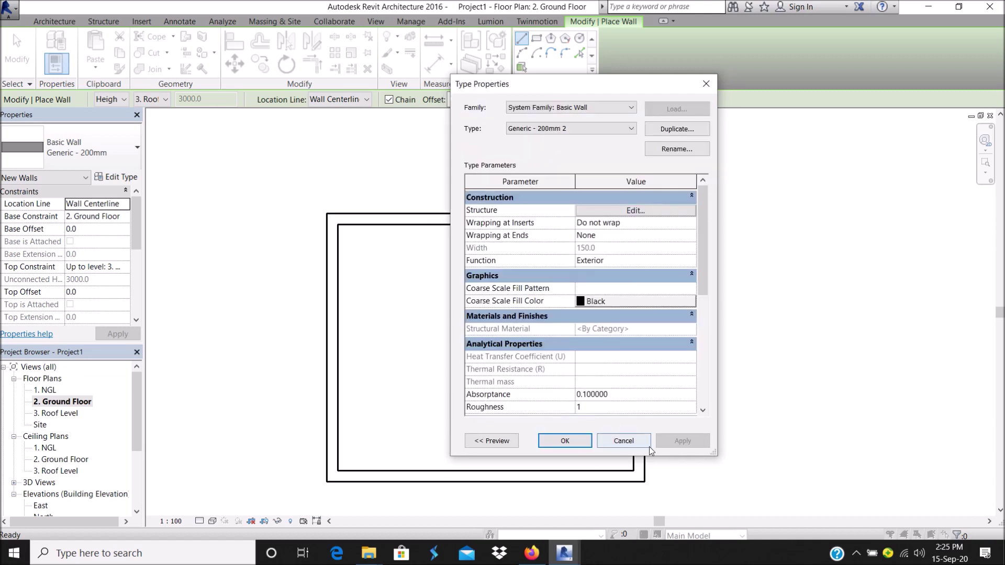
Draw an L-shaped Generic - 200mm 2 interior wall down from the top wall and across.
{"action": "left_click", "coordinate": [565, 441]}
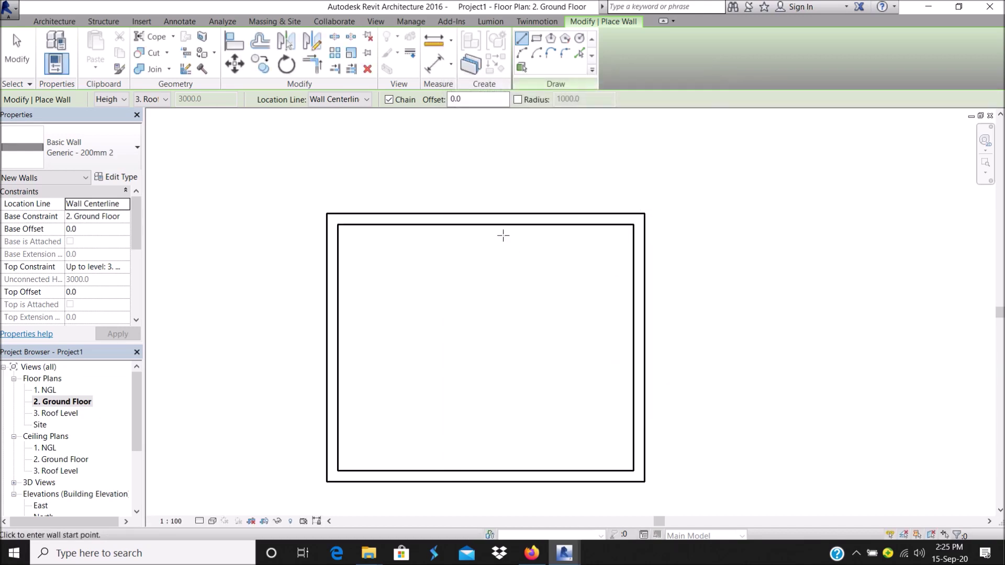
{"action": "left_click", "coordinate": [485, 225]}
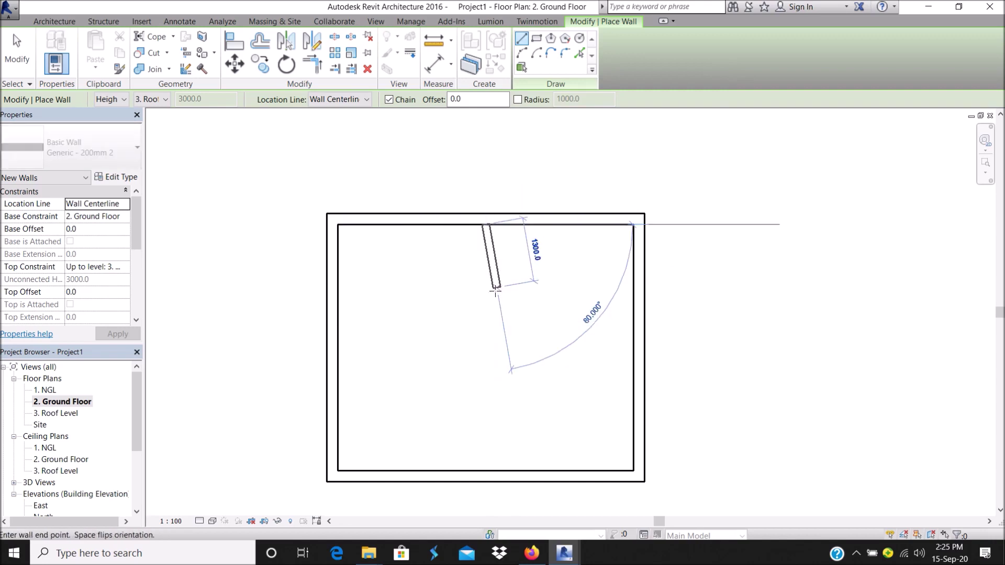
{"action": "left_click", "coordinate": [486, 332]}
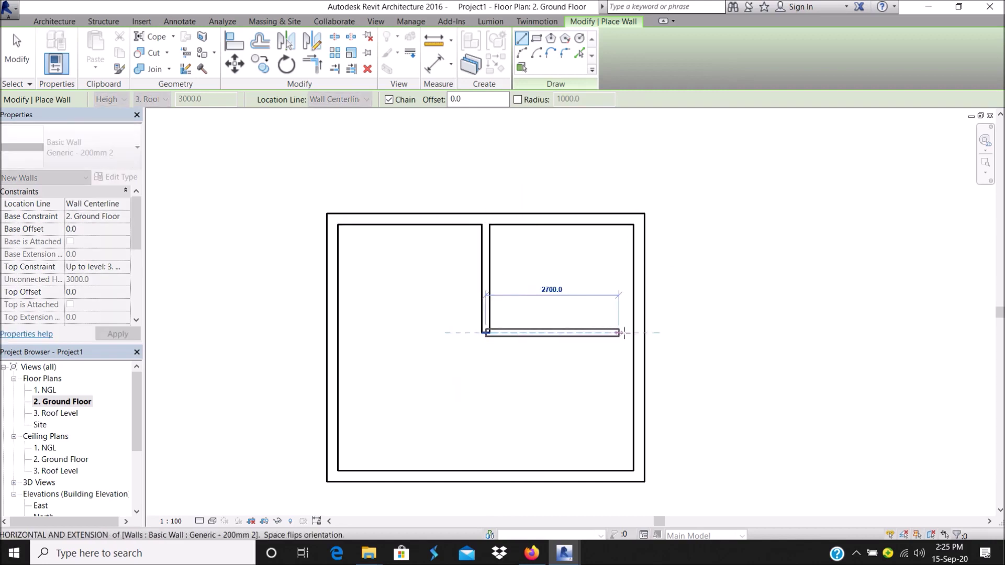
{"action": "left_click", "coordinate": [624, 333]}
{"action": "key", "text": "Escape"}
{"action": "key", "text": "Escape"}
{"action": "scroll", "coordinate": [487, 278], "scroll_direction": "up", "scroll_amount": 3}
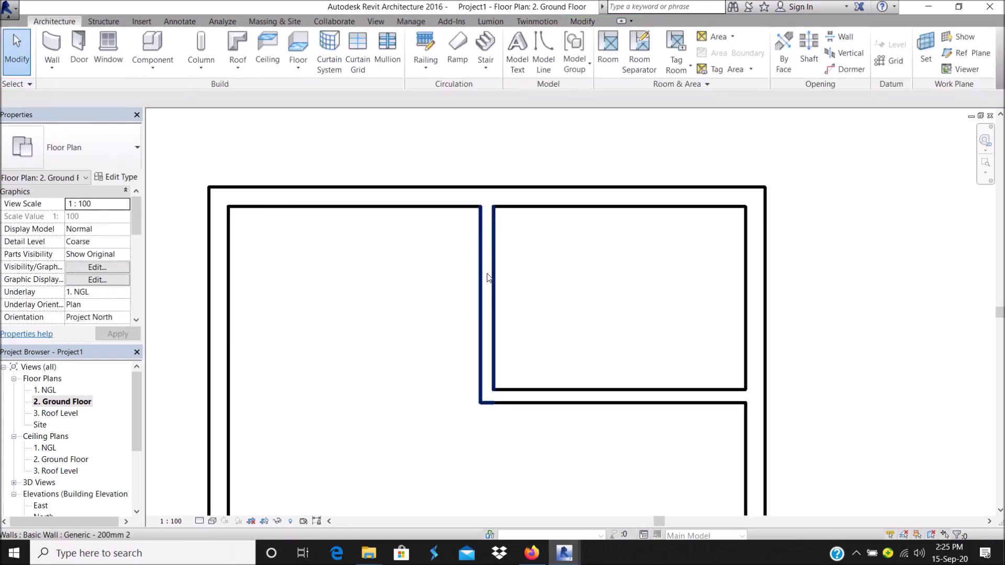
{"action": "scroll", "coordinate": [487, 277], "scroll_direction": "down", "scroll_amount": 3}
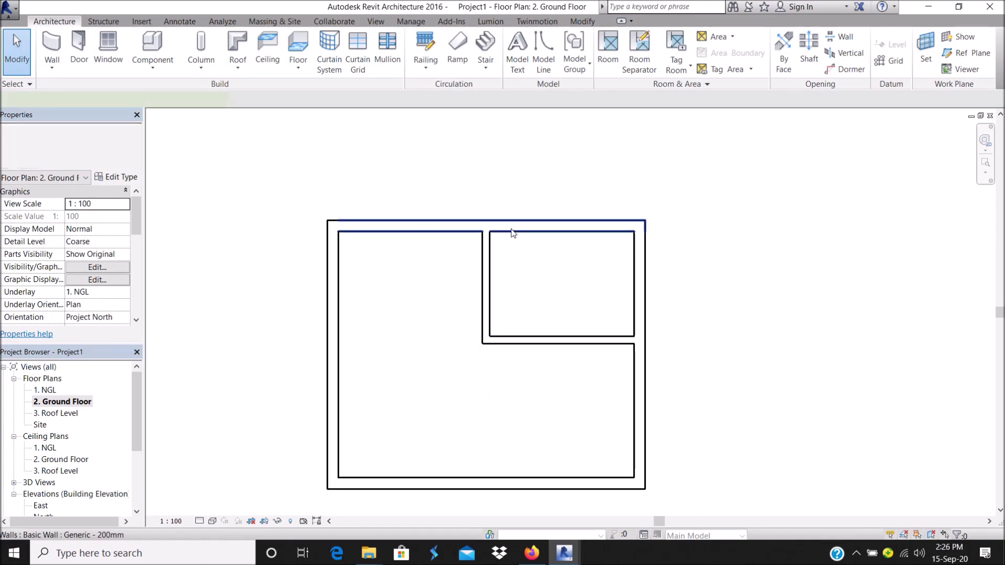
Select the top exterior wall, then pan and zoom around the plan.
{"action": "left_click", "coordinate": [512, 233]}
{"action": "middle_click_drag", "start_coordinate": [527, 317], "coordinate": [509, 291]}
{"action": "left_click", "coordinate": [496, 295]}
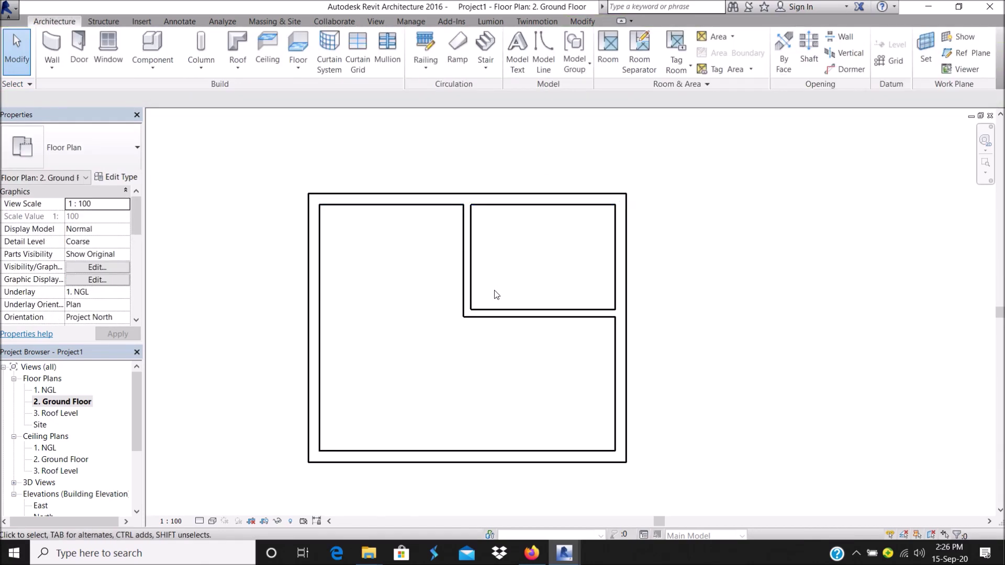
{"action": "scroll", "coordinate": [473, 252], "scroll_direction": "up", "scroll_amount": 1}
{"action": "scroll", "coordinate": [474, 250], "scroll_direction": "down", "scroll_amount": 3}
{"action": "scroll", "coordinate": [475, 249], "scroll_direction": "up", "scroll_amount": 3}
{"action": "scroll", "coordinate": [491, 331], "scroll_direction": "down", "scroll_amount": 1}
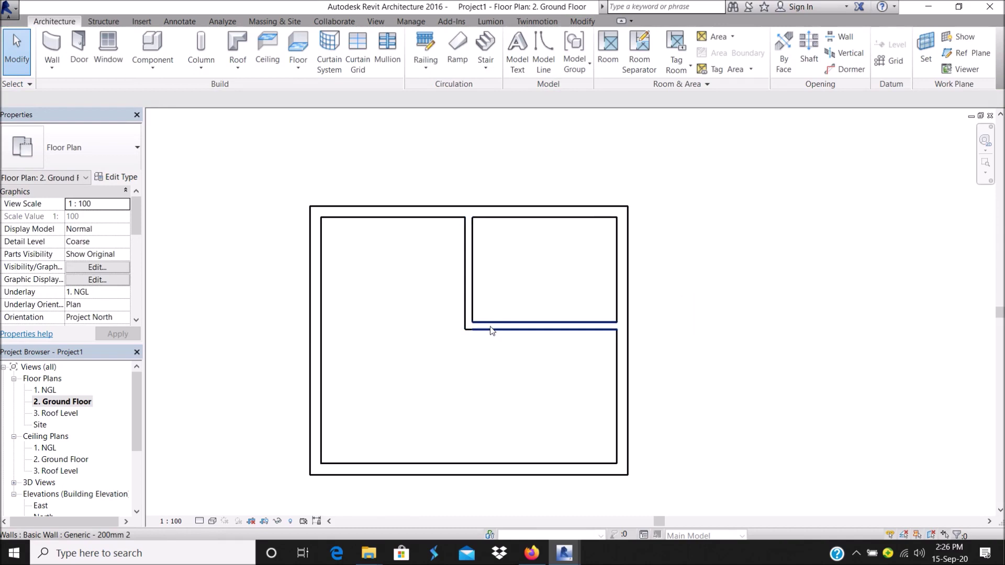
{"action": "scroll", "coordinate": [490, 293], "scroll_direction": "down", "scroll_amount": 1}
{"action": "scroll", "coordinate": [491, 296], "scroll_direction": "up", "scroll_amount": 1}
{"action": "scroll", "coordinate": [549, 297], "scroll_direction": "down", "scroll_amount": 1}
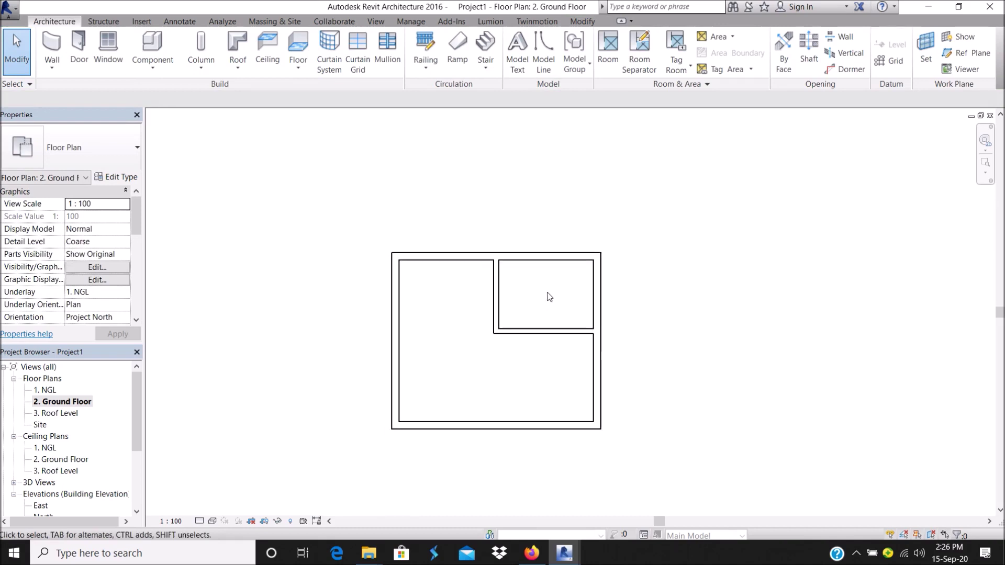
{"action": "scroll", "coordinate": [531, 320], "scroll_direction": "up", "scroll_amount": 1}
{"action": "scroll", "coordinate": [524, 269], "scroll_direction": "down", "scroll_amount": 1}
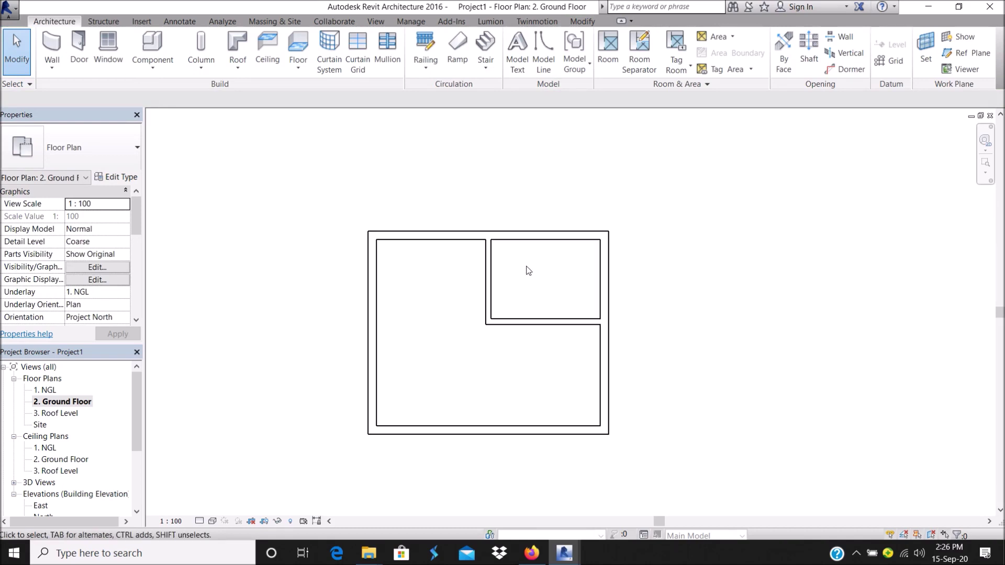
{"action": "scroll", "coordinate": [615, 285], "scroll_direction": "up", "scroll_amount": 1}
{"action": "scroll", "coordinate": [492, 269], "scroll_direction": "down", "scroll_amount": 1}
{"action": "scroll", "coordinate": [486, 293], "scroll_direction": "down", "scroll_amount": 1}
{"action": "scroll", "coordinate": [486, 302], "scroll_direction": "up", "scroll_amount": 1}
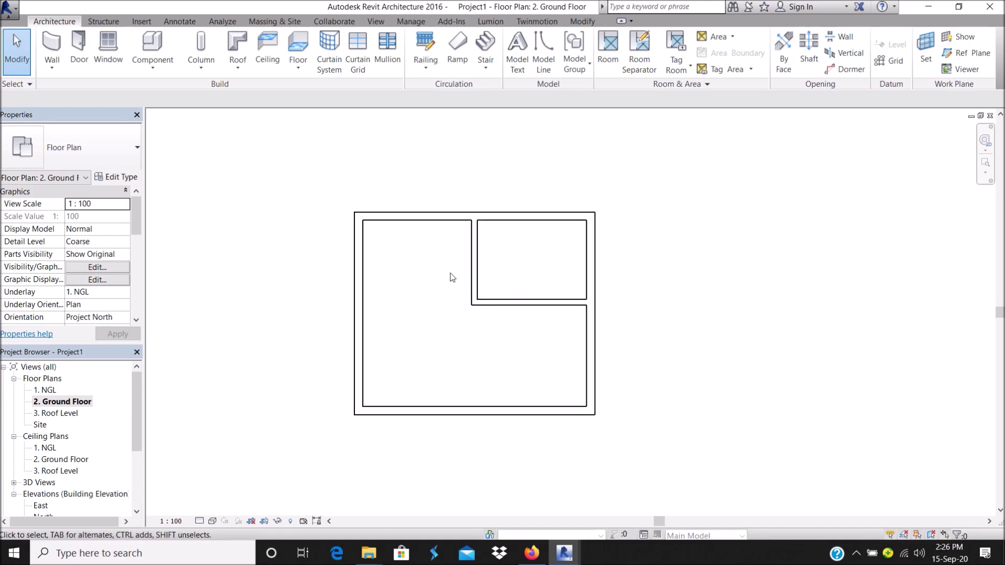
{"action": "scroll", "coordinate": [451, 276], "scroll_direction": "up", "scroll_amount": 1}
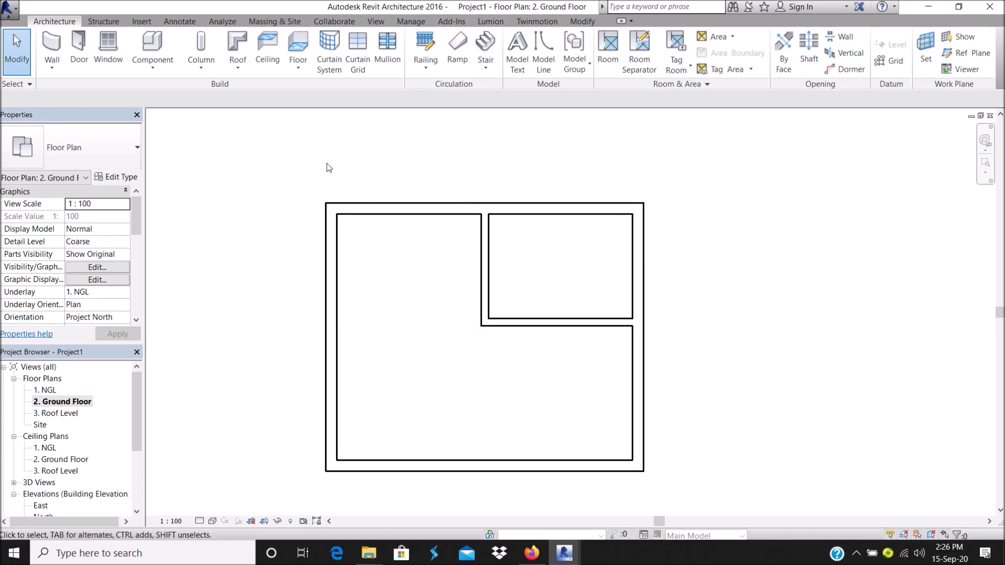
Set the Base Constraint of both interior walls to 1. NGL.
{"action": "left_click", "coordinate": [481, 249]}
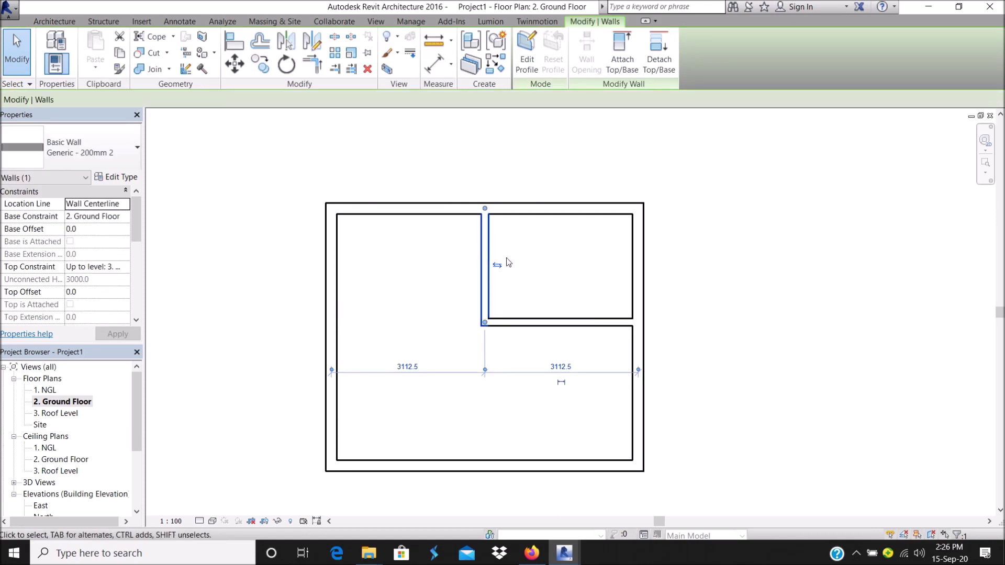
{"action": "left_click", "coordinate": [571, 323]}
{"action": "scroll", "coordinate": [503, 277], "scroll_direction": "up", "scroll_amount": 2}
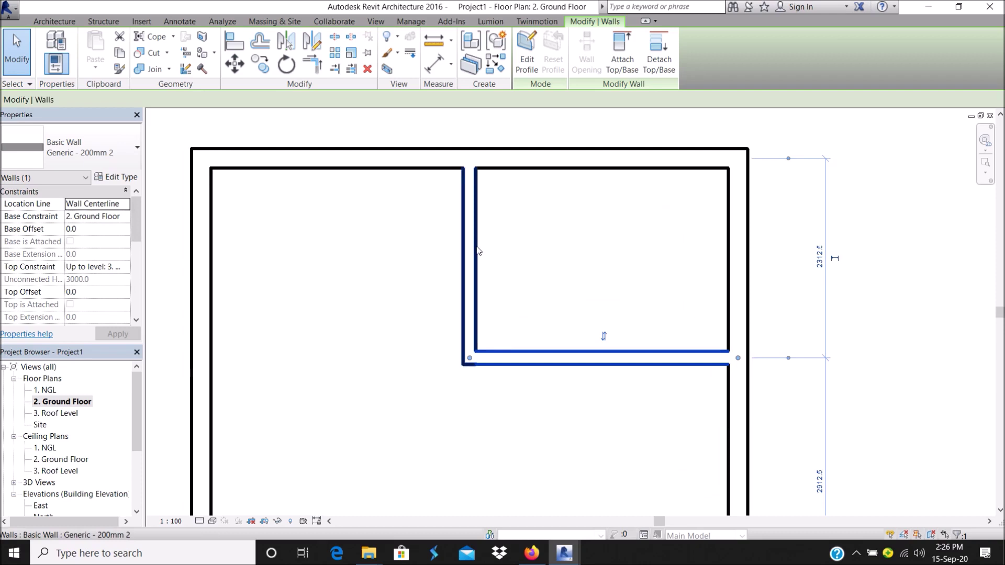
{"action": "scroll", "coordinate": [478, 250], "scroll_direction": "down", "scroll_amount": 3}
{"action": "left_click", "coordinate": [506, 347]}
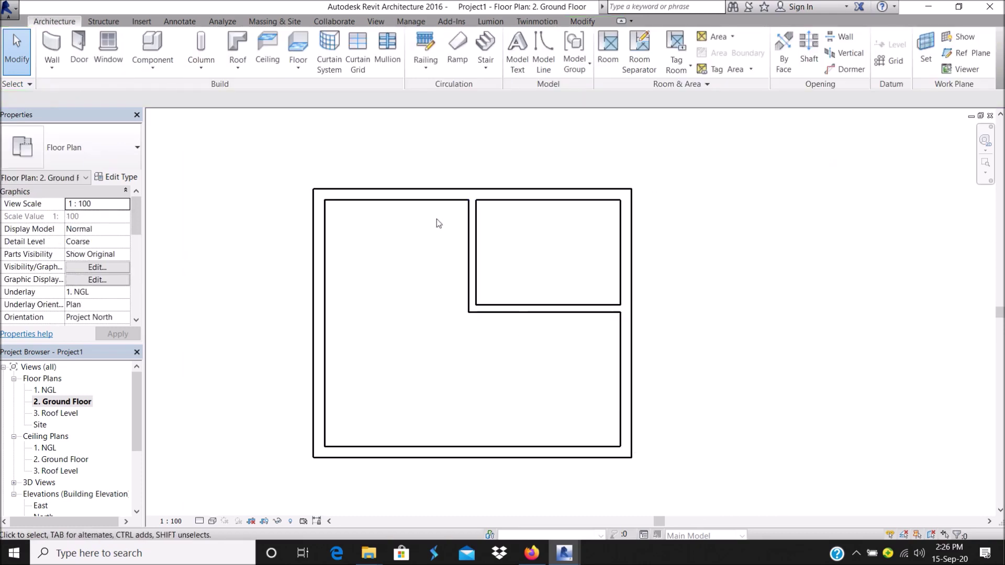
{"action": "left_click", "coordinate": [470, 225]}
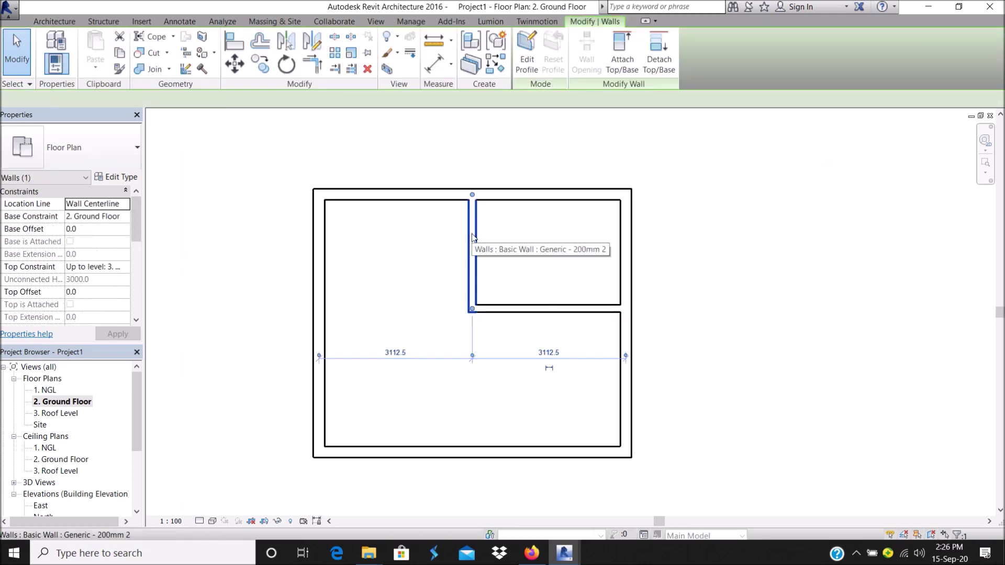
{"action": "left_click", "coordinate": [524, 303], "text": "ctrl"}
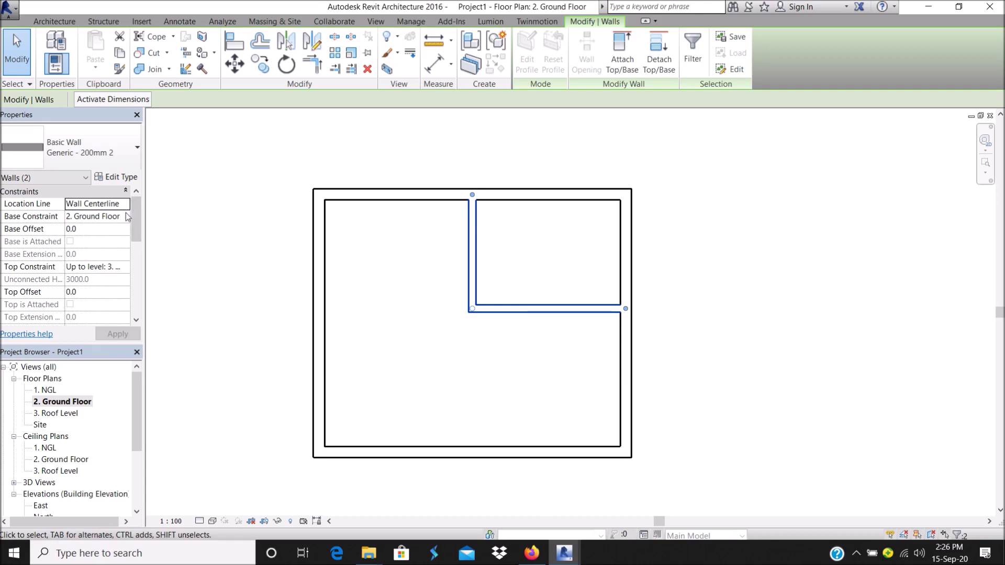
{"action": "left_click", "coordinate": [126, 217]}
{"action": "left_click", "coordinate": [97, 226]}
{"action": "left_click", "coordinate": [748, 238]}
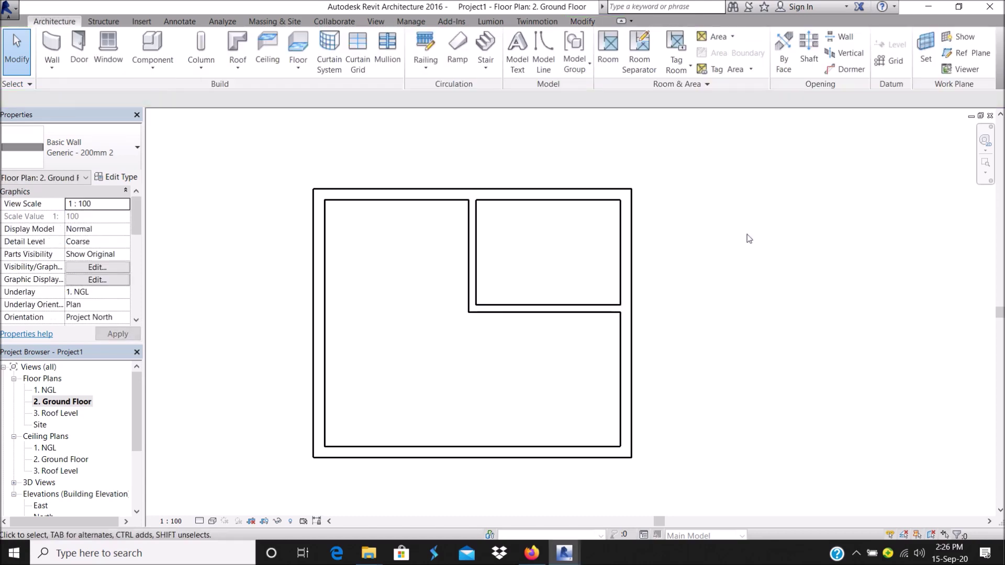
{"action": "scroll", "coordinate": [532, 303], "scroll_direction": "down", "scroll_amount": 1}
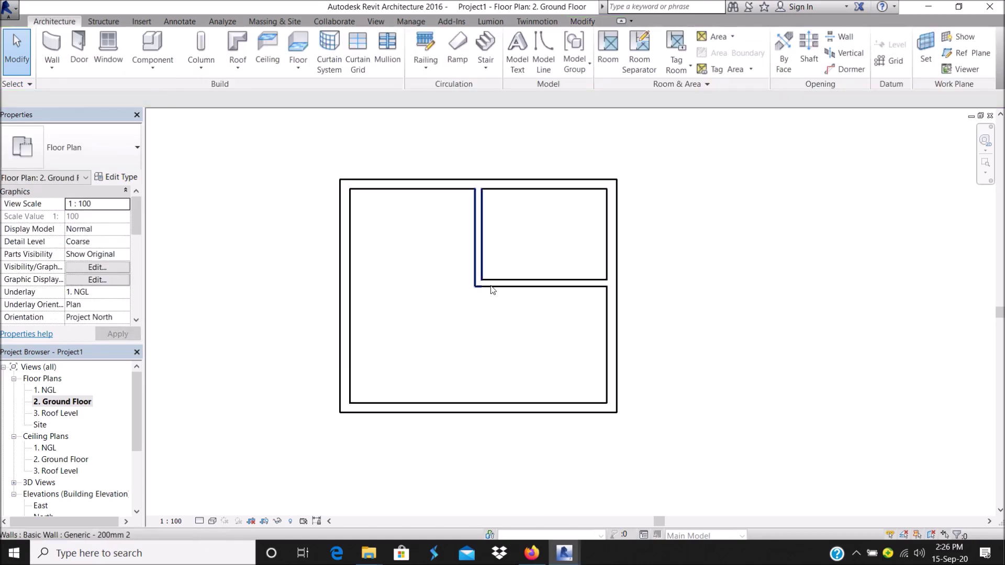
Load the Single - Panel (2) door family from Components > Doors > Single Leaf Door.
{"action": "left_click", "coordinate": [79, 47]}
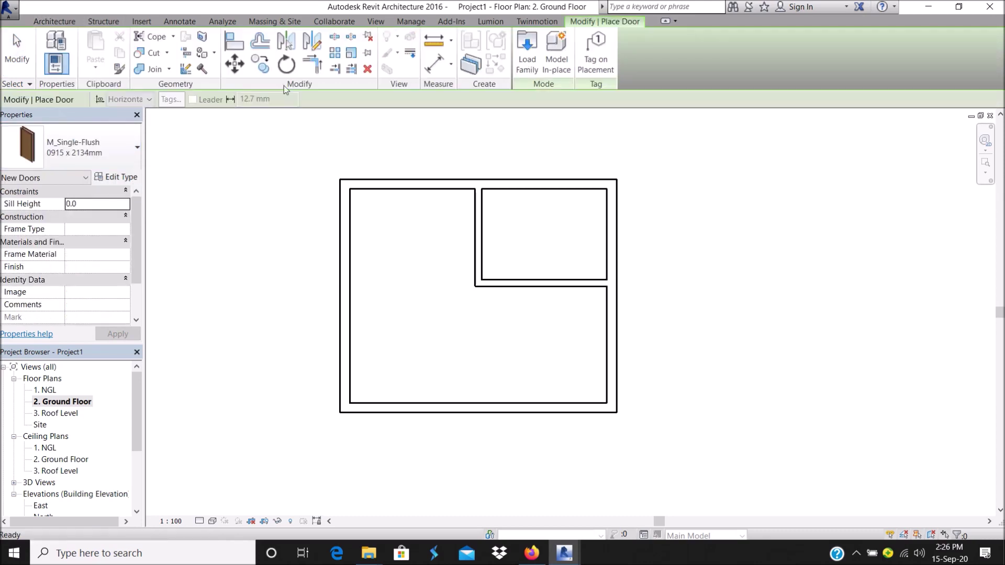
{"action": "left_click", "coordinate": [94, 149]}
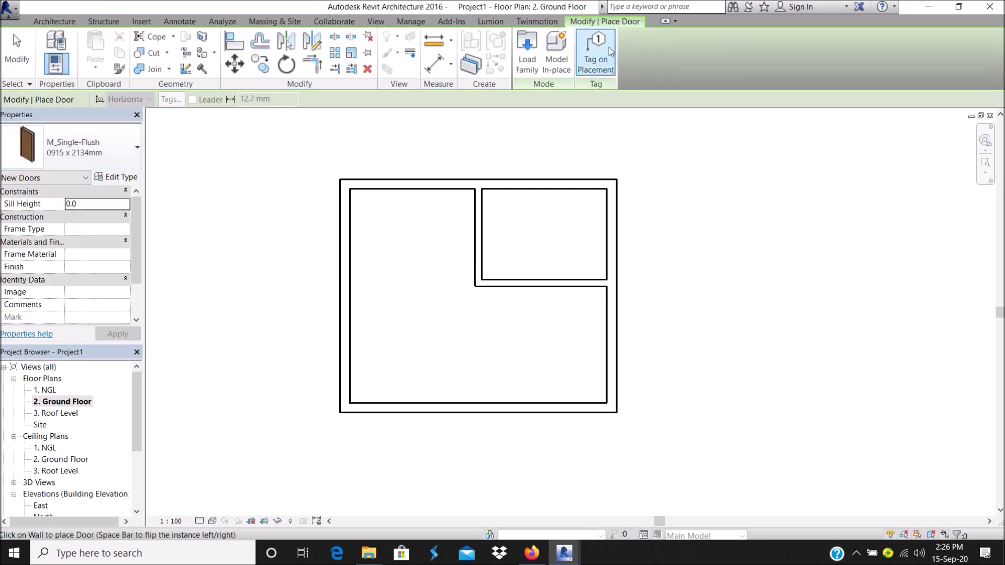
{"action": "left_click", "coordinate": [526, 50]}
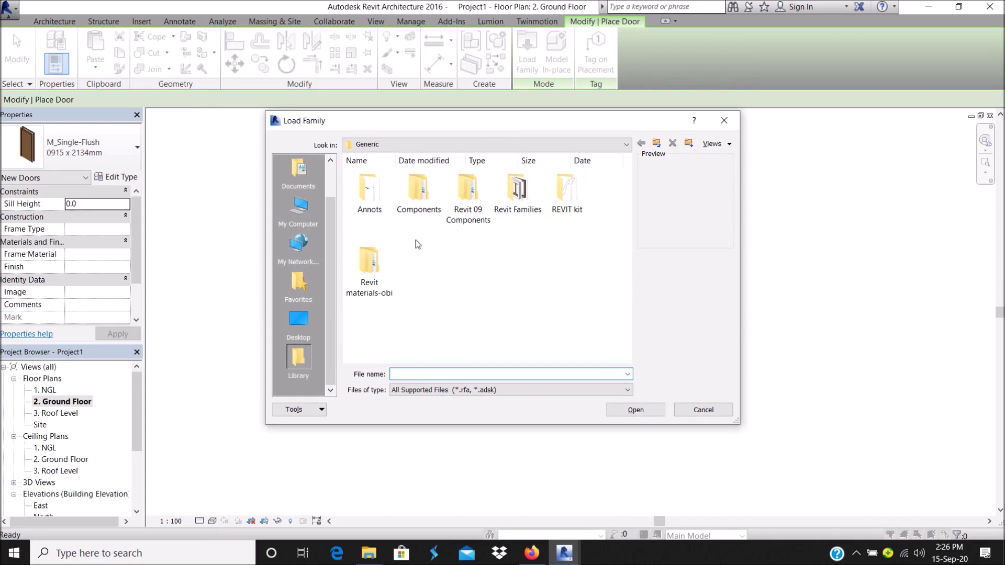
{"action": "double_click", "coordinate": [419, 191]}
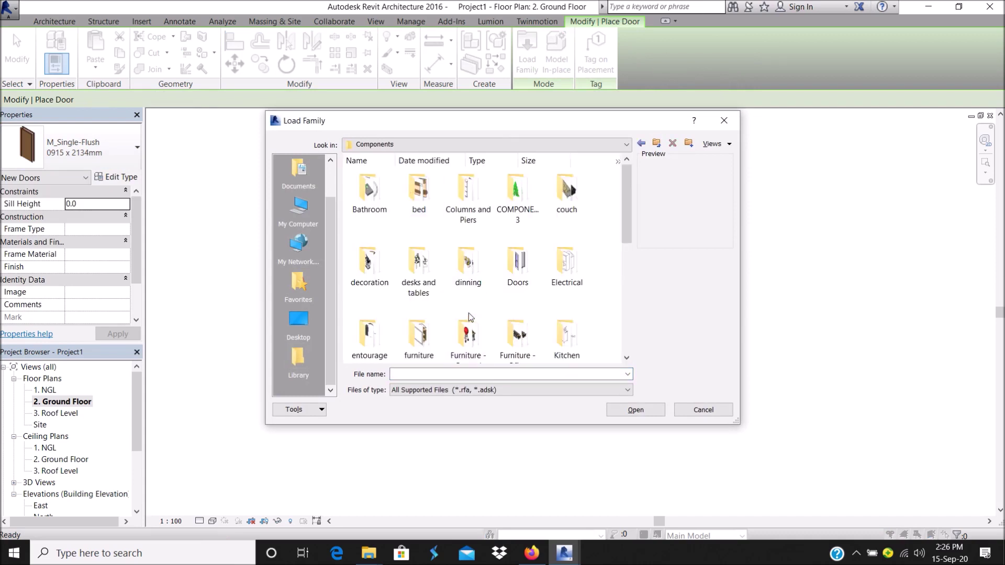
{"action": "double_click", "coordinate": [517, 262]}
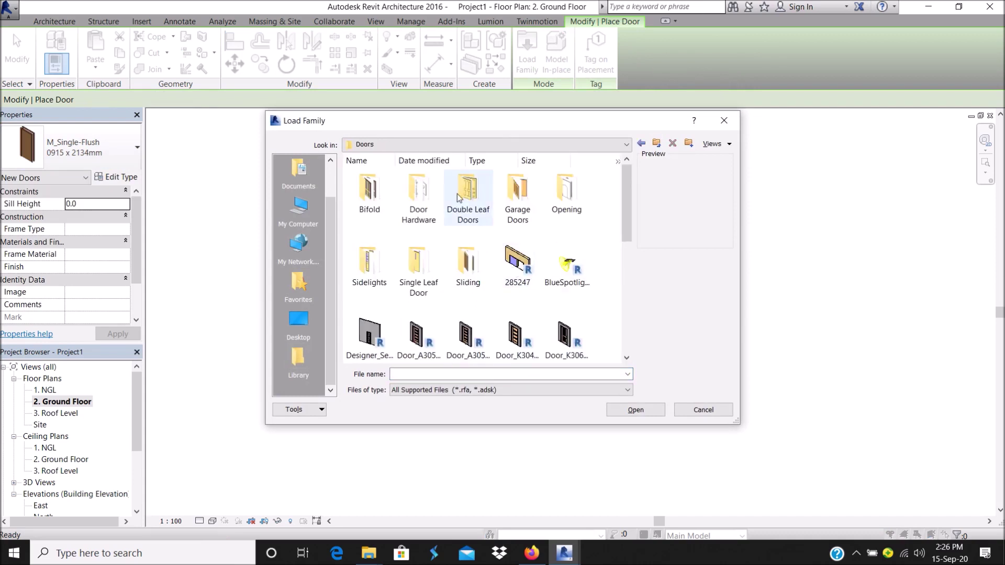
{"action": "double_click", "coordinate": [419, 265]}
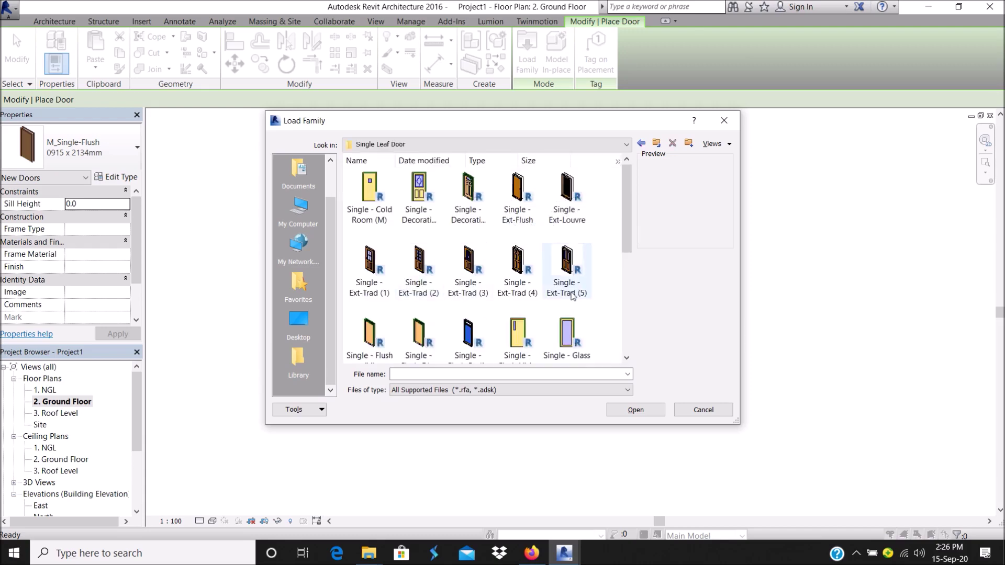
{"action": "scroll", "coordinate": [572, 293], "scroll_direction": "down", "scroll_amount": 3}
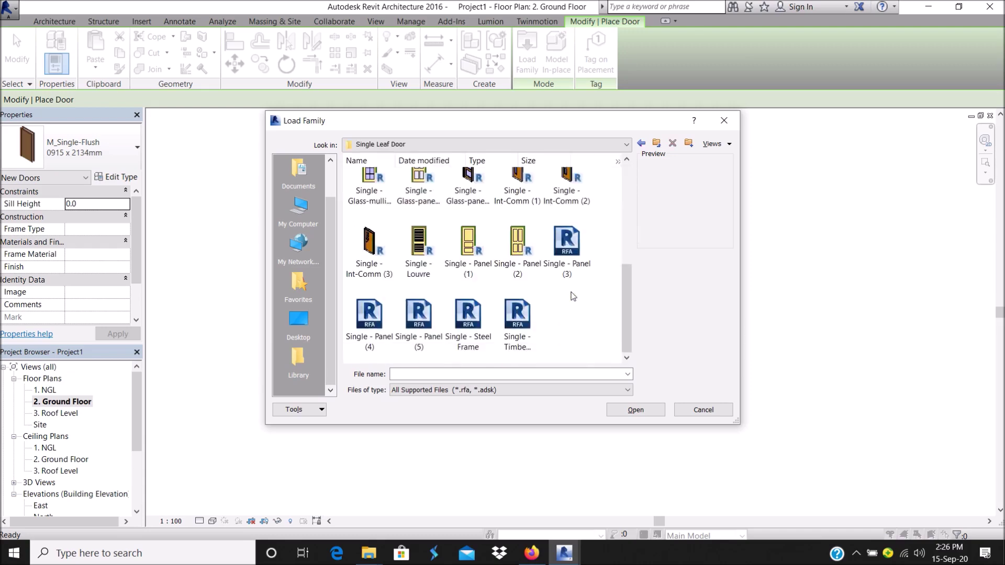
{"action": "double_click", "coordinate": [518, 246]}
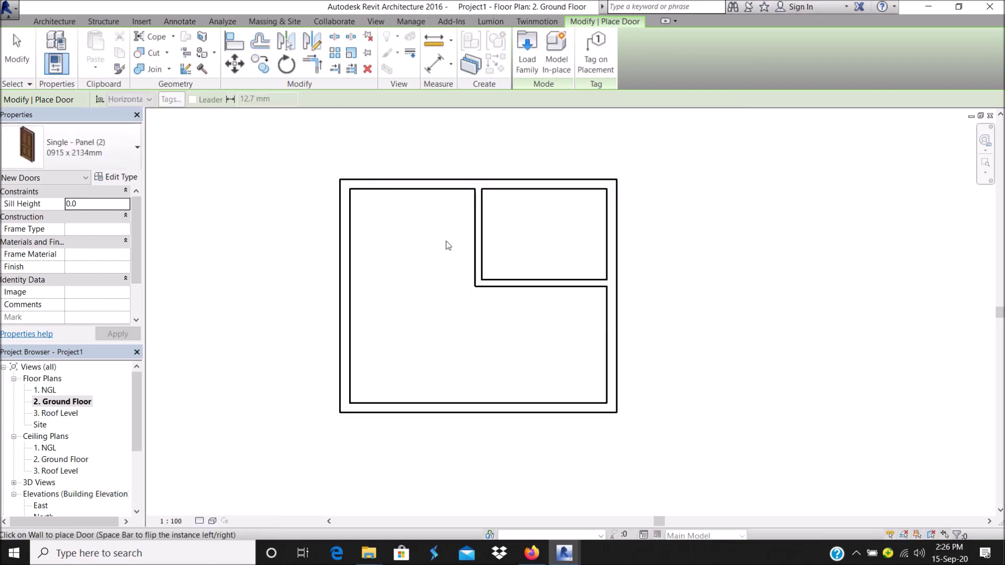
{"action": "left_click", "coordinate": [119, 181]}
Give the Single - Panel (2) door type a 2100 height and 25 trim width, and apply.
{"action": "left_click", "coordinate": [631, 316]}
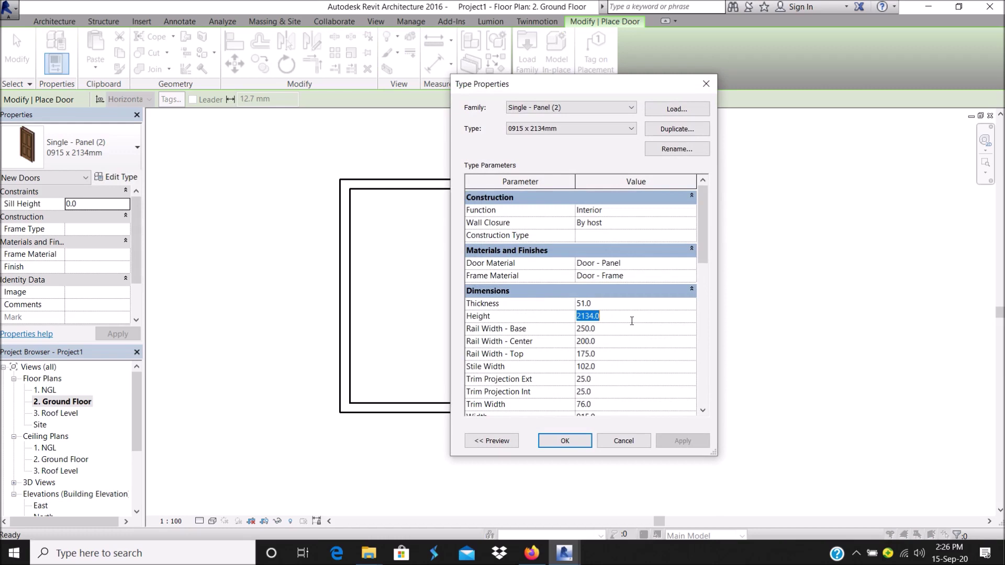
{"action": "type", "text": "21"}
{"action": "scroll", "coordinate": [635, 408], "scroll_direction": "down", "scroll_amount": 3}
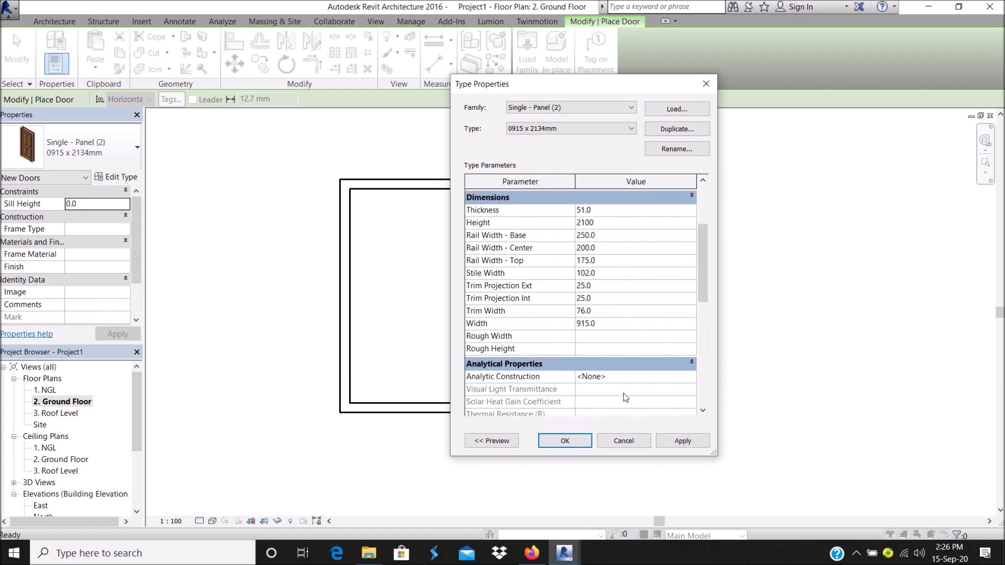
{"action": "left_click", "coordinate": [619, 320]}
{"action": "type", "text": "00.0"}
{"action": "left_click", "coordinate": [621, 312]}
{"action": "left_click", "coordinate": [618, 299]}
{"action": "scroll", "coordinate": [619, 242], "scroll_direction": "up", "scroll_amount": 1}
{"action": "scroll", "coordinate": [618, 243], "scroll_direction": "up", "scroll_amount": 2}
{"action": "scroll", "coordinate": [603, 295], "scroll_direction": "down", "scroll_amount": 3}
{"action": "scroll", "coordinate": [635, 348], "scroll_direction": "down", "scroll_amount": 4}
{"action": "scroll", "coordinate": [625, 330], "scroll_direction": "up", "scroll_amount": 4}
{"action": "scroll", "coordinate": [619, 313], "scroll_direction": "up", "scroll_amount": 2}
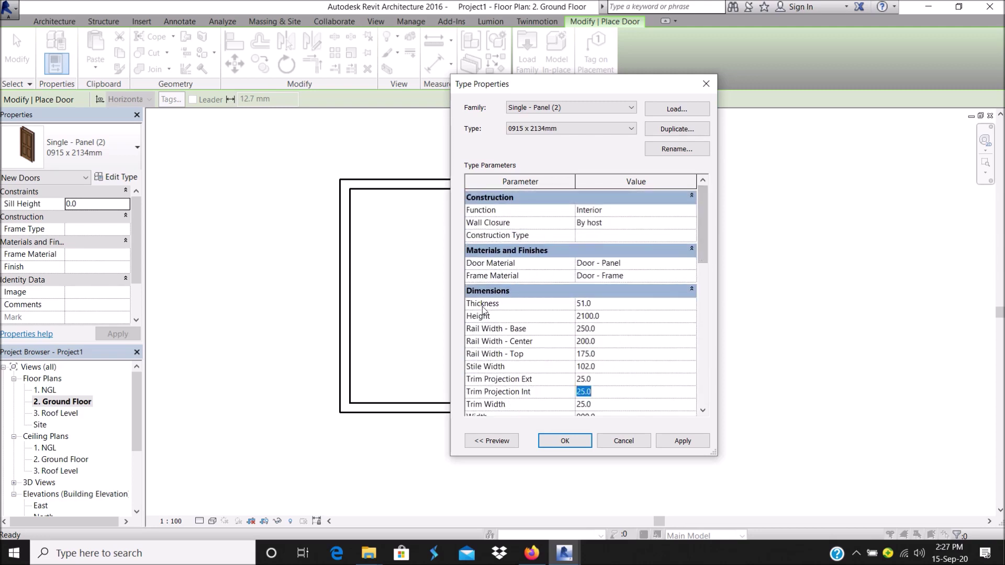
{"action": "left_click", "coordinate": [684, 441]}
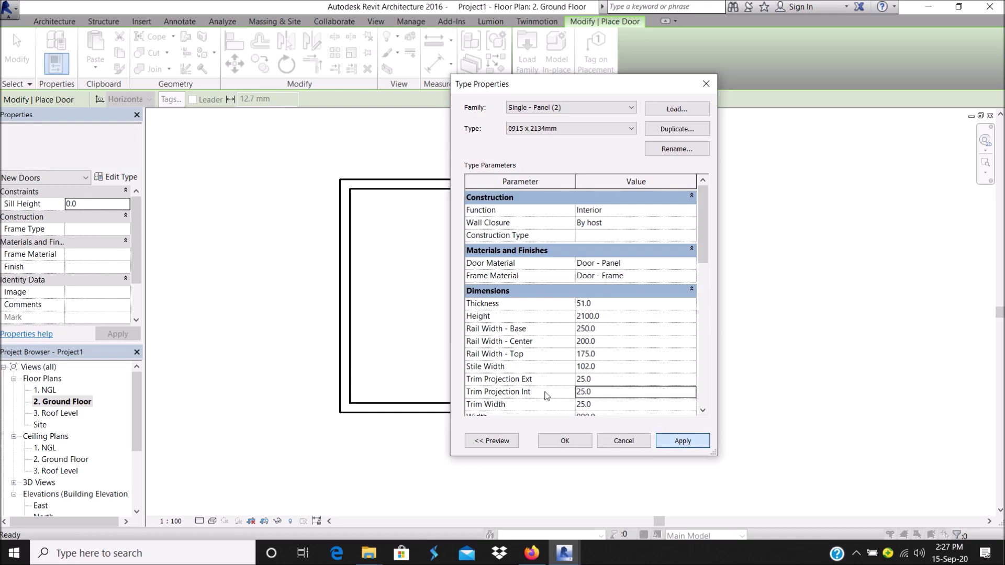
{"action": "key", "text": "Return"}
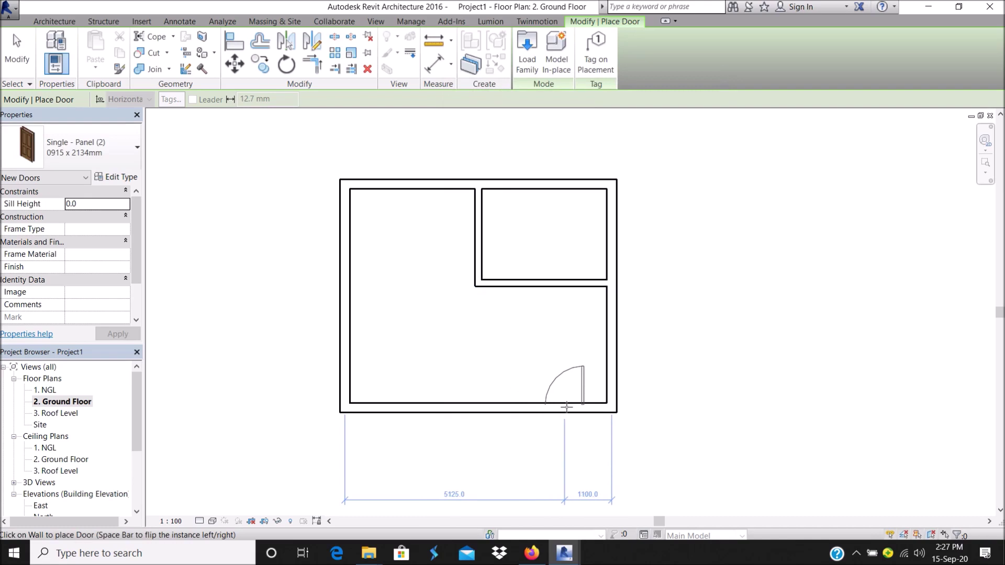
Place Single - Panel (2) doors in the bottom exterior wall near the right and the top wall.
{"action": "left_click", "coordinate": [569, 404]}
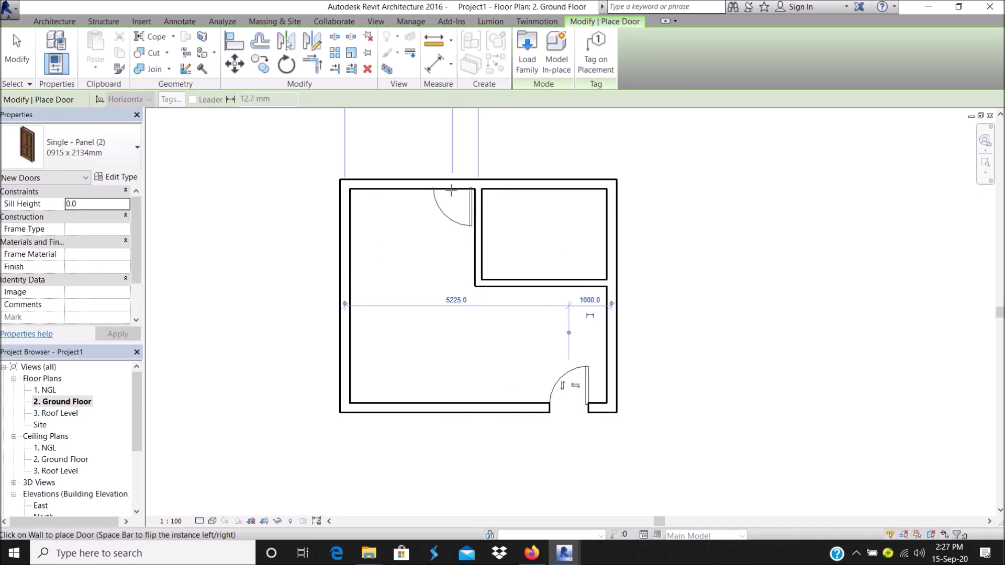
{"action": "left_click", "coordinate": [452, 189]}
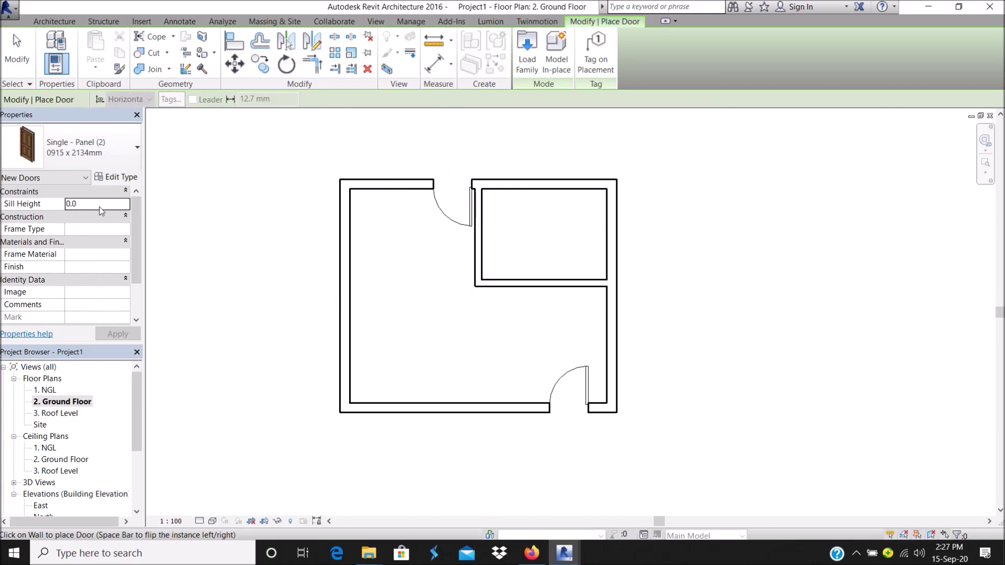
{"action": "scroll", "coordinate": [108, 287], "scroll_direction": "down", "scroll_amount": 3}
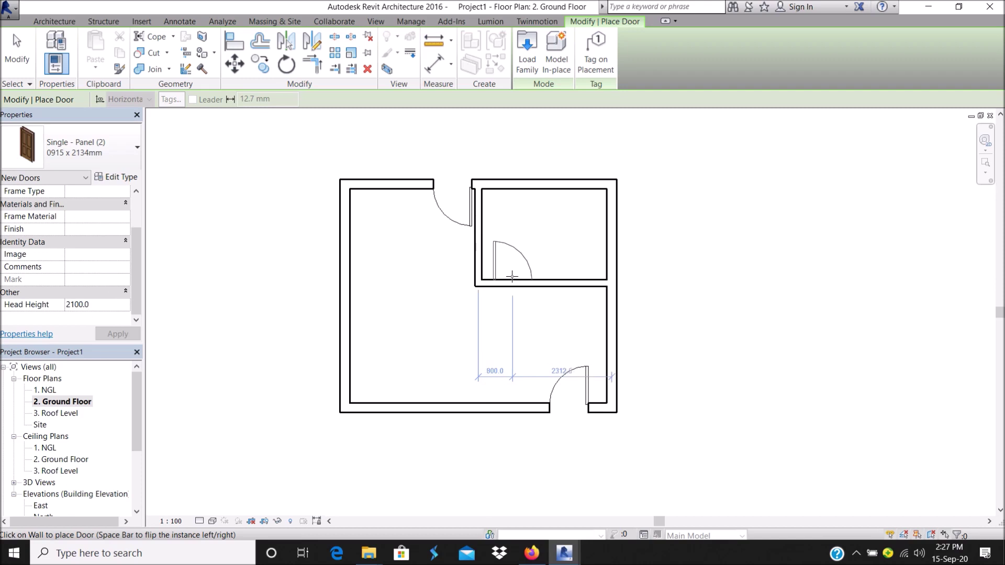
{"action": "scroll", "coordinate": [526, 212], "scroll_direction": "up", "scroll_amount": 1}
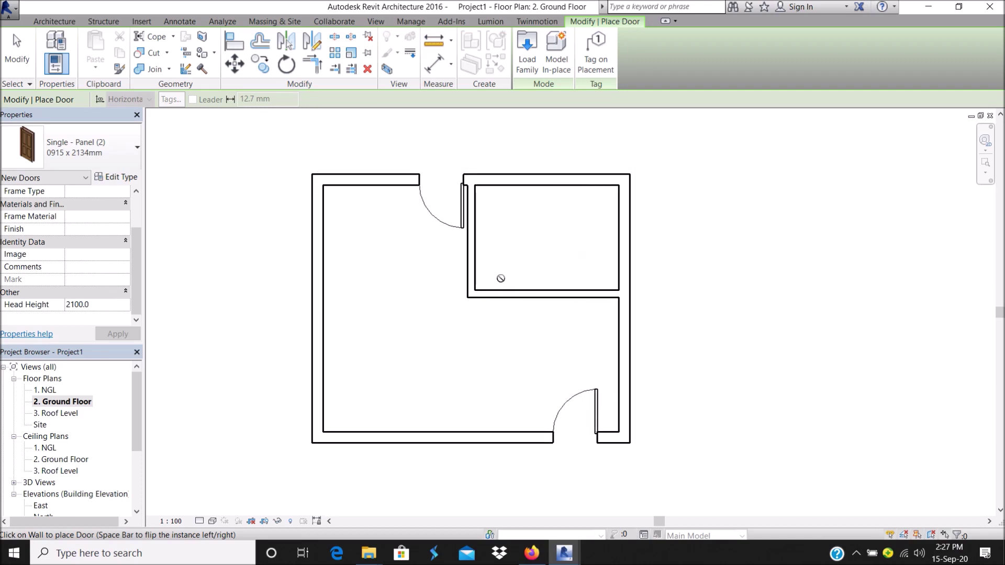
Create door type 0915 x 2134mm 2 by duplicating it with a 750 width.
{"action": "left_click", "coordinate": [115, 177]}
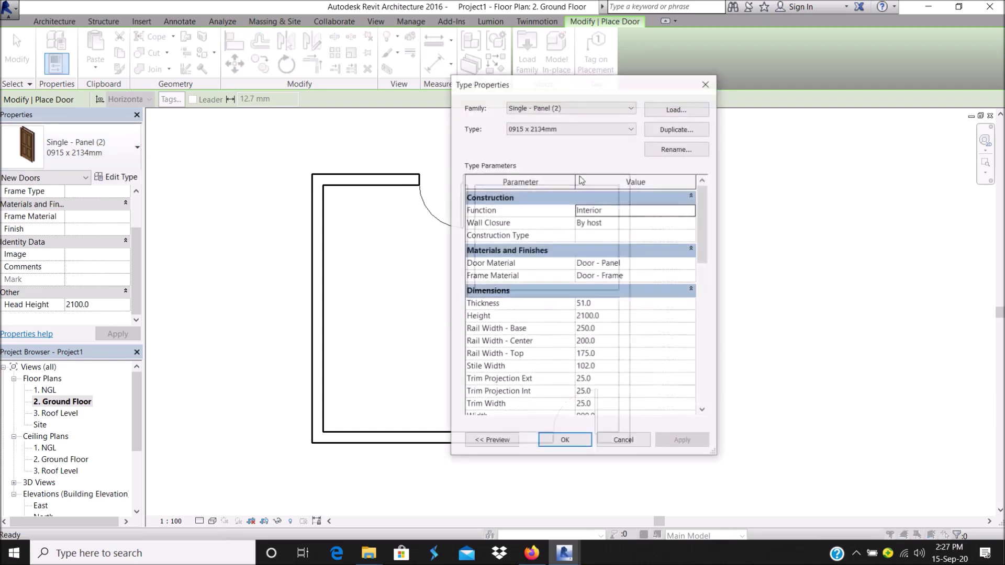
{"action": "key", "text": "Escape"}
{"action": "key", "text": "Escape"}
{"action": "left_click", "coordinate": [86, 57]}
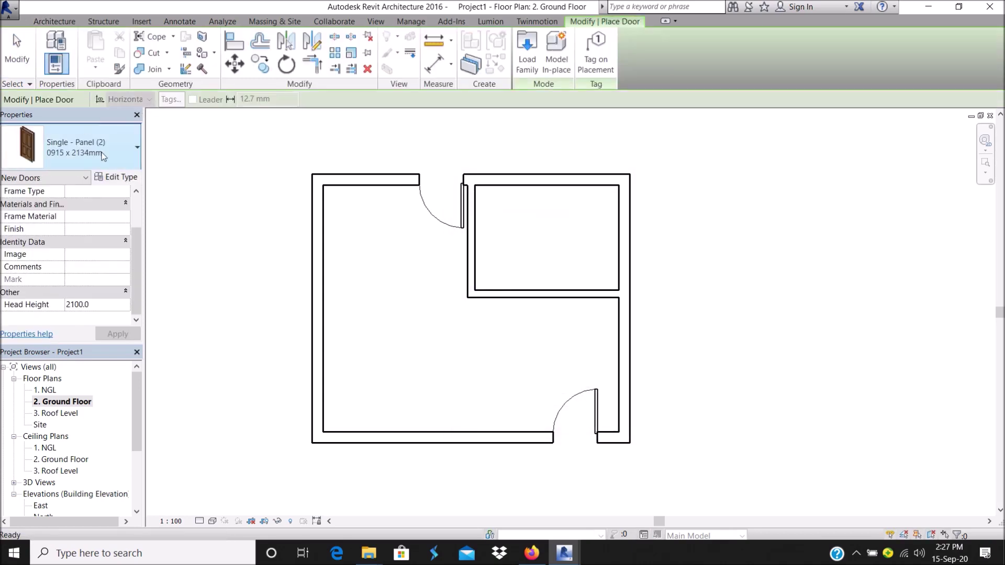
{"action": "left_click", "coordinate": [116, 177]}
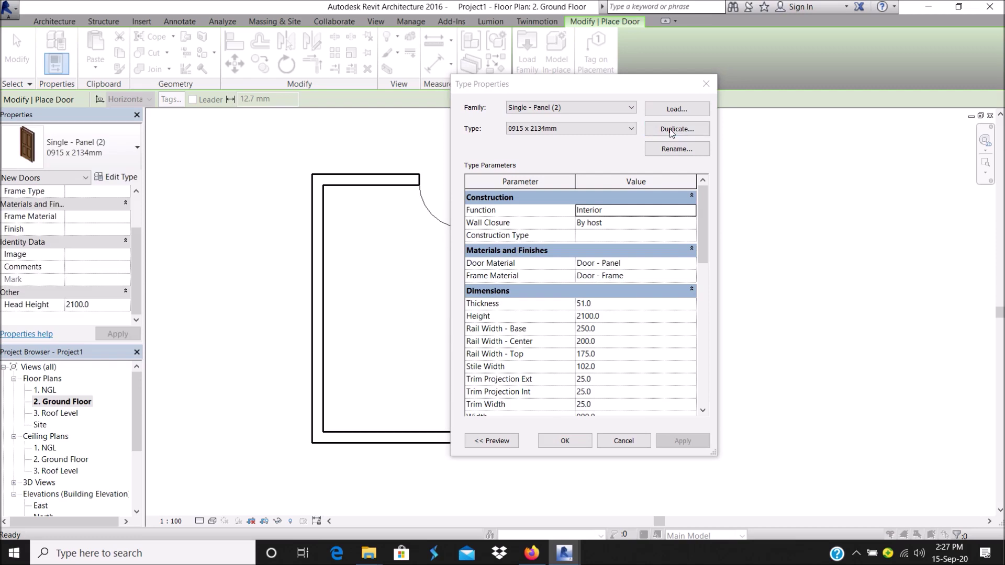
{"action": "left_click", "coordinate": [671, 131]}
{"action": "left_click", "coordinate": [585, 296]}
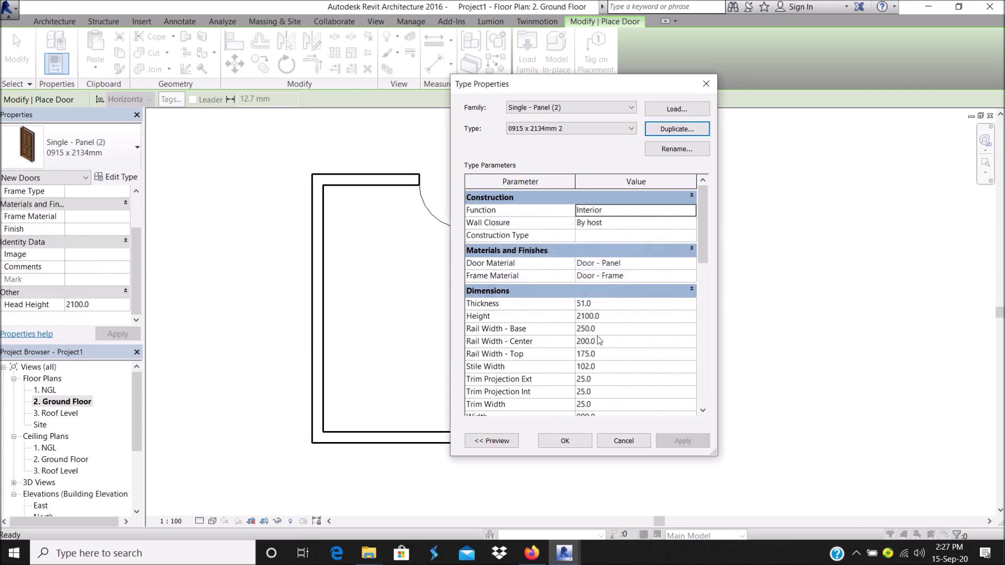
{"action": "scroll", "coordinate": [608, 366], "scroll_direction": "down", "scroll_amount": 1}
{"action": "scroll", "coordinate": [608, 366], "scroll_direction": "down", "scroll_amount": 2}
{"action": "left_click", "coordinate": [620, 320]}
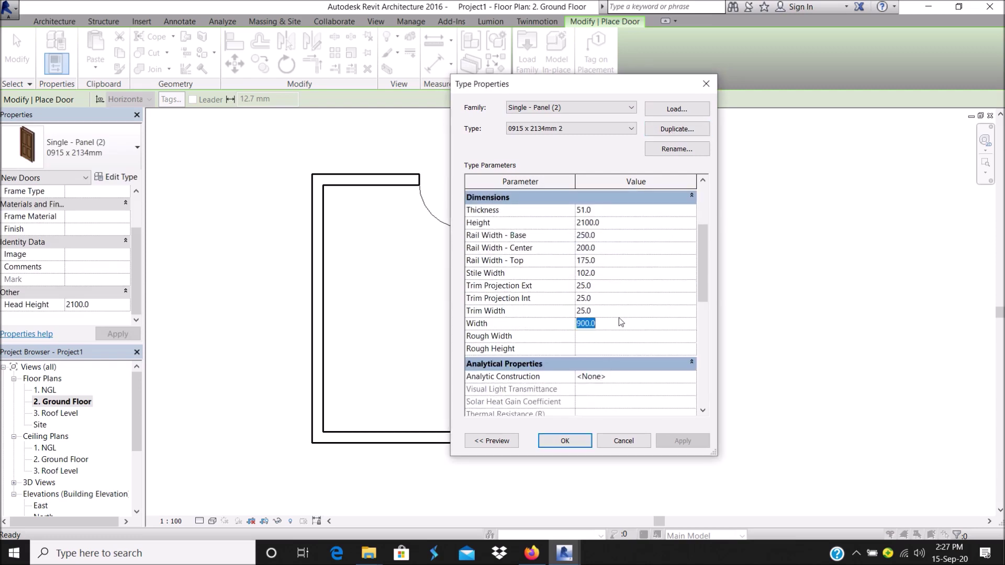
{"action": "type", "text": "750"}
{"action": "left_click", "coordinate": [562, 441]}
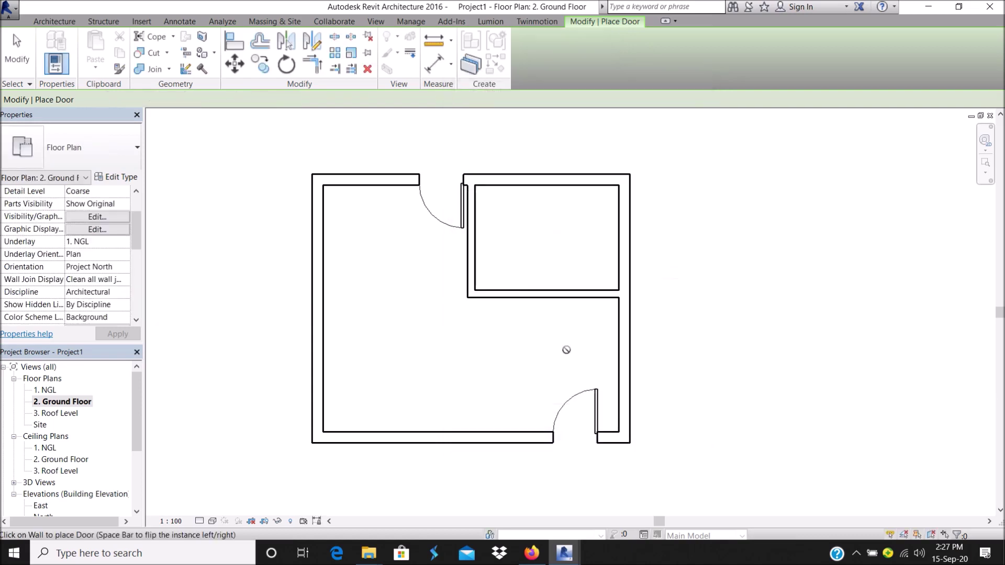
Place the 750 mm door in the small room's lower interior wall.
{"action": "left_click", "coordinate": [504, 289]}
{"action": "key", "text": "Escape"}
{"action": "key", "text": "Escape"}
{"action": "scroll", "coordinate": [576, 320], "scroll_direction": "down", "scroll_amount": 2}
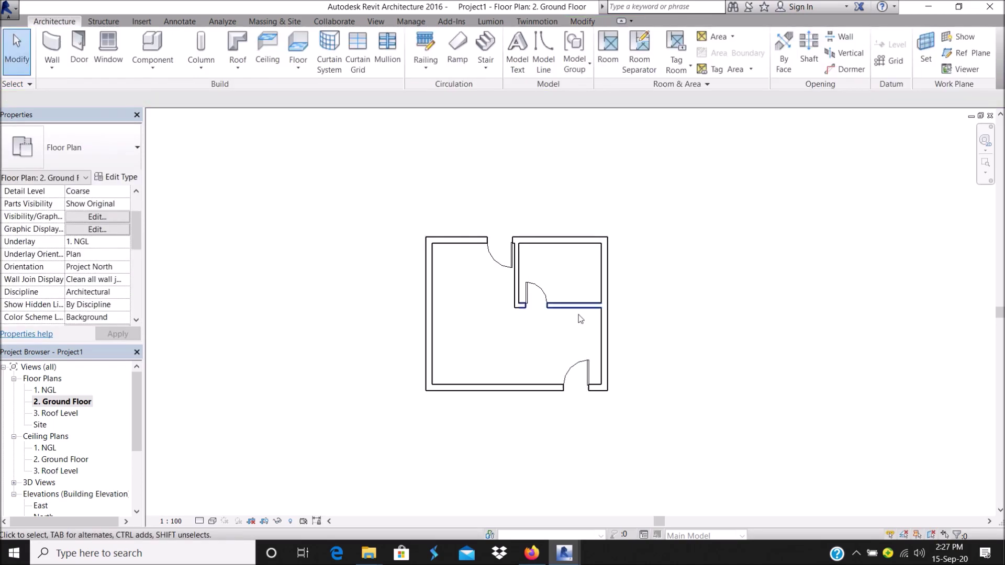
{"action": "left_click", "coordinate": [108, 47]}
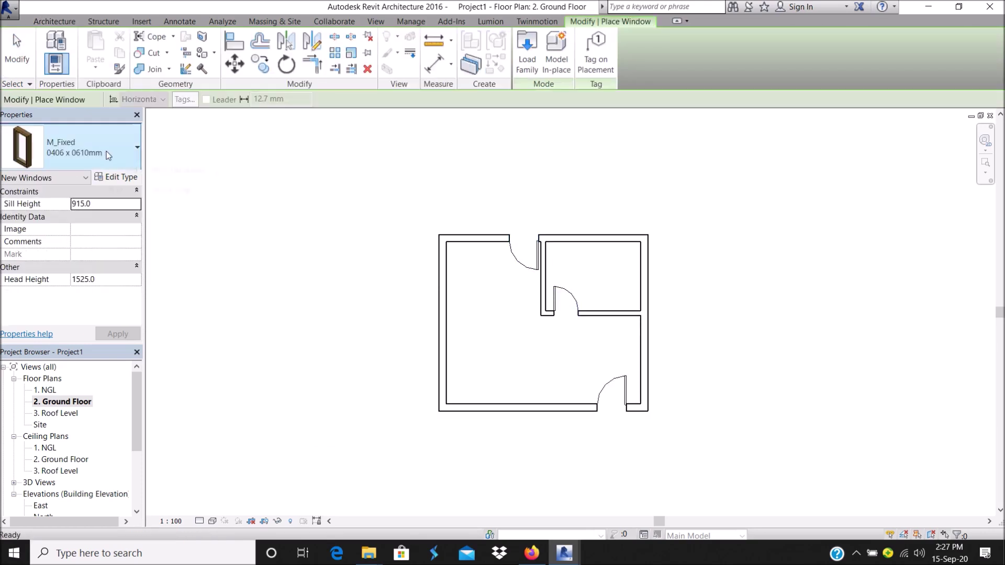
Load the aluminium 2-wide by 2-high exterior window family from the revit library windows folder.
{"action": "left_click", "coordinate": [527, 52]}
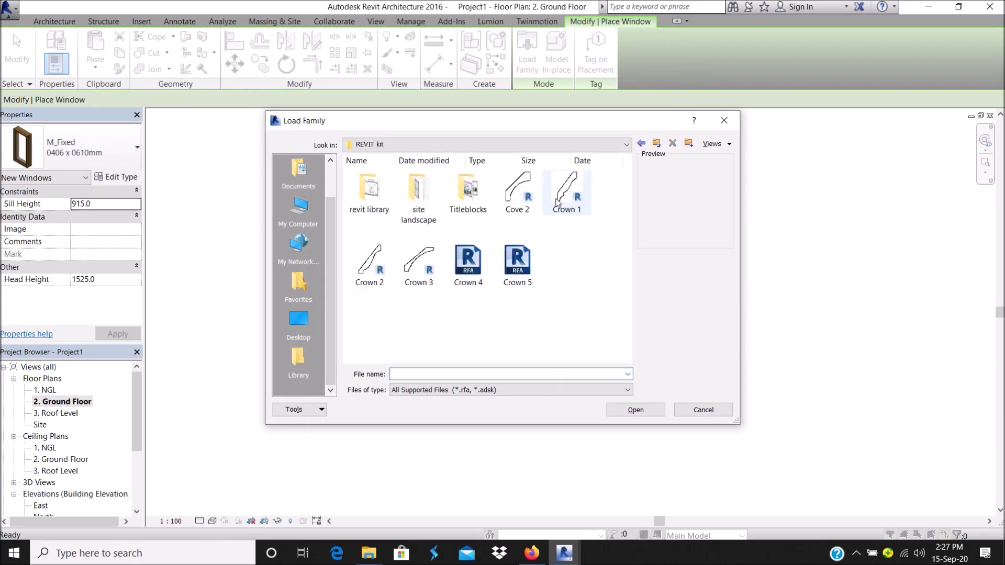
{"action": "left_click", "coordinate": [357, 193]}
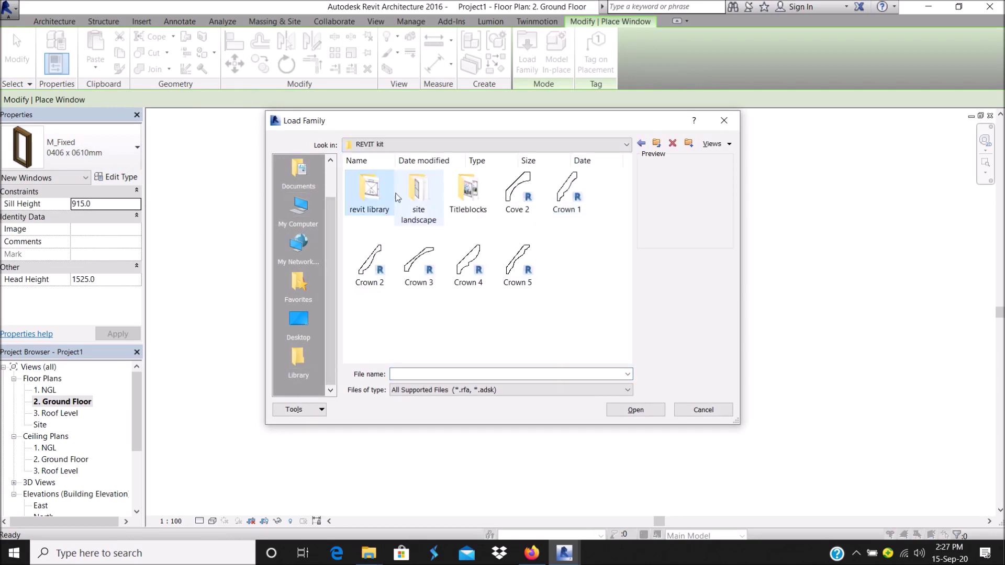
{"action": "double_click", "coordinate": [365, 194]}
{"action": "scroll", "coordinate": [370, 335], "scroll_direction": "down", "scroll_amount": 5}
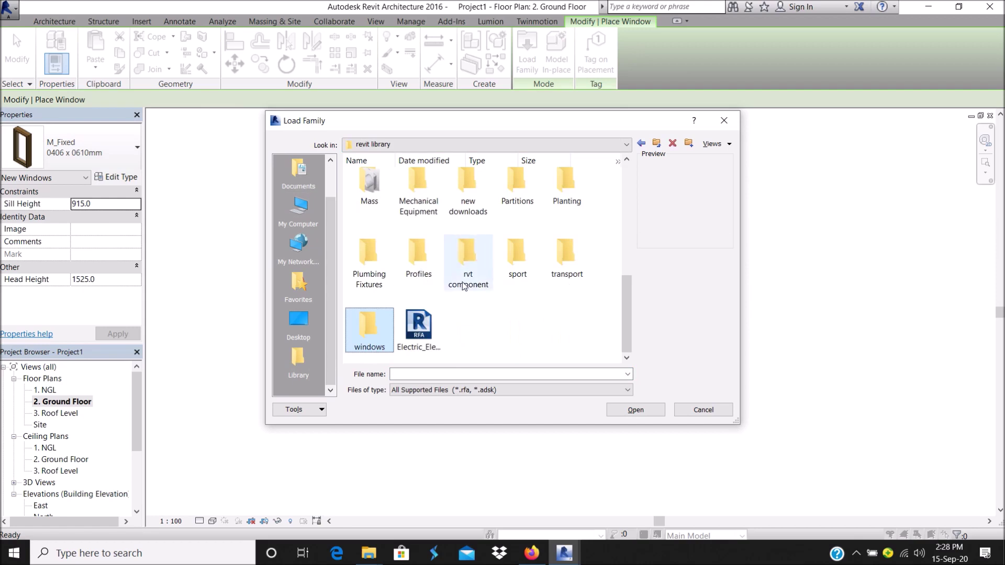
{"action": "double_click", "coordinate": [370, 335]}
{"action": "scroll", "coordinate": [468, 261], "scroll_direction": "down", "scroll_amount": 1}
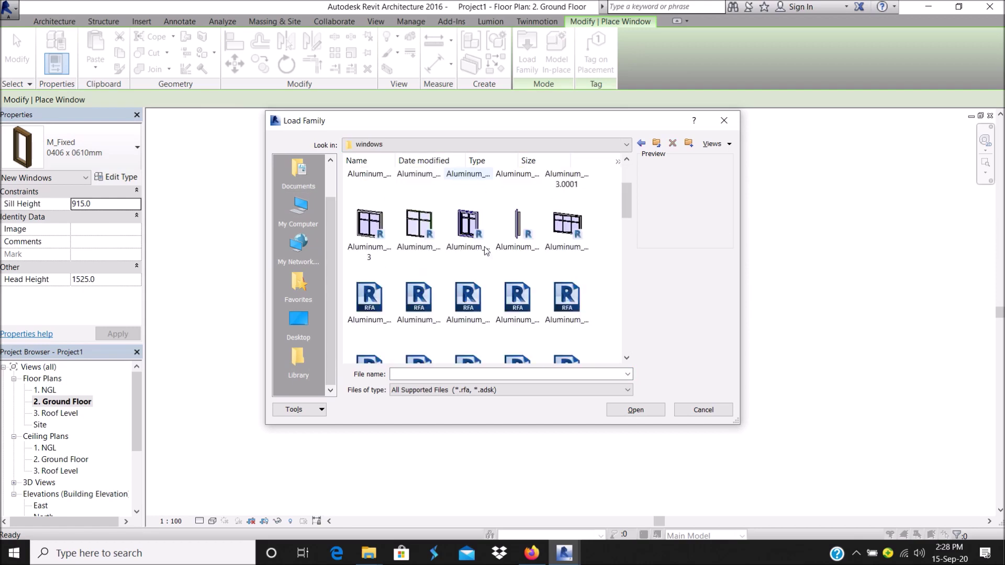
{"action": "left_click", "coordinate": [470, 223]}
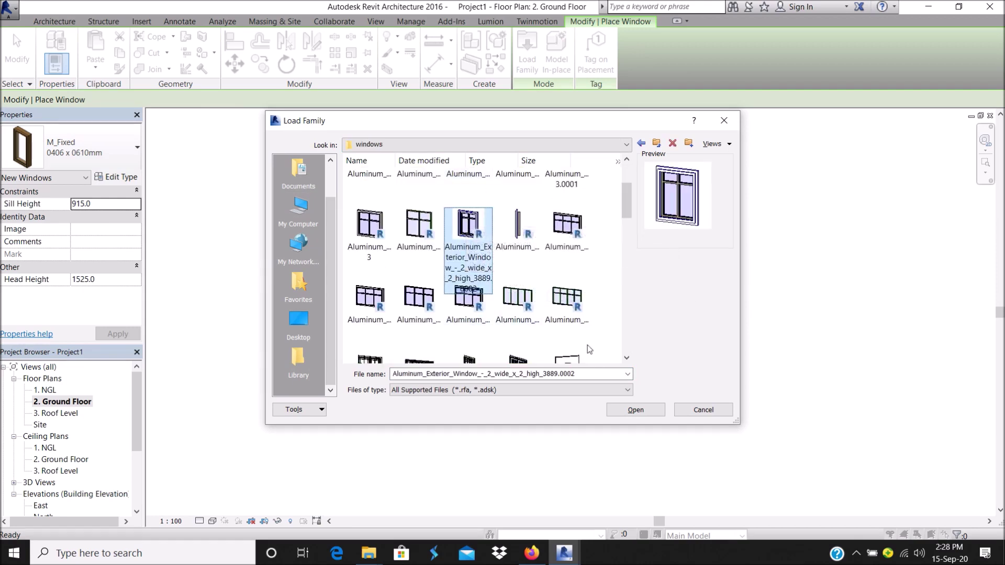
{"action": "left_click", "coordinate": [634, 410]}
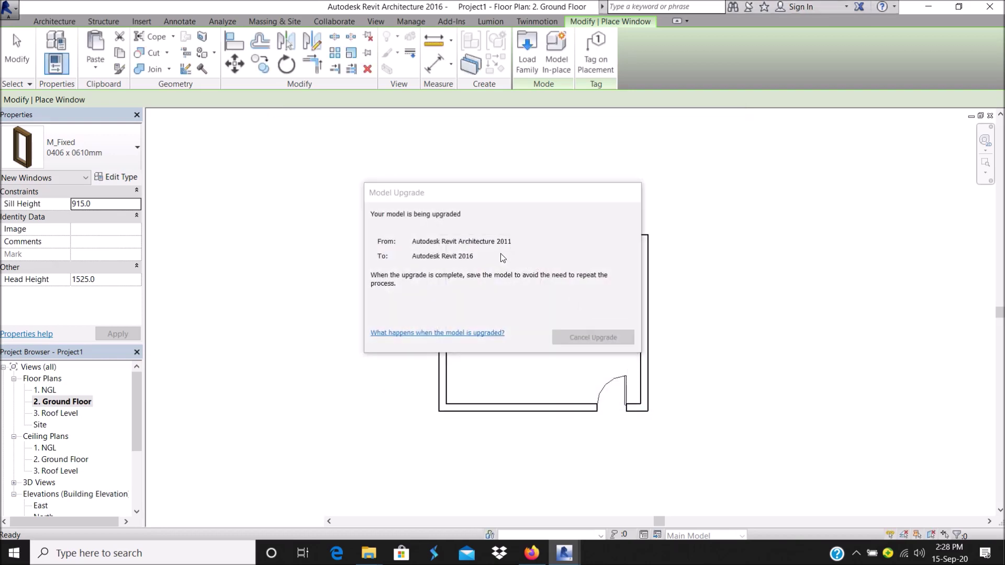
Review the window type properties (600 sill, 2100 head height) and accept them.
{"action": "left_click", "coordinate": [124, 178]}
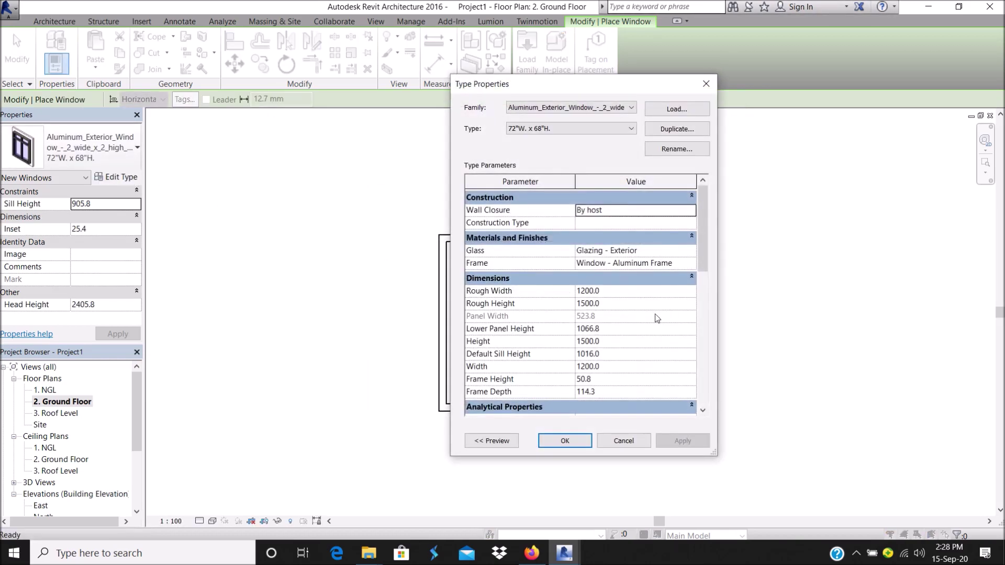
{"action": "scroll", "coordinate": [628, 310], "scroll_direction": "down", "scroll_amount": 1}
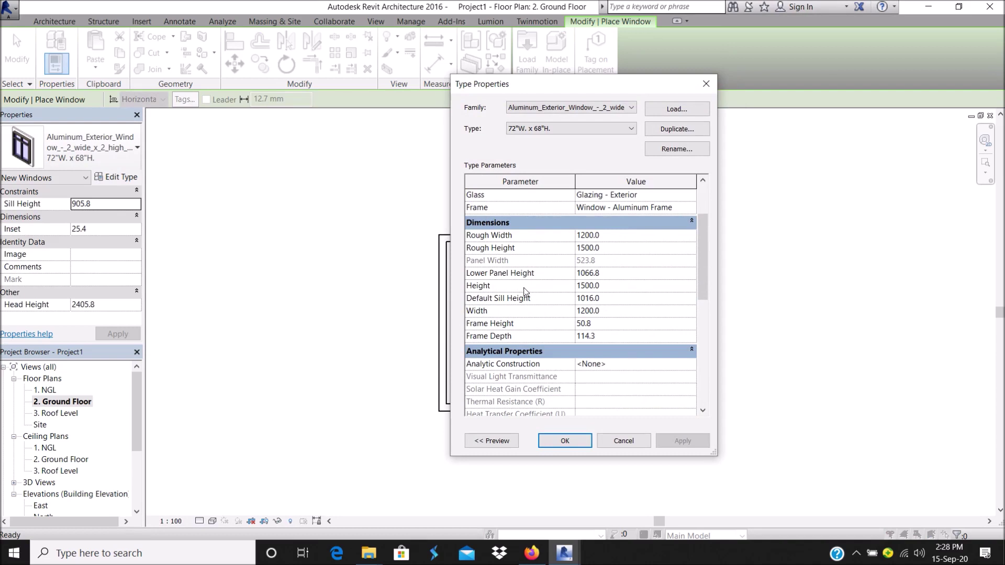
{"action": "left_click", "coordinate": [577, 442]}
Place five aluminium windows at 600 sill, 2100 head: two bottom, two left, one right wall.
{"action": "left_click", "coordinate": [126, 305]}
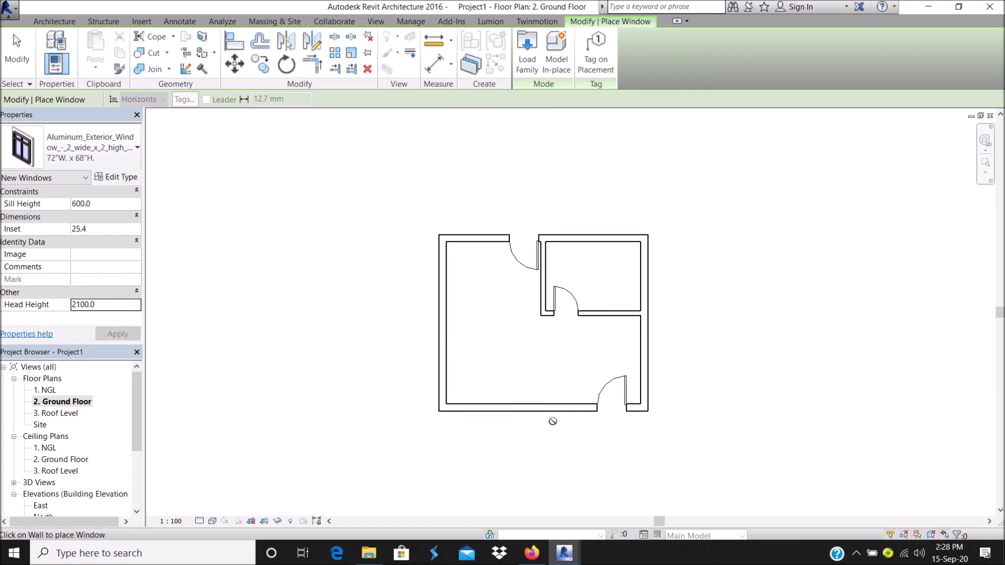
{"action": "scroll", "coordinate": [554, 406], "scroll_direction": "up", "scroll_amount": 3}
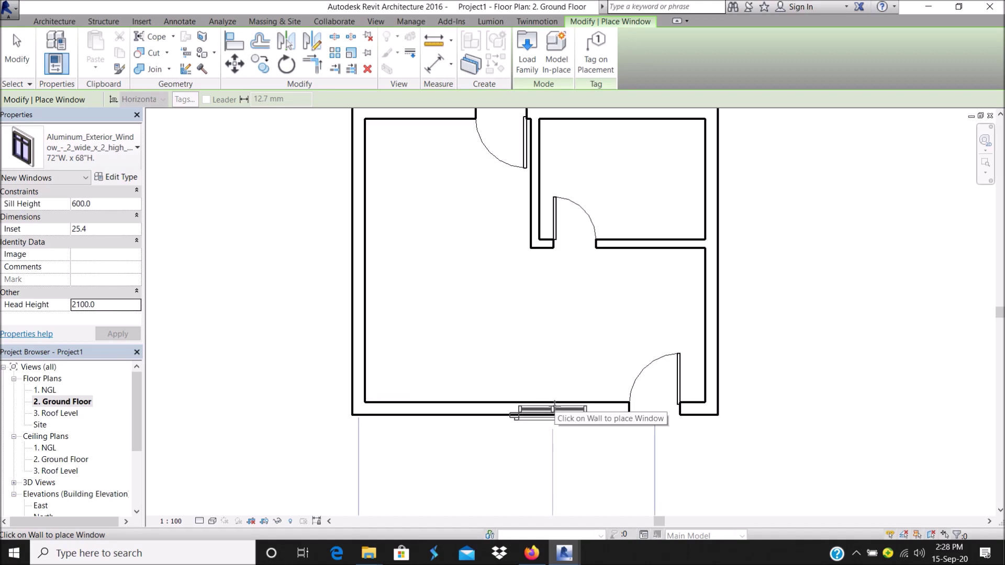
{"action": "left_click", "coordinate": [553, 413]}
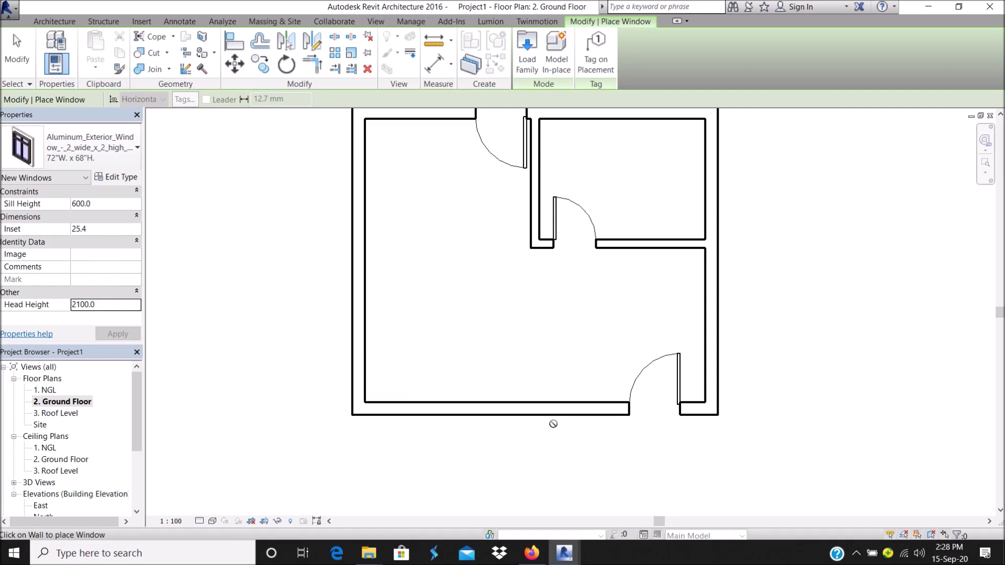
{"action": "left_click", "coordinate": [552, 406]}
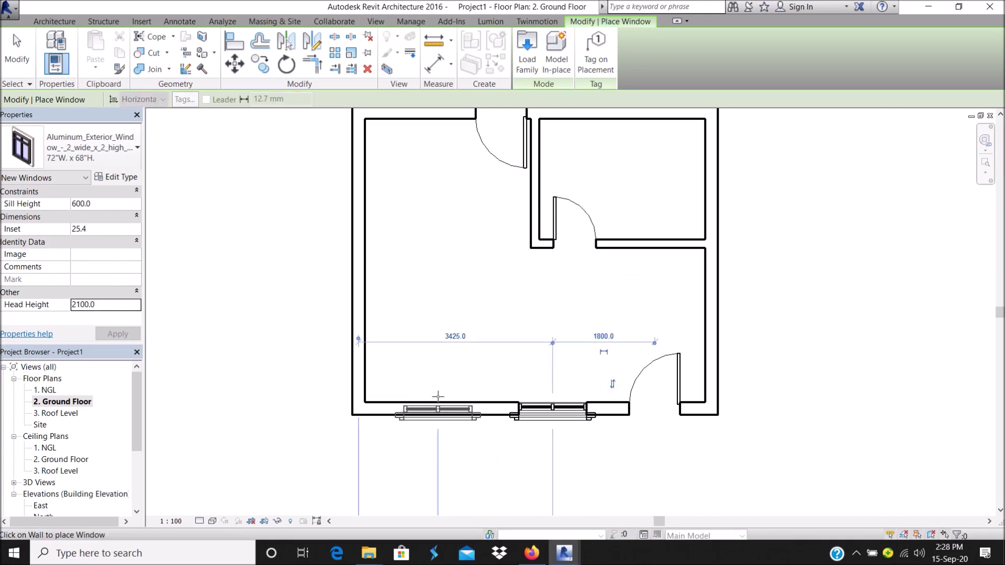
{"action": "left_click", "coordinate": [432, 402]}
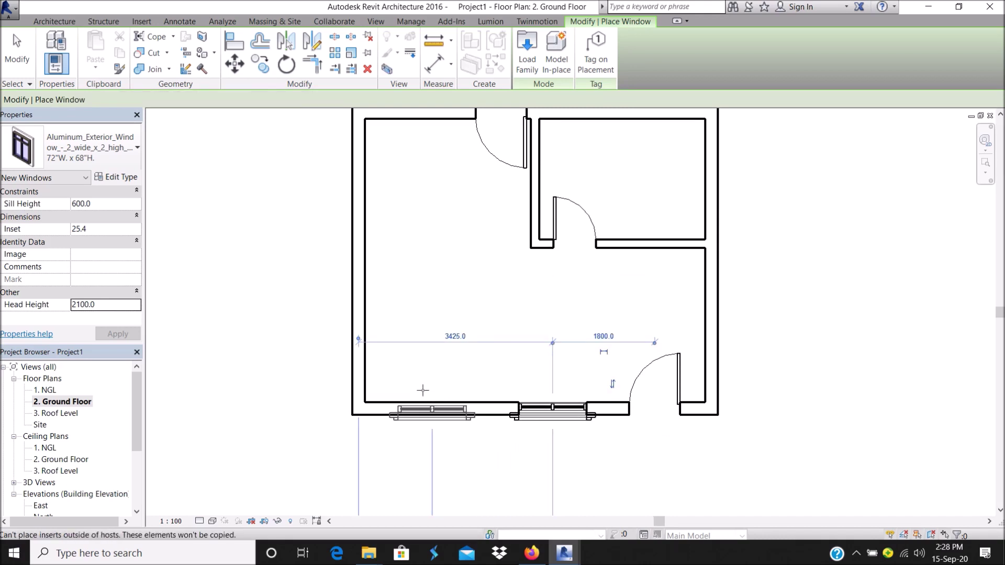
{"action": "left_click", "coordinate": [359, 330]}
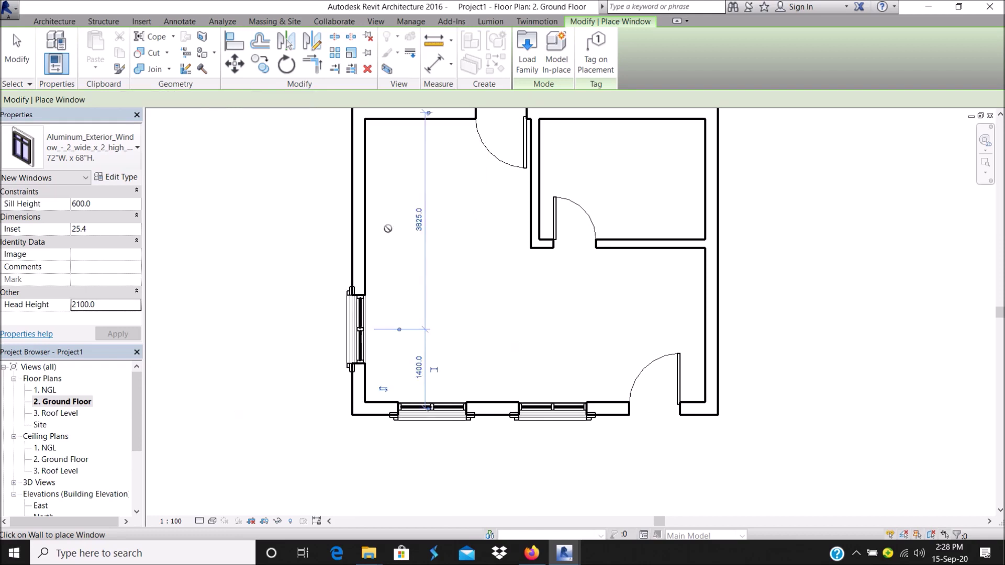
{"action": "left_click", "coordinate": [359, 203]}
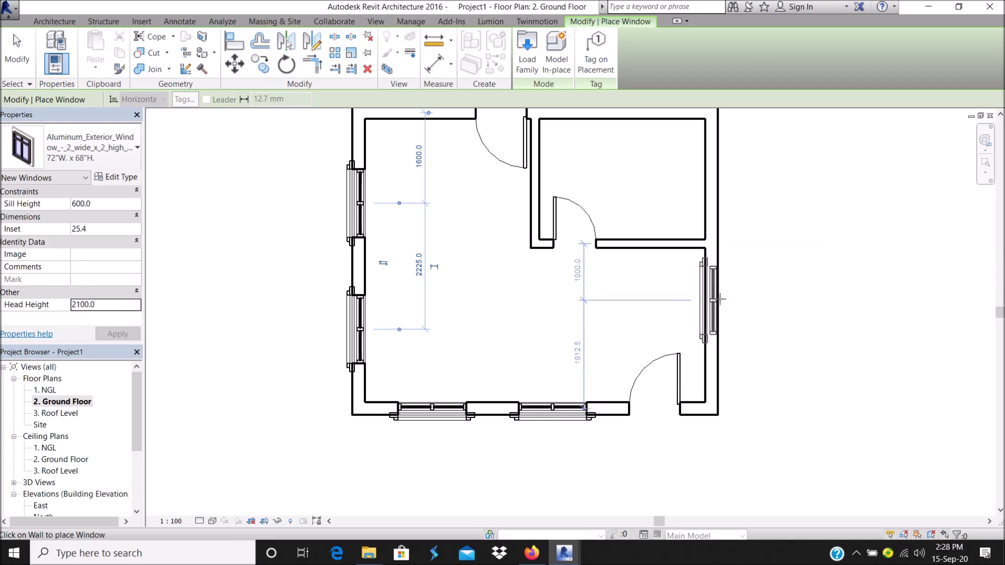
{"action": "left_click", "coordinate": [717, 299]}
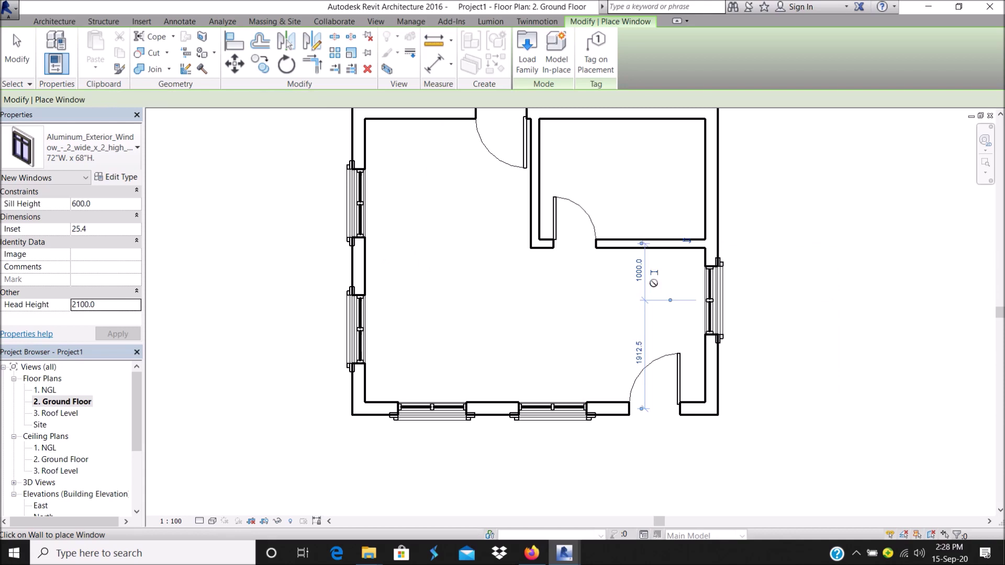
Try a duplicate 600 x 600 window type, discard it after the error, and end window placement.
{"action": "left_click", "coordinate": [115, 177]}
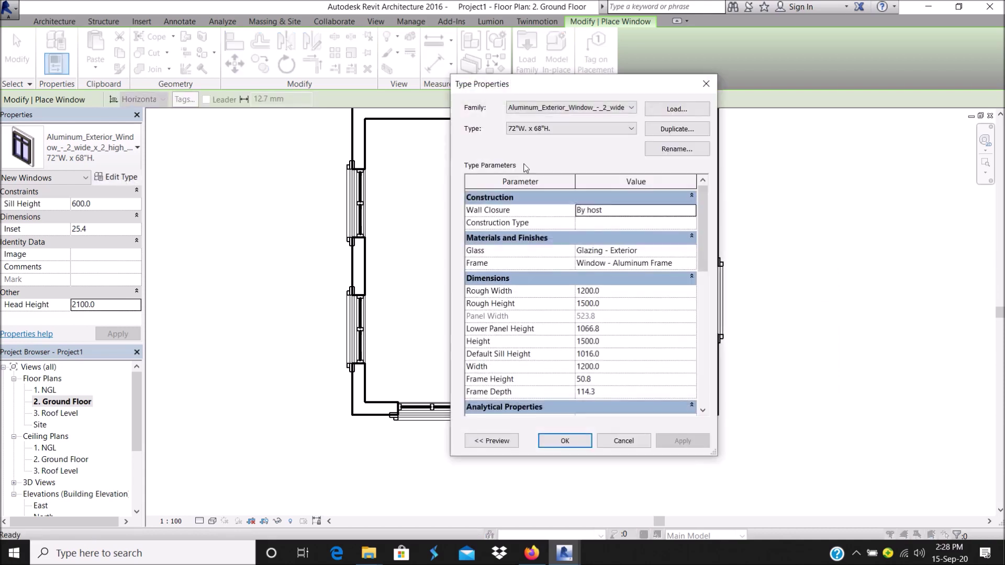
{"action": "left_click", "coordinate": [690, 133]}
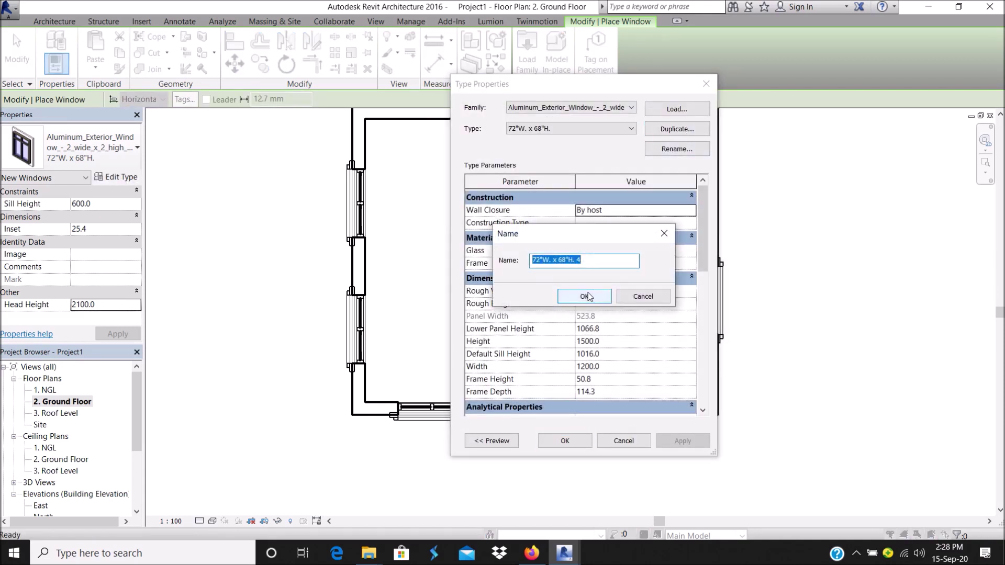
{"action": "left_click", "coordinate": [588, 297]}
{"action": "left_click", "coordinate": [630, 368]}
{"action": "type", "text": "600"}
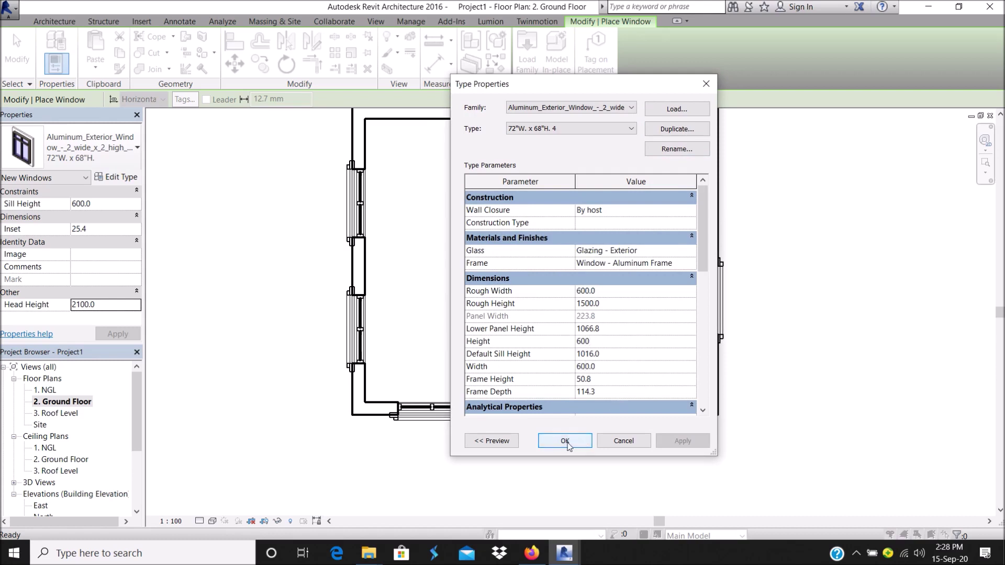
{"action": "left_click", "coordinate": [565, 441]}
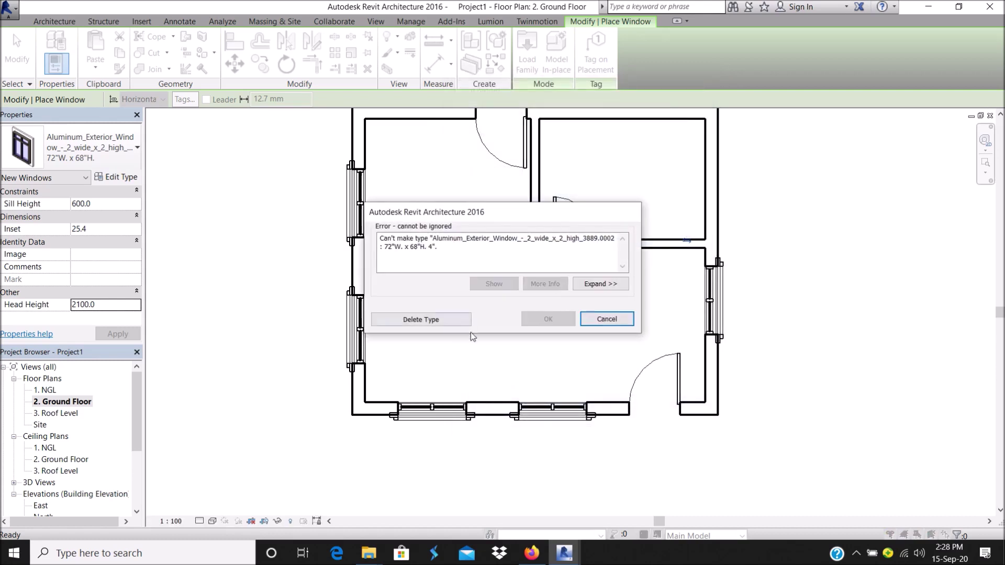
{"action": "left_click", "coordinate": [445, 322]}
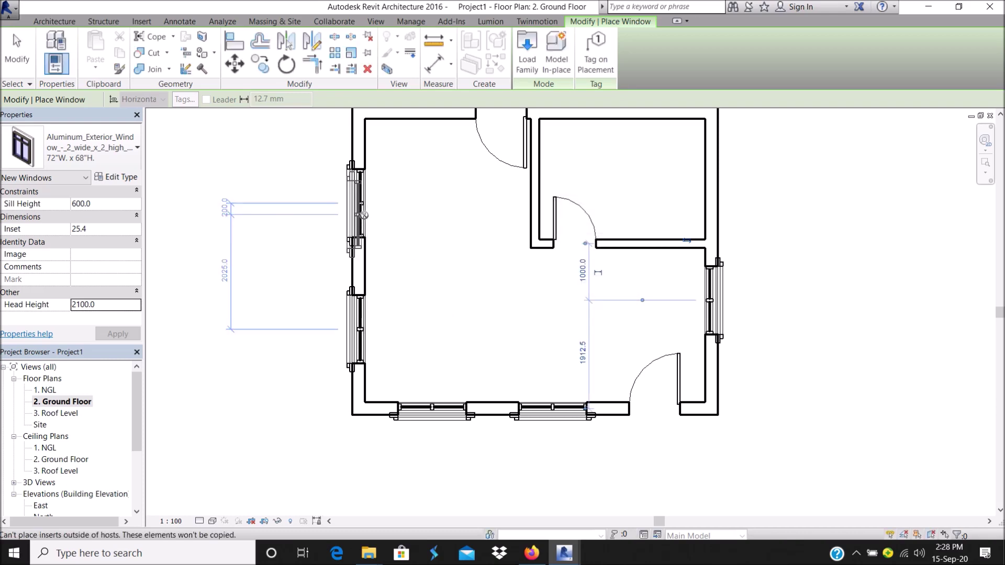
{"action": "left_click", "coordinate": [118, 177]}
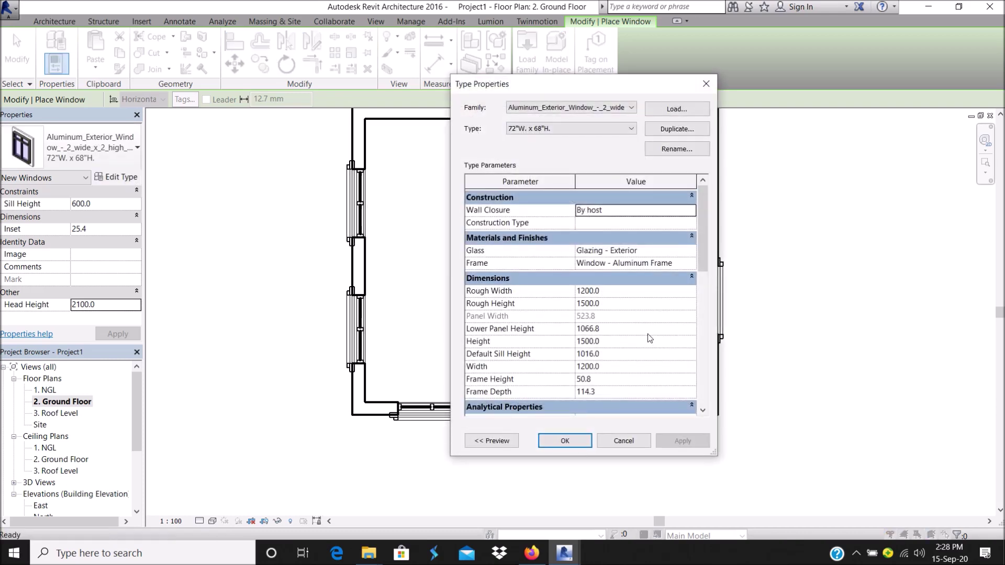
{"action": "key", "text": "Escape"}
{"action": "key", "text": "Escape"}
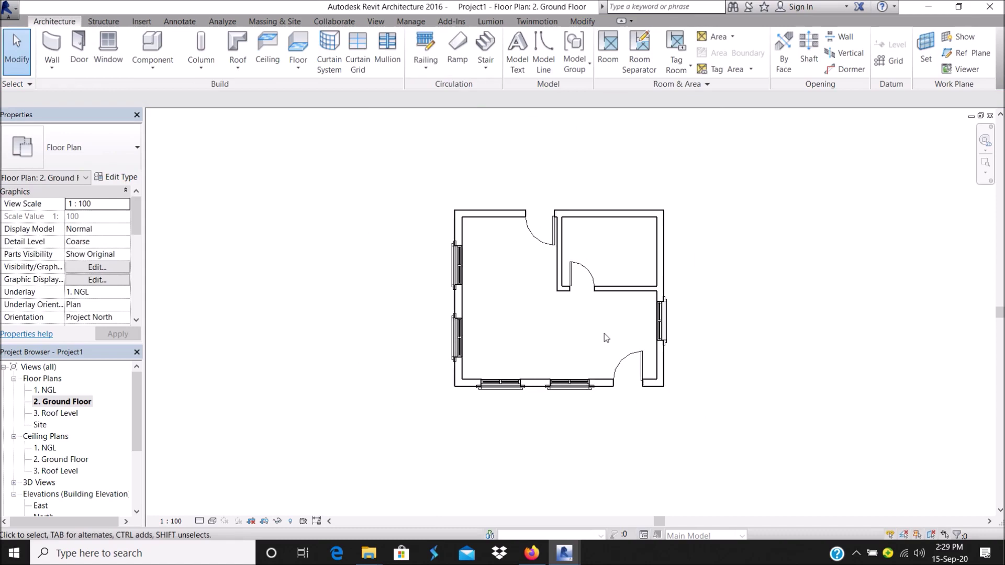
Restart window placement and browse the library's window family folders via Load Family.
{"action": "scroll", "coordinate": [604, 334], "scroll_direction": "up", "scroll_amount": 2}
{"action": "left_click", "coordinate": [109, 50]}
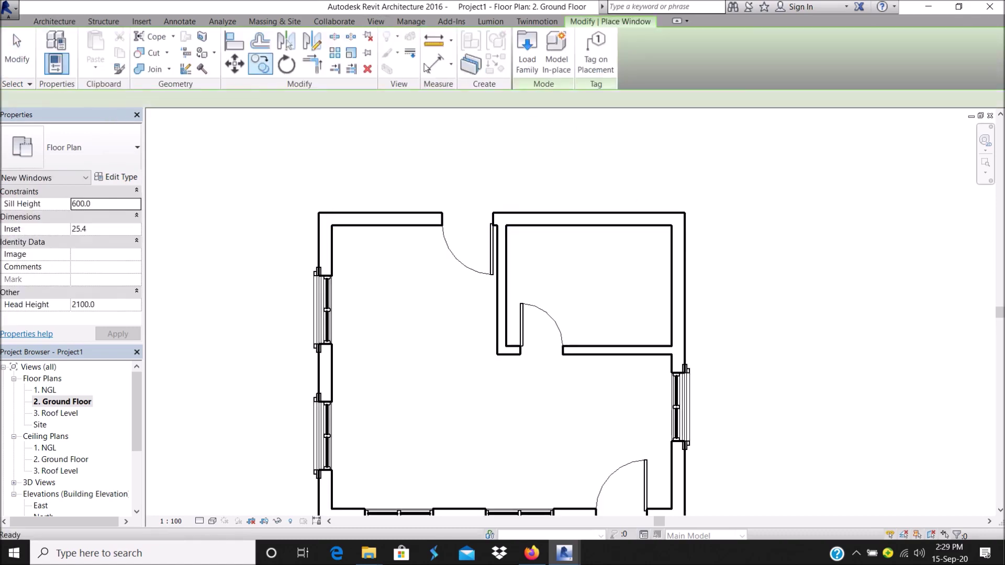
{"action": "left_click", "coordinate": [528, 58]}
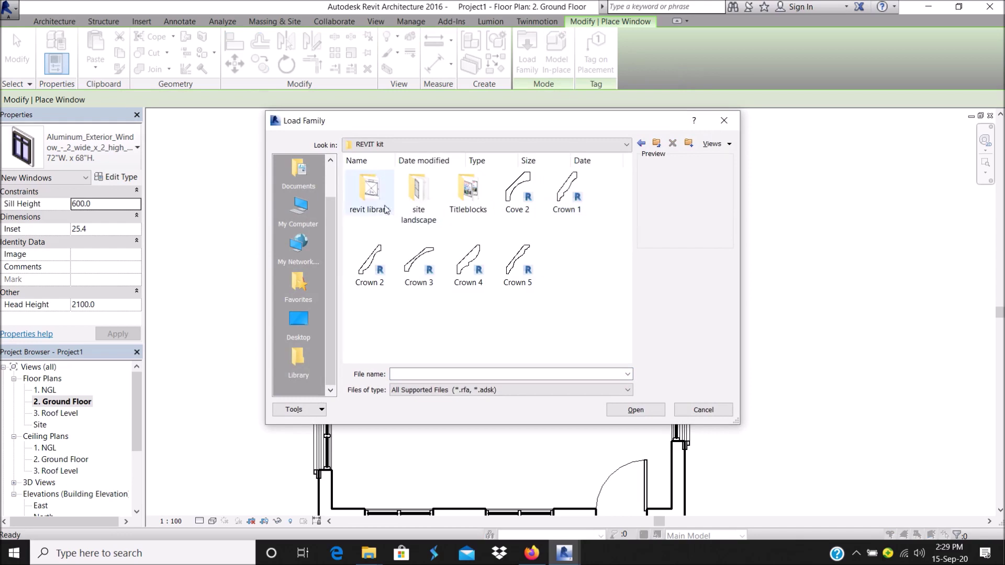
{"action": "double_click", "coordinate": [367, 191]}
{"action": "scroll", "coordinate": [512, 295], "scroll_direction": "down", "scroll_amount": 5}
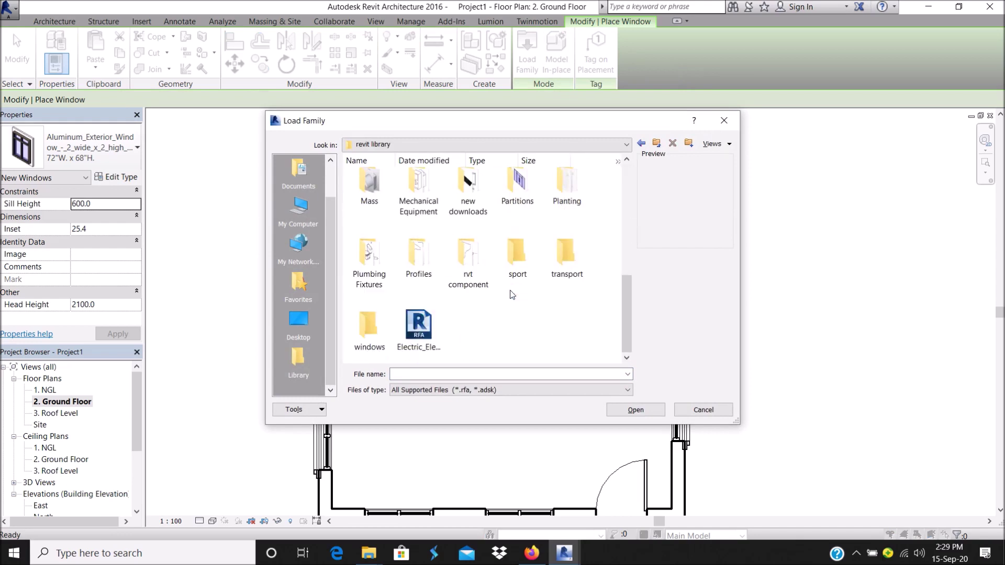
{"action": "double_click", "coordinate": [368, 327]}
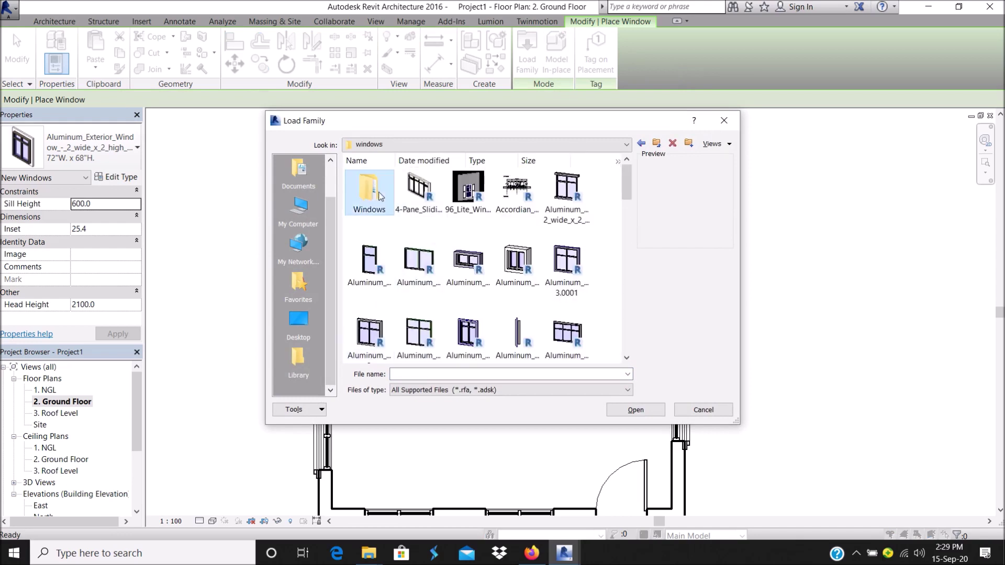
{"action": "left_click", "coordinate": [469, 262]}
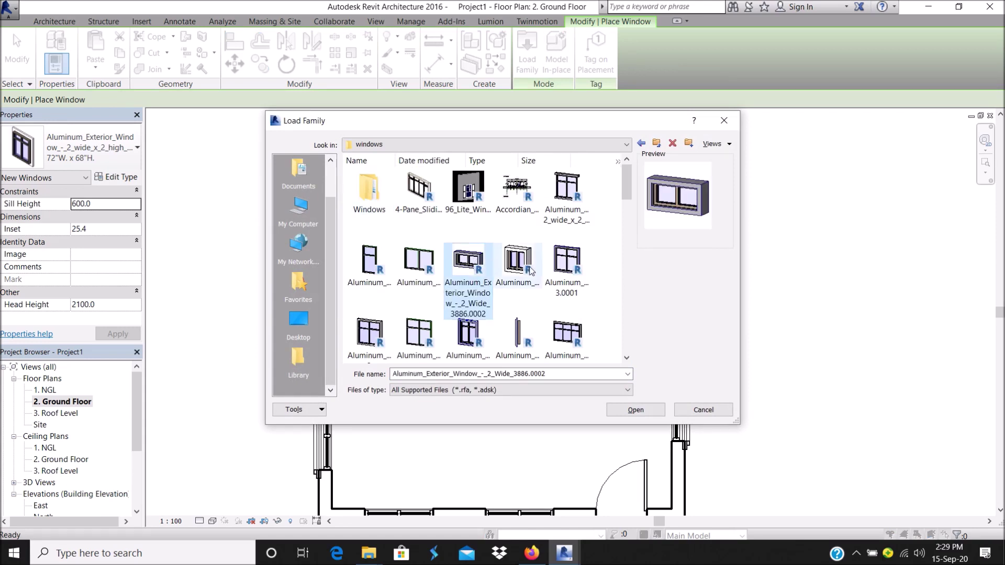
{"action": "scroll", "coordinate": [523, 295], "scroll_direction": "down", "scroll_amount": 3}
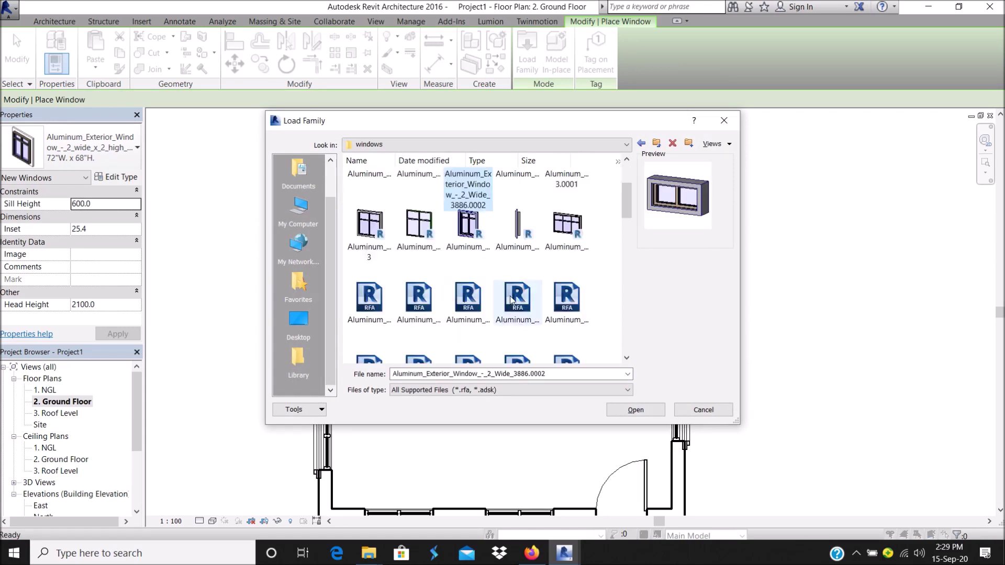
Load Casement - Cottage-Double (UK) from Generic\Components\Windows\Casement with its 1200 x 750mm Deep type.
{"action": "left_click", "coordinate": [642, 146]}
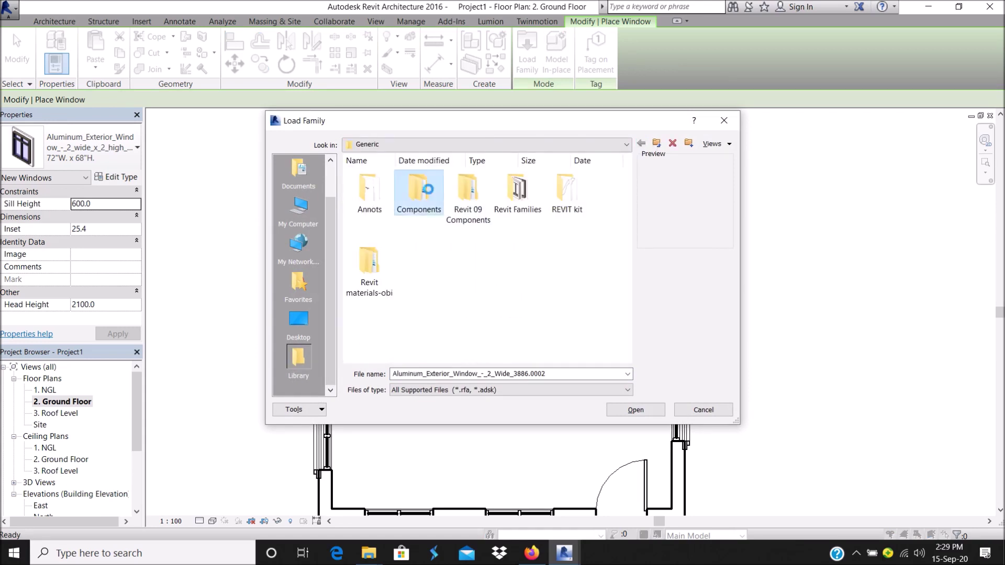
{"action": "double_click", "coordinate": [419, 192]}
{"action": "double_click", "coordinate": [369, 338]}
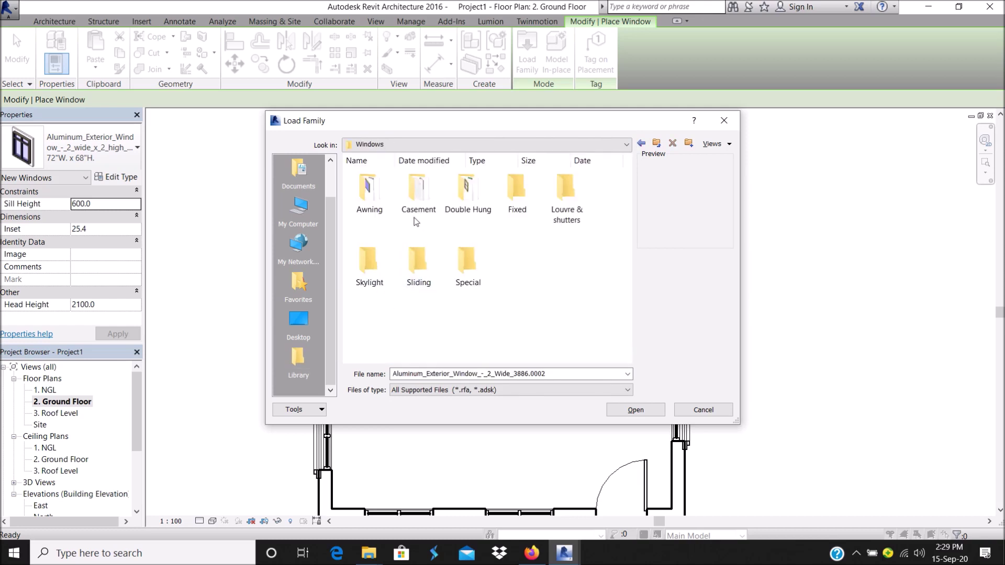
{"action": "double_click", "coordinate": [418, 195]}
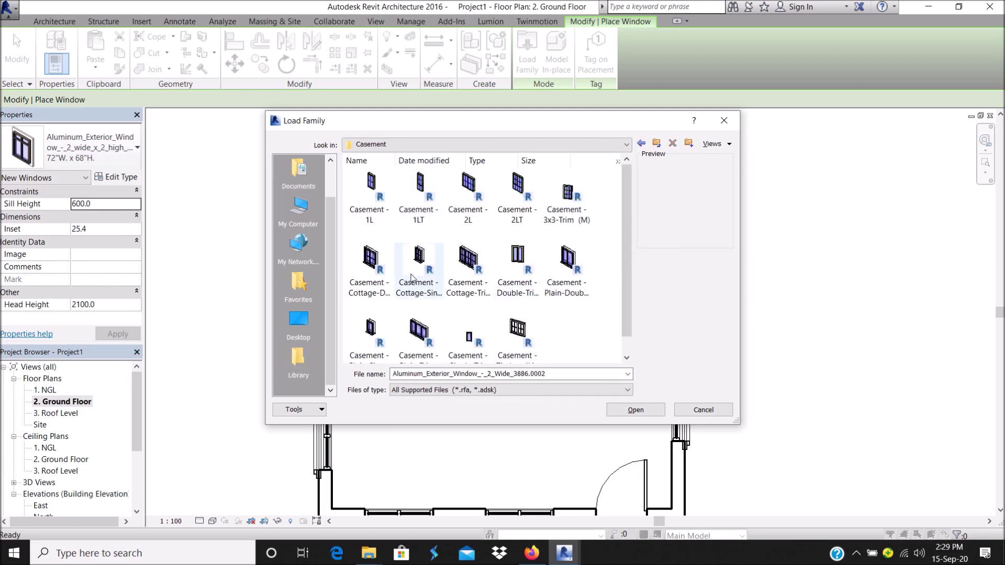
{"action": "left_click", "coordinate": [368, 264]}
{"action": "double_click", "coordinate": [365, 268]}
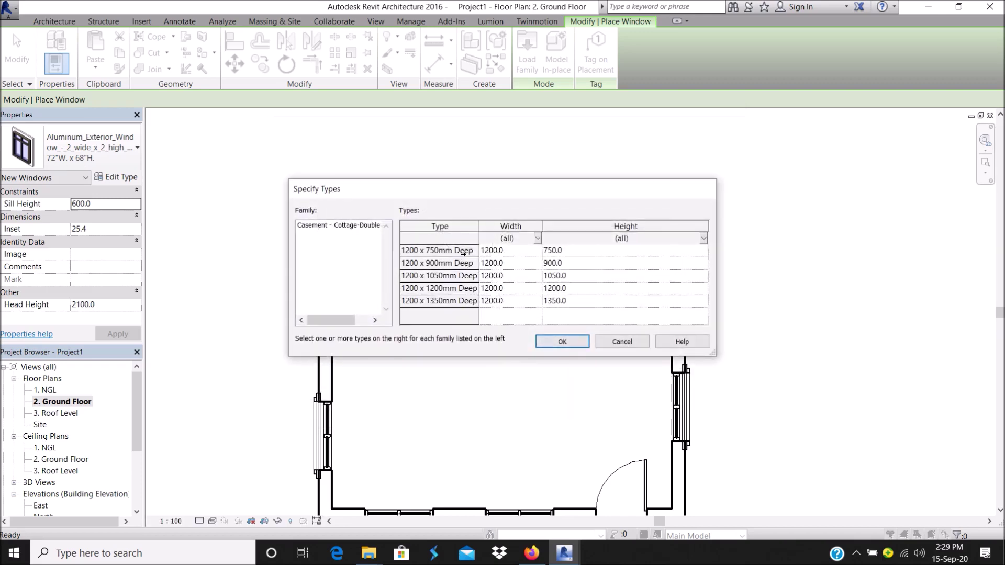
{"action": "left_click", "coordinate": [463, 254]}
{"action": "left_click", "coordinate": [562, 342]}
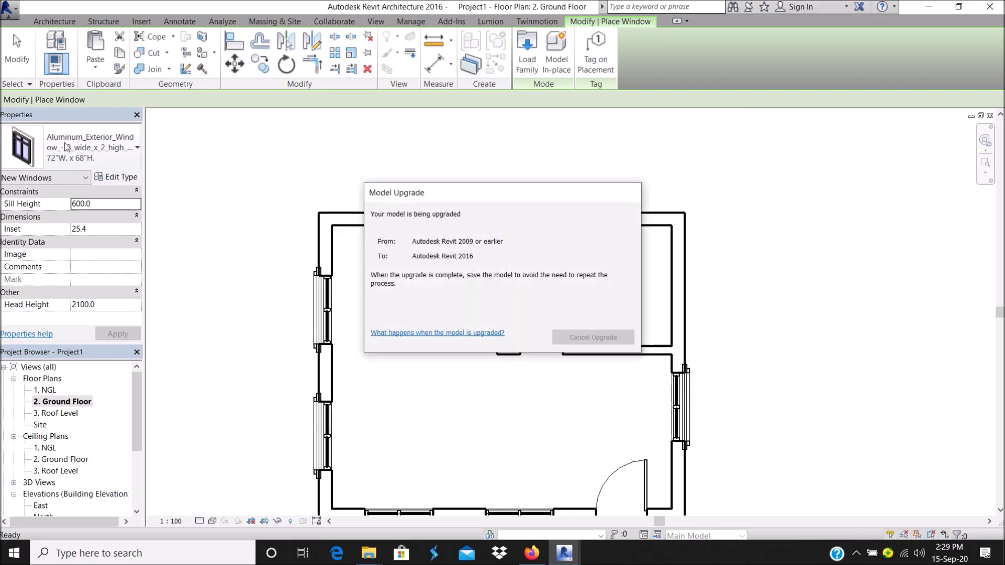
{"action": "left_click", "coordinate": [126, 180]}
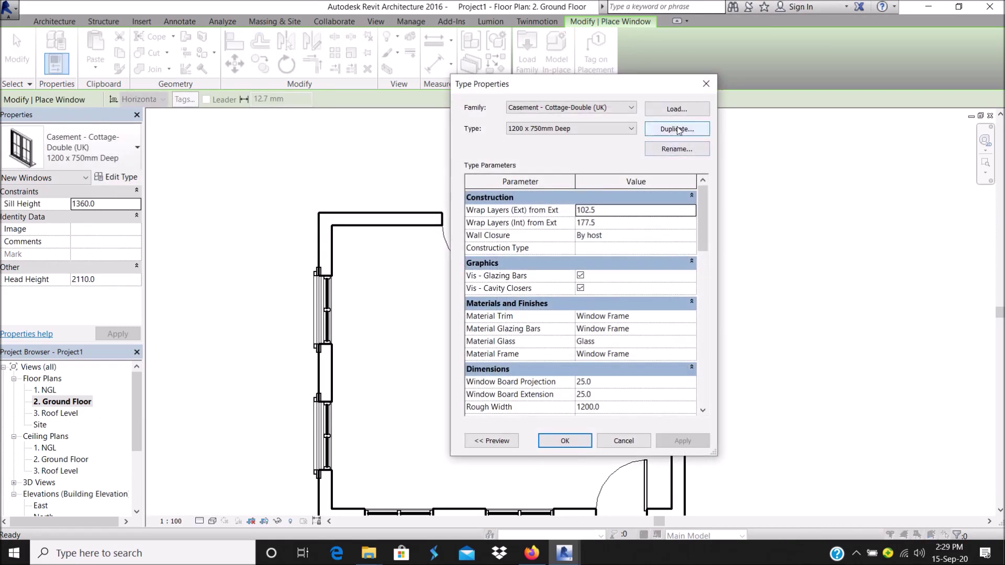
Resize the 1200 x 750mm Deep casement type to 600 mm wide by 600 mm high.
{"action": "scroll", "coordinate": [622, 316], "scroll_direction": "down", "scroll_amount": 3}
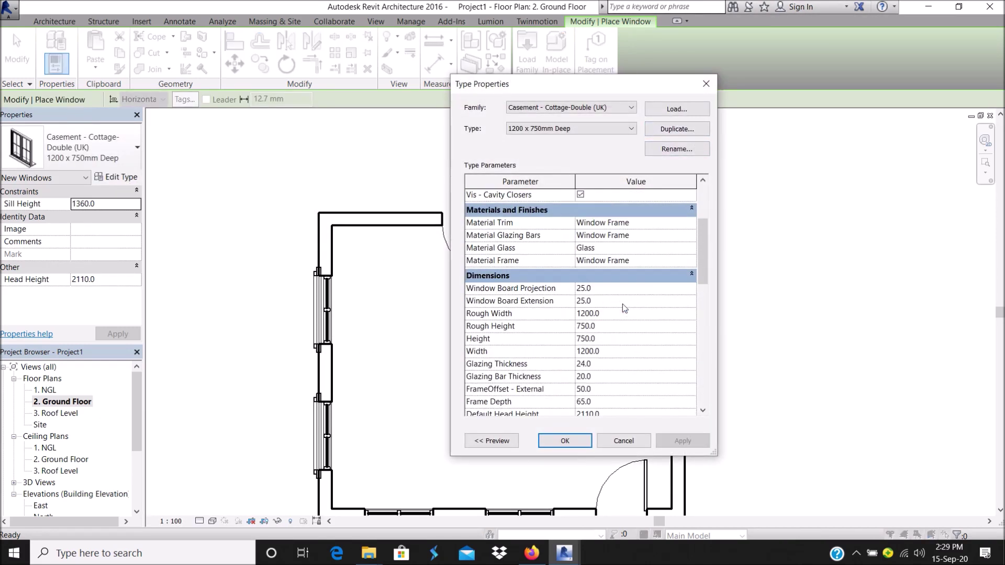
{"action": "left_click", "coordinate": [632, 352]}
{"action": "type", "text": "20"}
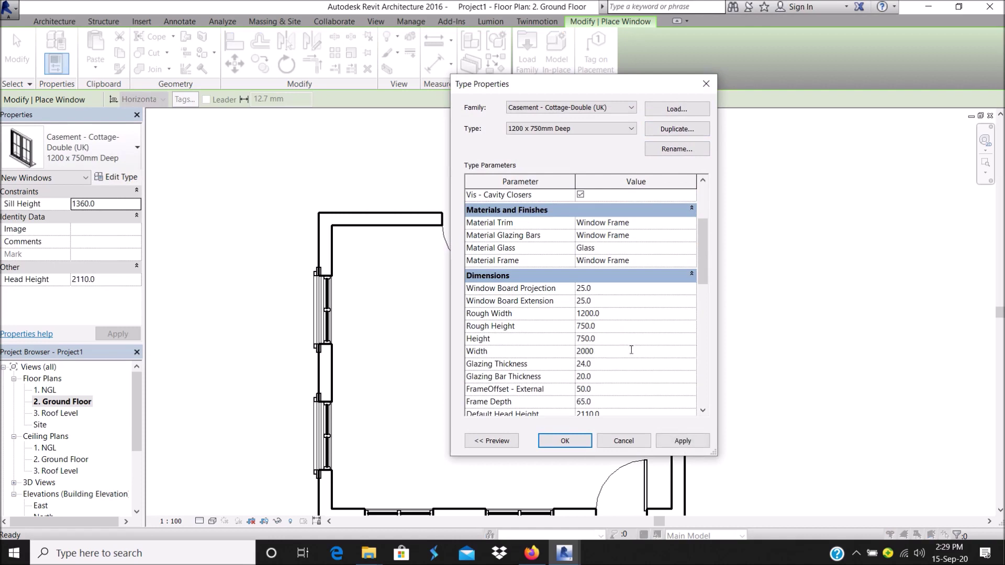
{"action": "scroll", "coordinate": [625, 400], "scroll_direction": "down", "scroll_amount": 2}
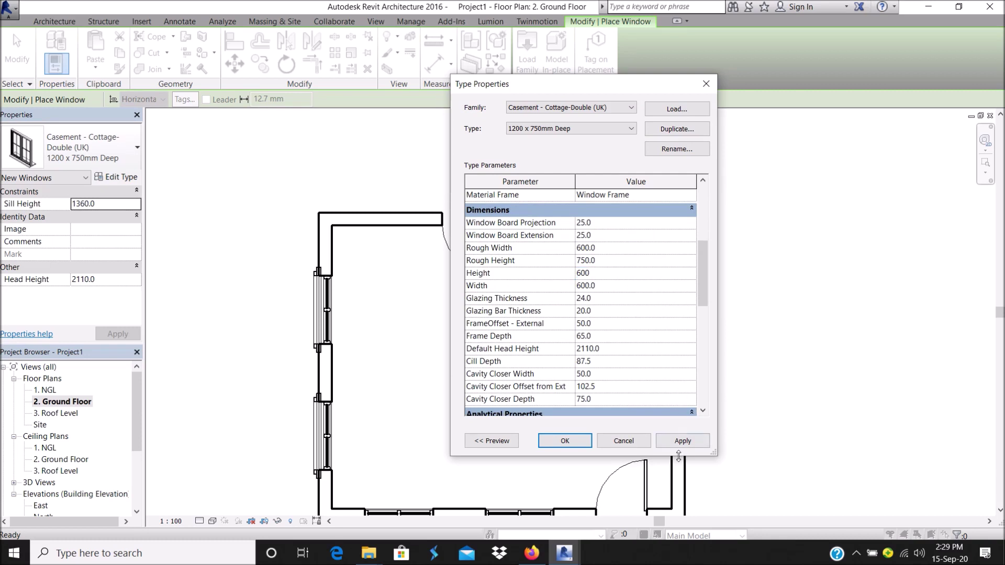
{"action": "left_click", "coordinate": [682, 440]}
{"action": "left_click", "coordinate": [559, 444]}
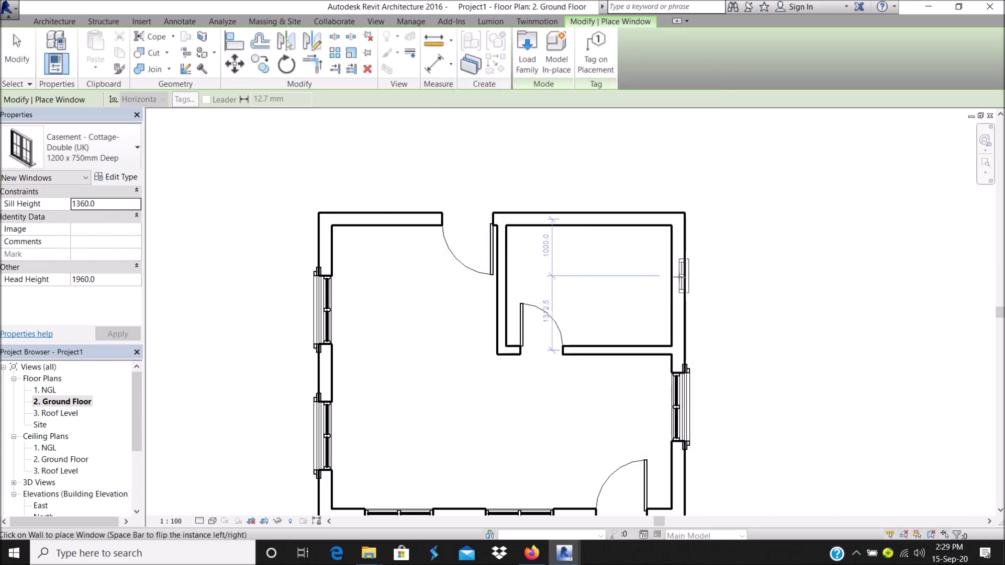
Set head height 2100 and place one casement window in the right room's top wall.
{"action": "left_click", "coordinate": [119, 281]}
{"action": "type", "text": "10"}
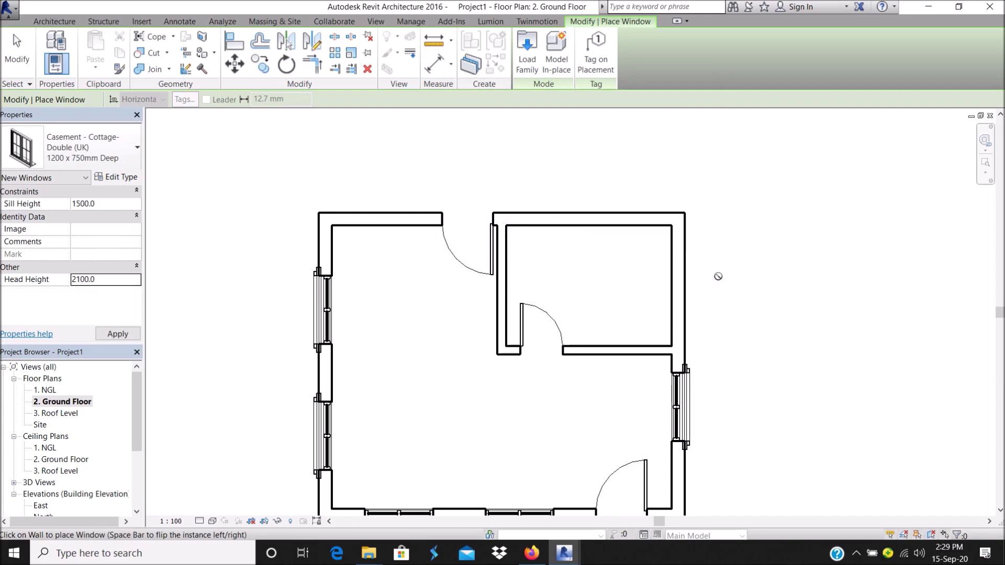
{"action": "type", "text": "00.0"}
{"action": "key", "text": "Return"}
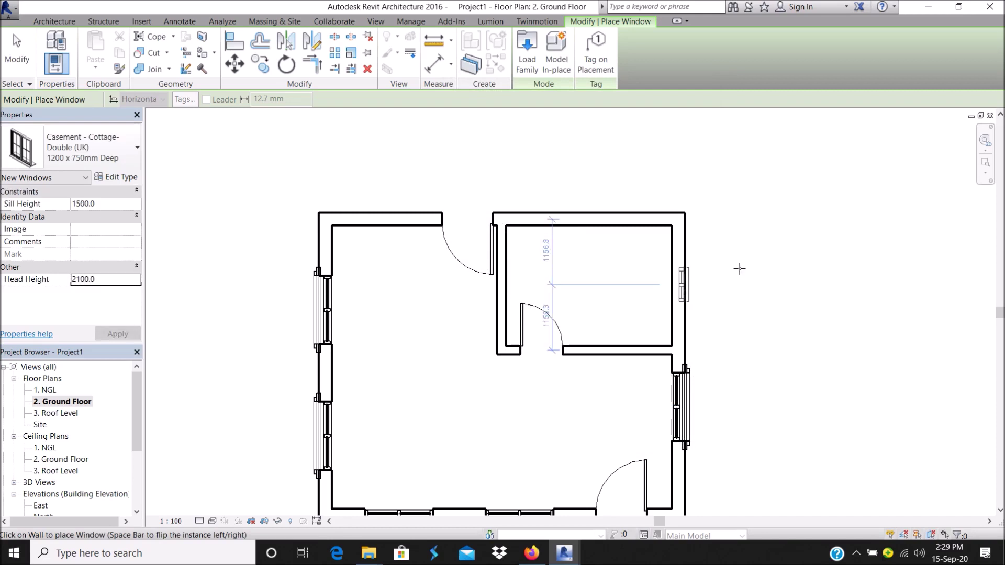
{"action": "left_click", "coordinate": [589, 218]}
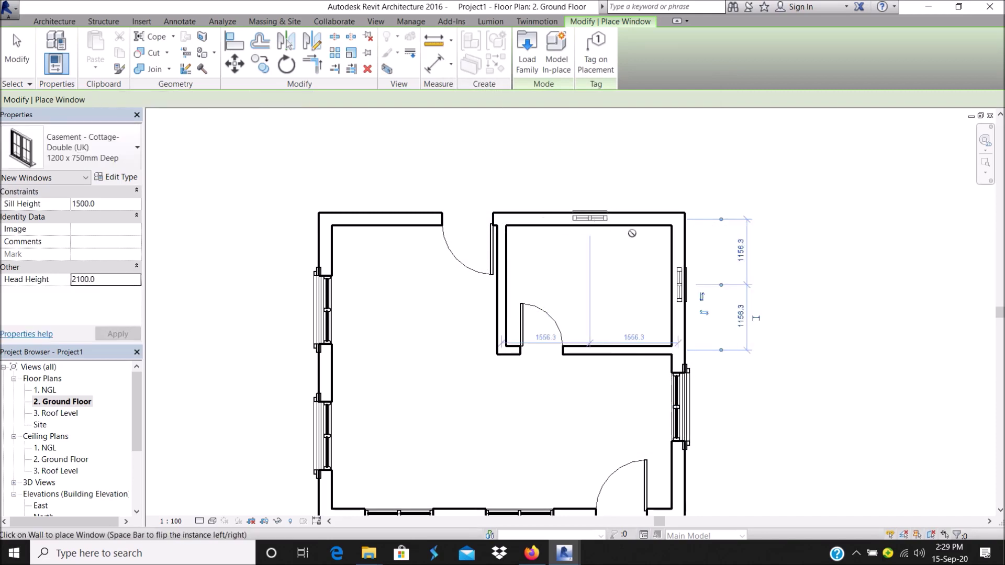
{"action": "scroll", "coordinate": [633, 235], "scroll_direction": "down", "scroll_amount": 3}
{"action": "key", "text": "Escape"}
{"action": "scroll", "coordinate": [642, 215], "scroll_direction": "up", "scroll_amount": 3}
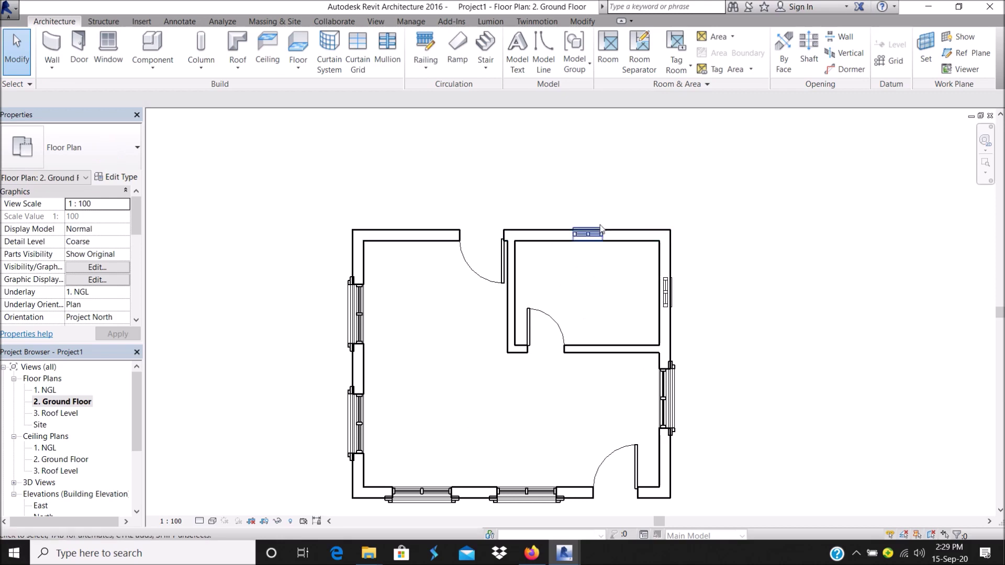
{"action": "scroll", "coordinate": [450, 196], "scroll_direction": "down", "scroll_amount": 2}
{"action": "scroll", "coordinate": [450, 239], "scroll_direction": "up", "scroll_amount": 2}
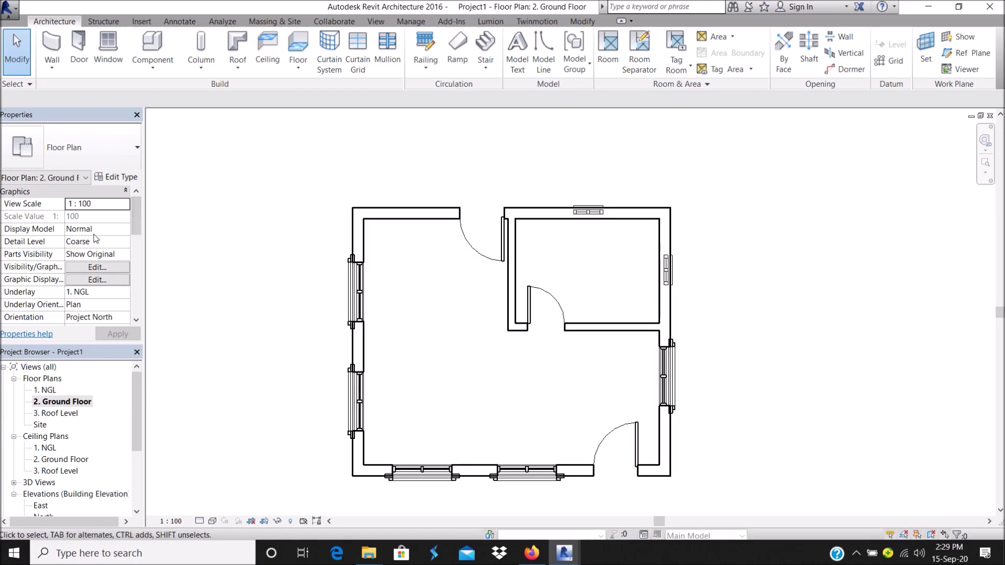
{"action": "scroll", "coordinate": [96, 238], "scroll_direction": "down", "scroll_amount": 2}
{"action": "scroll", "coordinate": [95, 239], "scroll_direction": "down", "scroll_amount": 2}
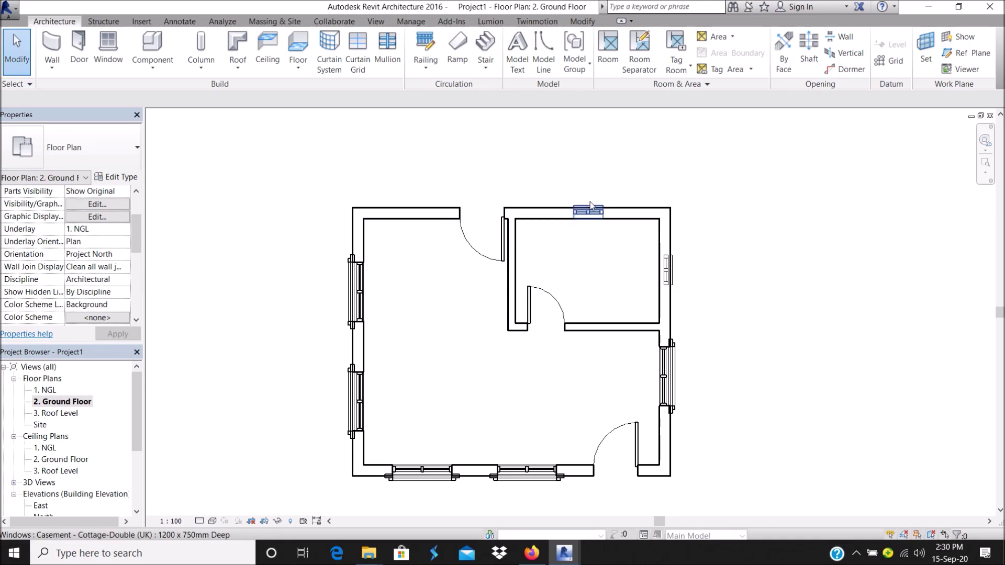
Set the ground floor plan's view range to top offset 2300 and cut plane 2000.
{"action": "scroll", "coordinate": [94, 307], "scroll_direction": "down", "scroll_amount": 3}
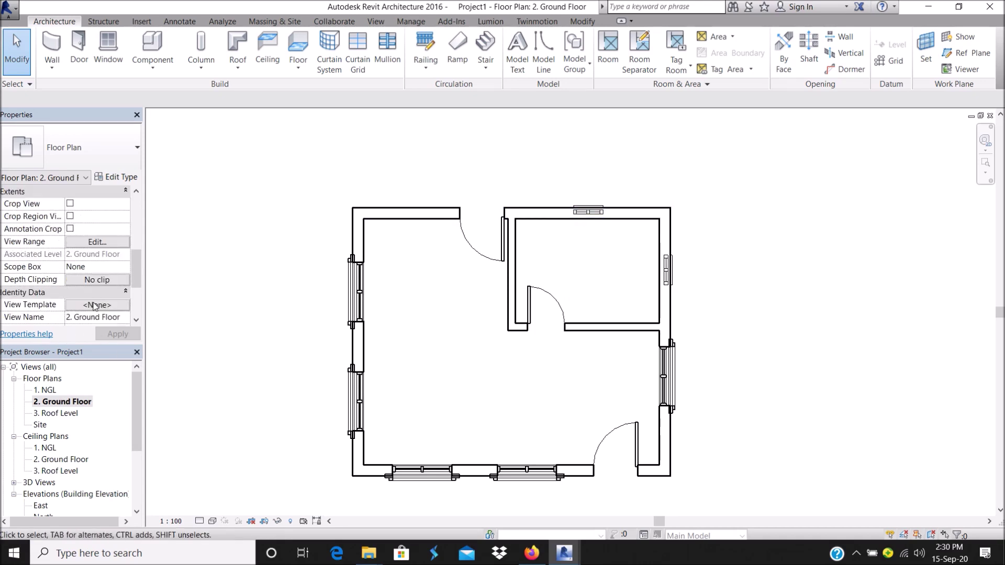
{"action": "left_click", "coordinate": [95, 244]}
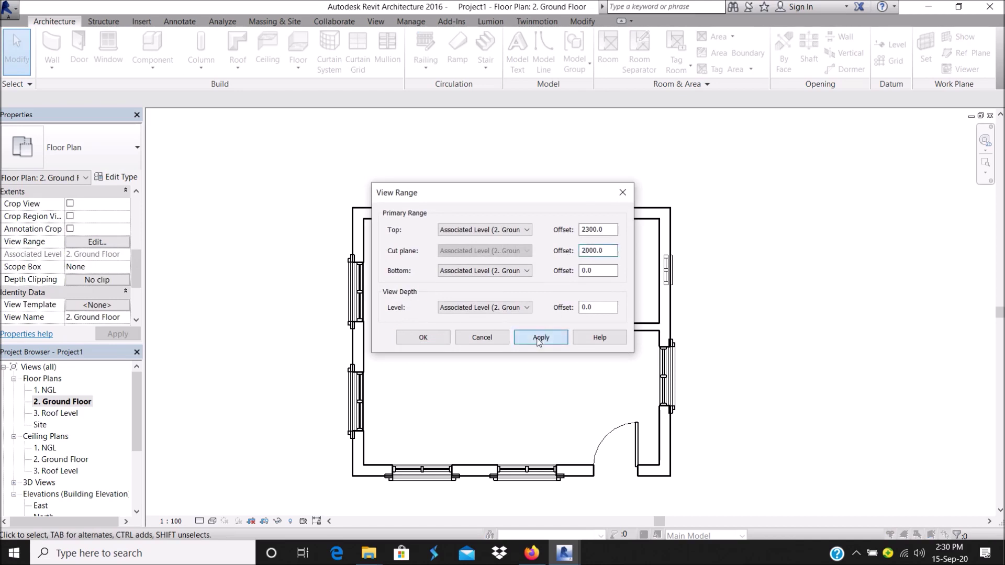
{"action": "left_click", "coordinate": [423, 337]}
{"action": "scroll", "coordinate": [613, 206], "scroll_direction": "down", "scroll_amount": 5}
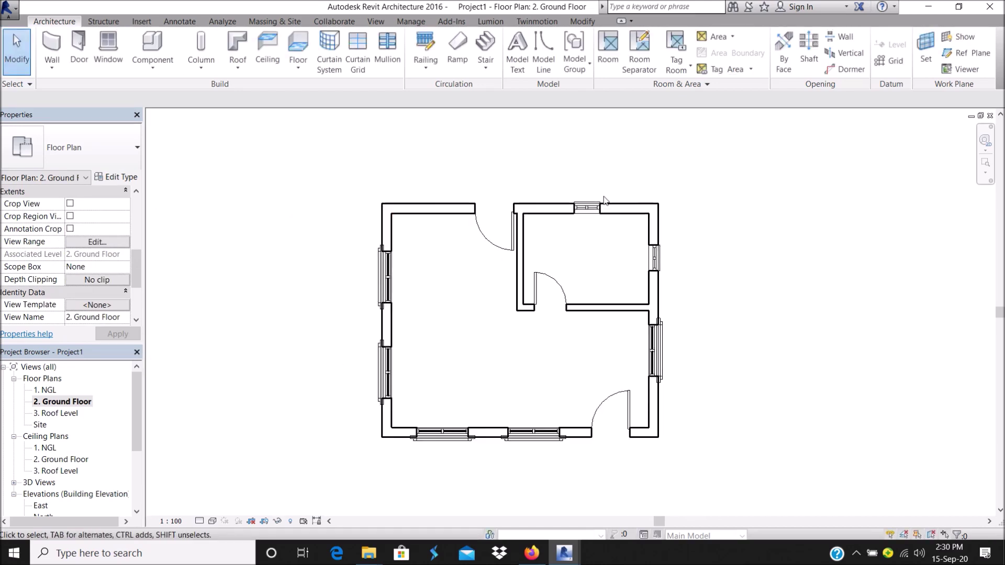
{"action": "scroll", "coordinate": [575, 224], "scroll_direction": "up", "scroll_amount": 2}
{"action": "scroll", "coordinate": [586, 173], "scroll_direction": "up", "scroll_amount": 2}
{"action": "scroll", "coordinate": [583, 173], "scroll_direction": "down", "scroll_amount": 1}
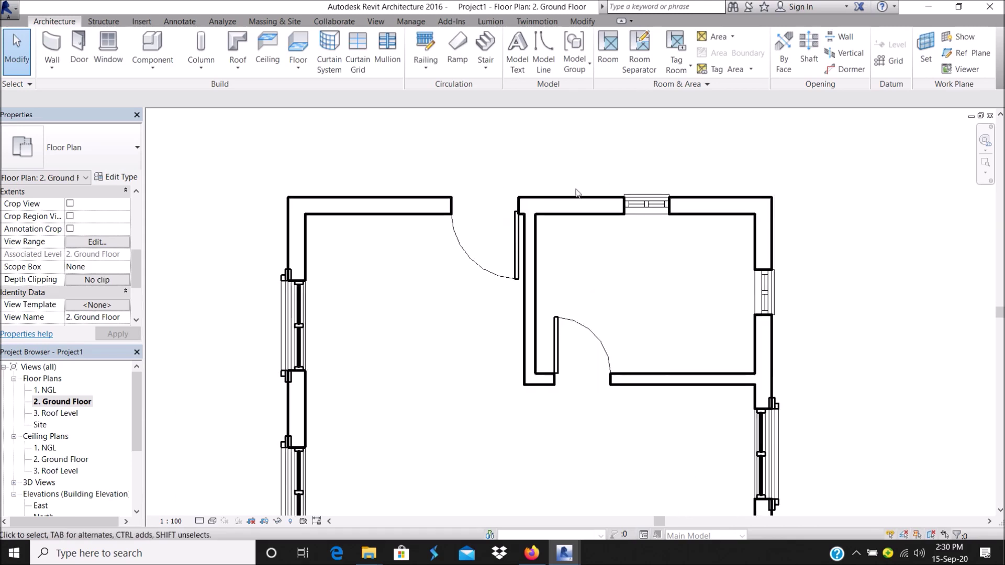
{"action": "scroll", "coordinate": [524, 230], "scroll_direction": "down", "scroll_amount": 2}
{"action": "scroll", "coordinate": [507, 248], "scroll_direction": "up", "scroll_amount": 3}
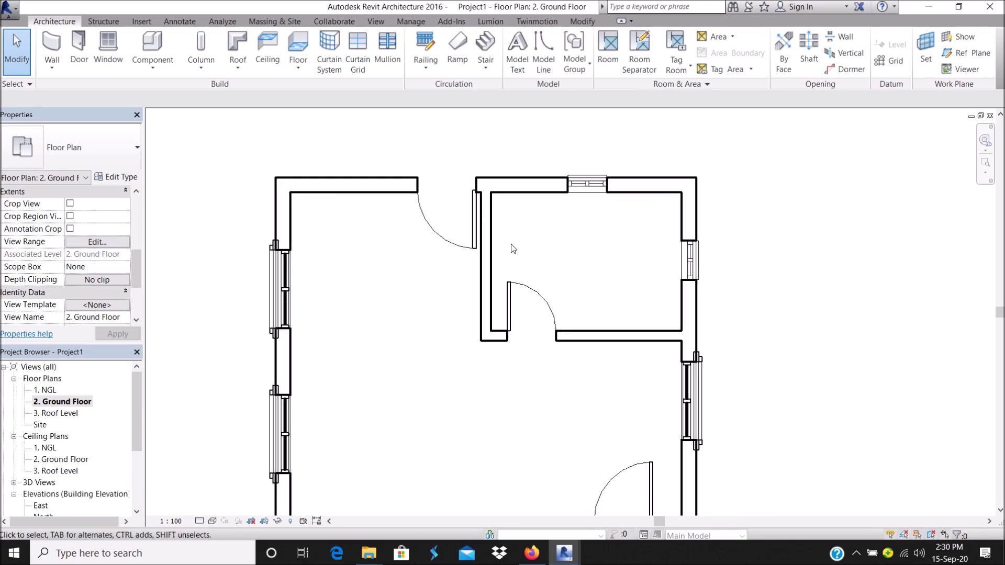
{"action": "scroll", "coordinate": [525, 230], "scroll_direction": "down", "scroll_amount": 2}
{"action": "scroll", "coordinate": [523, 272], "scroll_direction": "up", "scroll_amount": 1}
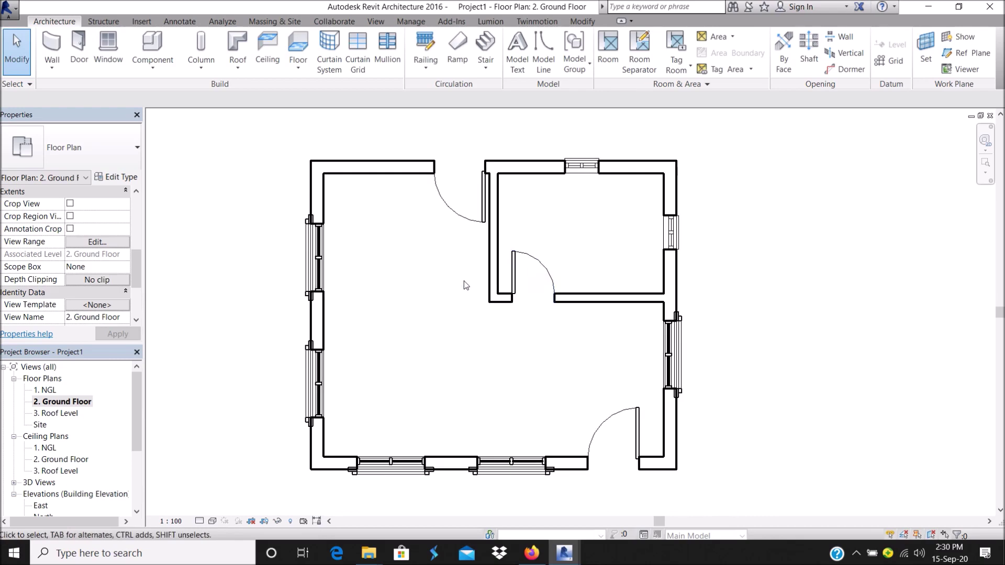
{"action": "right_click", "coordinate": [441, 267]}
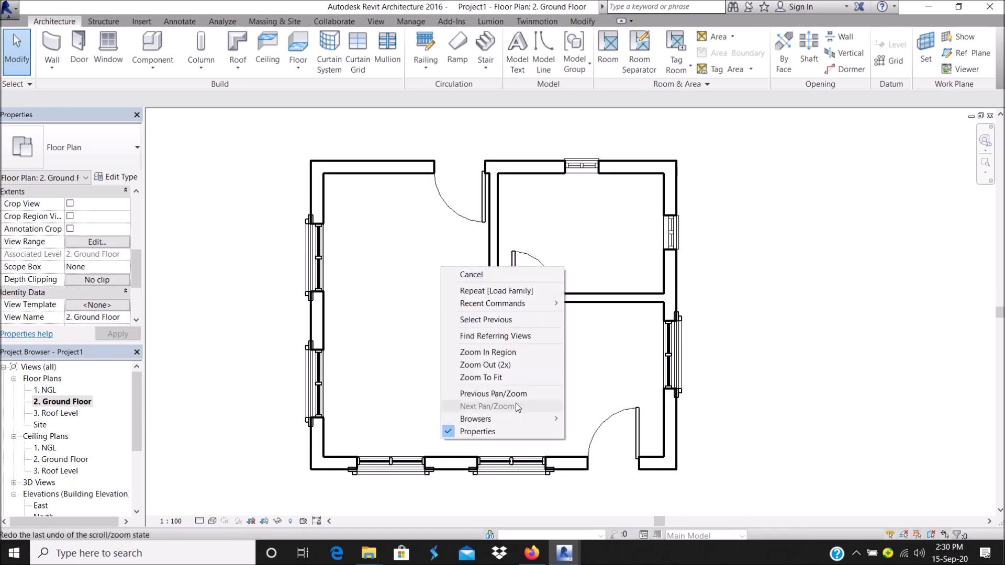
Open Visibility/Graphic Overrides for the plan and inspect line overrides for the Walls category.
{"action": "key", "text": "Escape"}
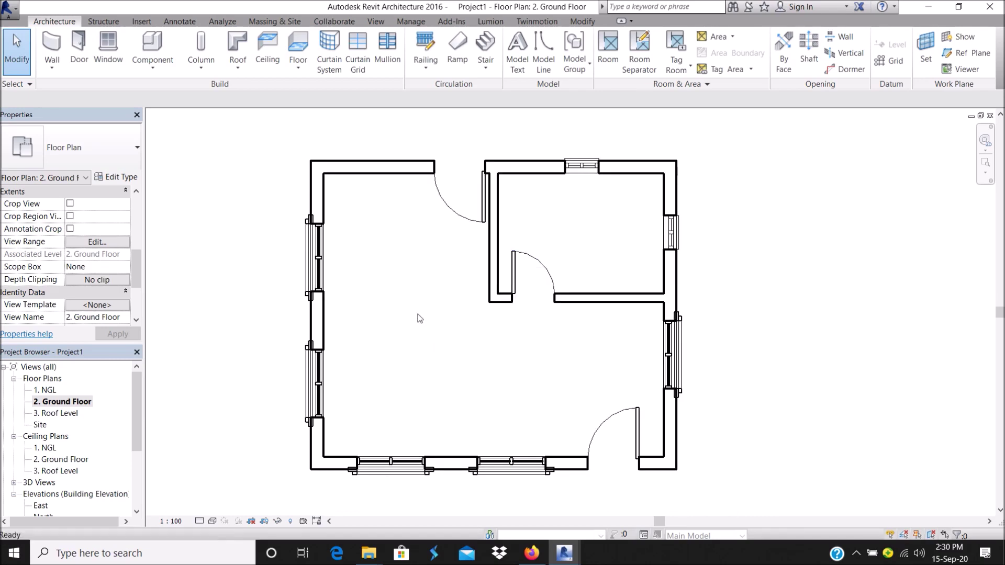
{"action": "key", "text": "v"}
{"action": "key", "text": "v"}
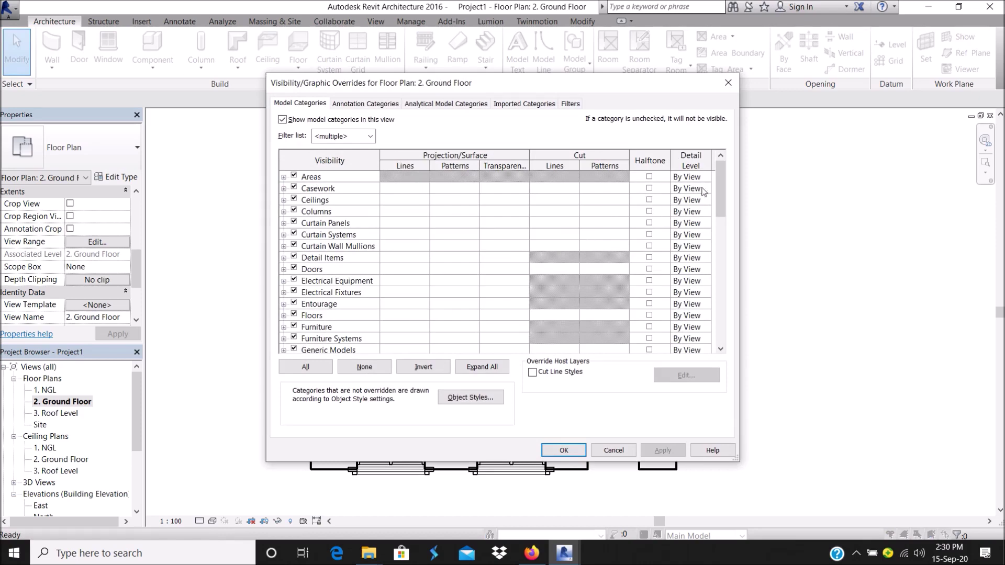
{"action": "left_click_drag", "start_coordinate": [719, 179], "coordinate": [721, 320]}
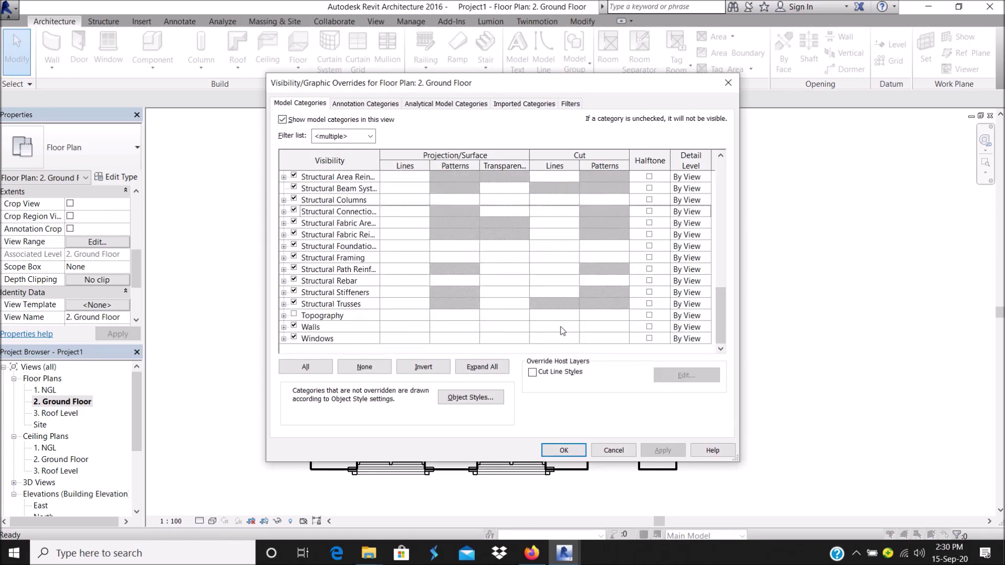
{"action": "left_click", "coordinate": [563, 330]}
{"action": "left_click", "coordinate": [562, 328]}
{"action": "left_click", "coordinate": [576, 250]}
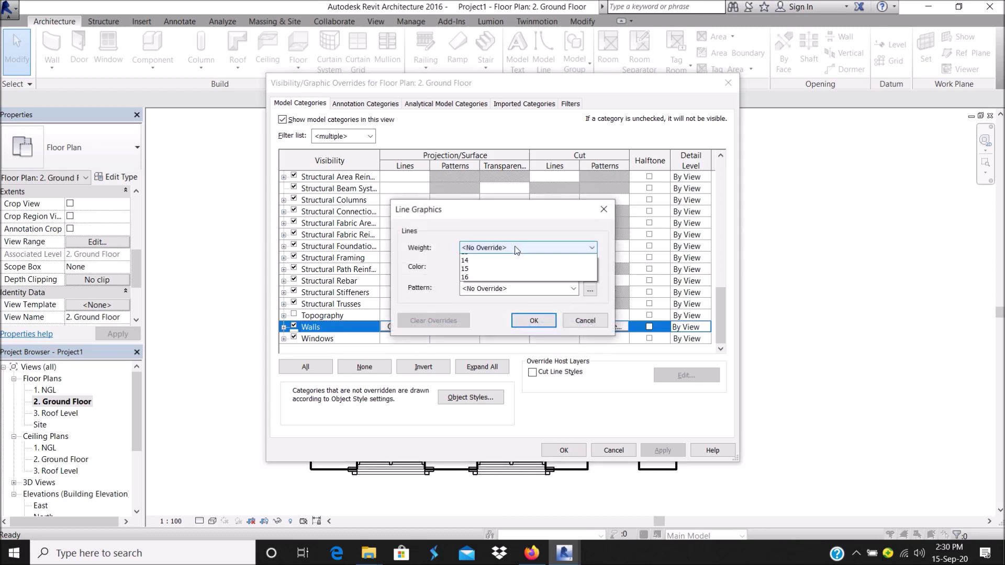
{"action": "key", "text": "Escape"}
{"action": "key", "text": "Escape"}
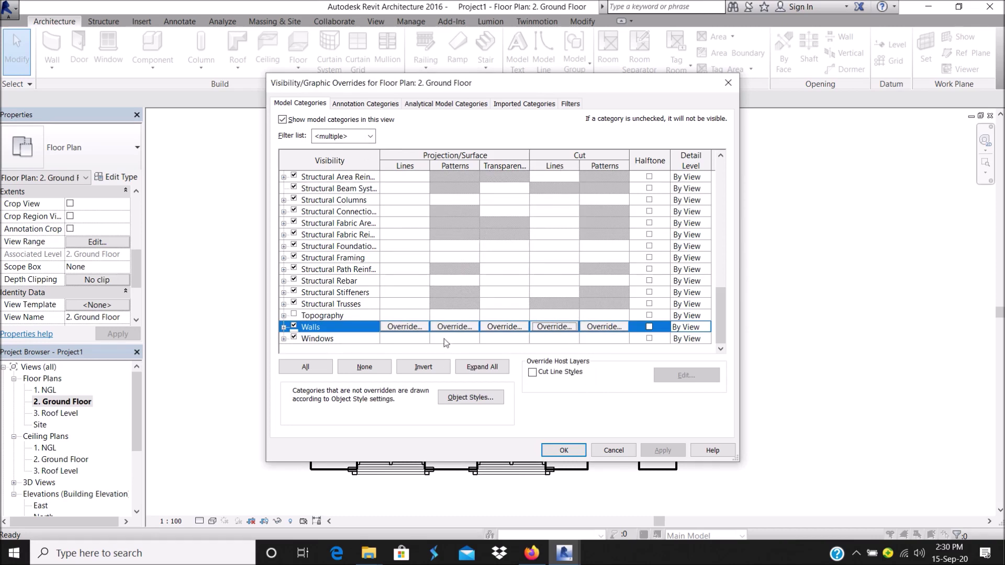
Override the Walls cut line weight to 6 and apply it to the plan.
{"action": "left_click", "coordinate": [564, 328]}
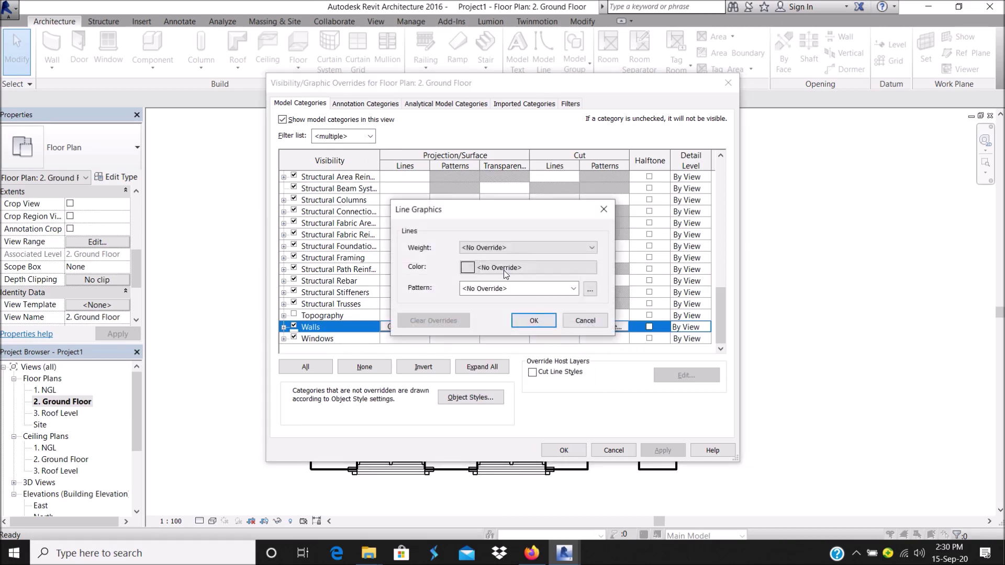
{"action": "left_click", "coordinate": [506, 247]}
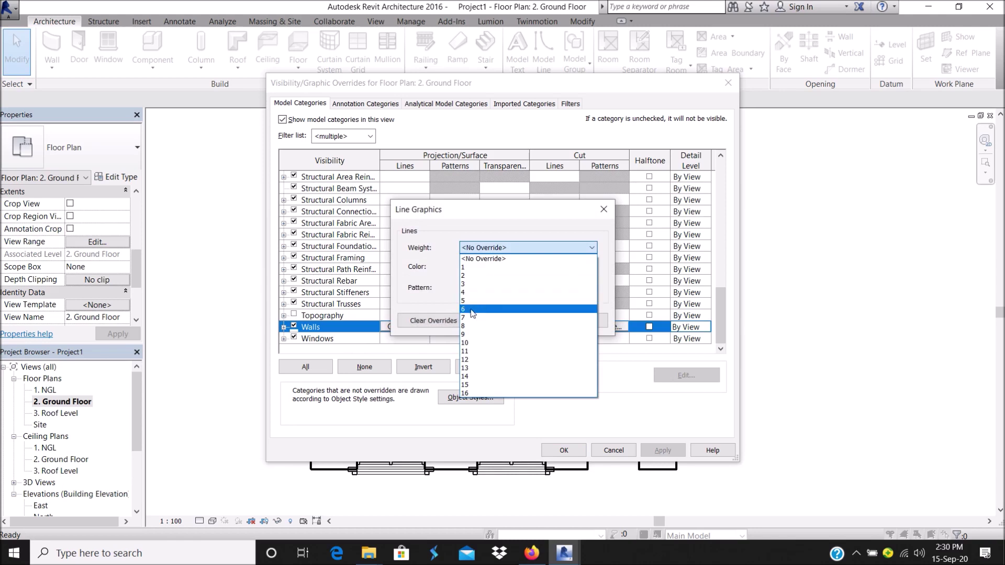
{"action": "left_click", "coordinate": [472, 309]}
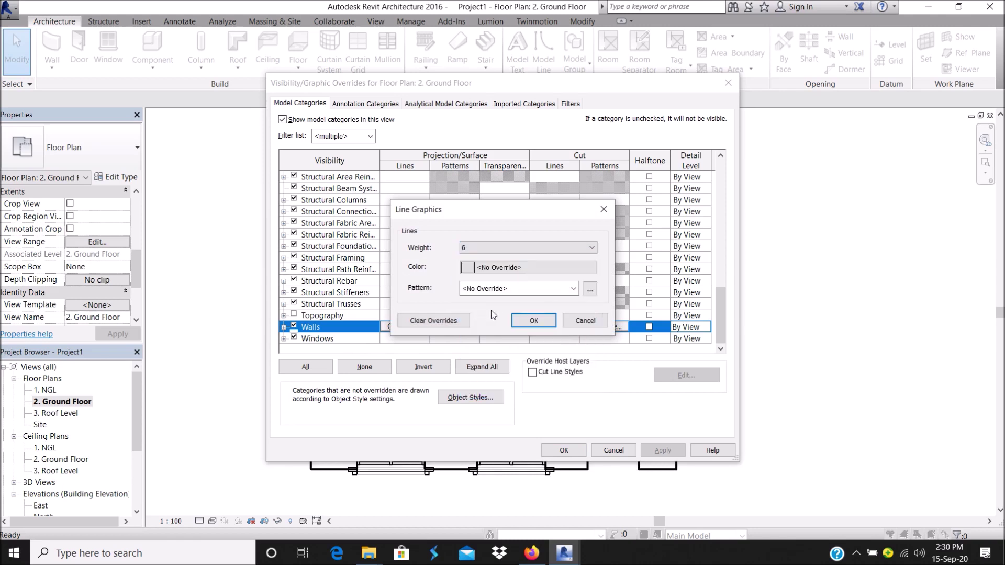
{"action": "left_click", "coordinate": [534, 320]}
{"action": "left_click", "coordinate": [662, 450]}
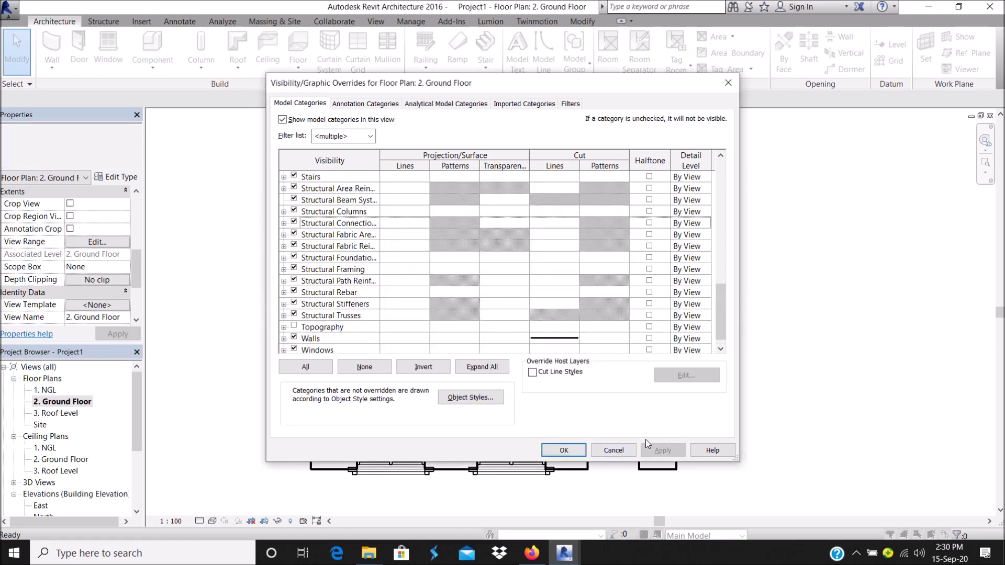
{"action": "left_click", "coordinate": [563, 450]}
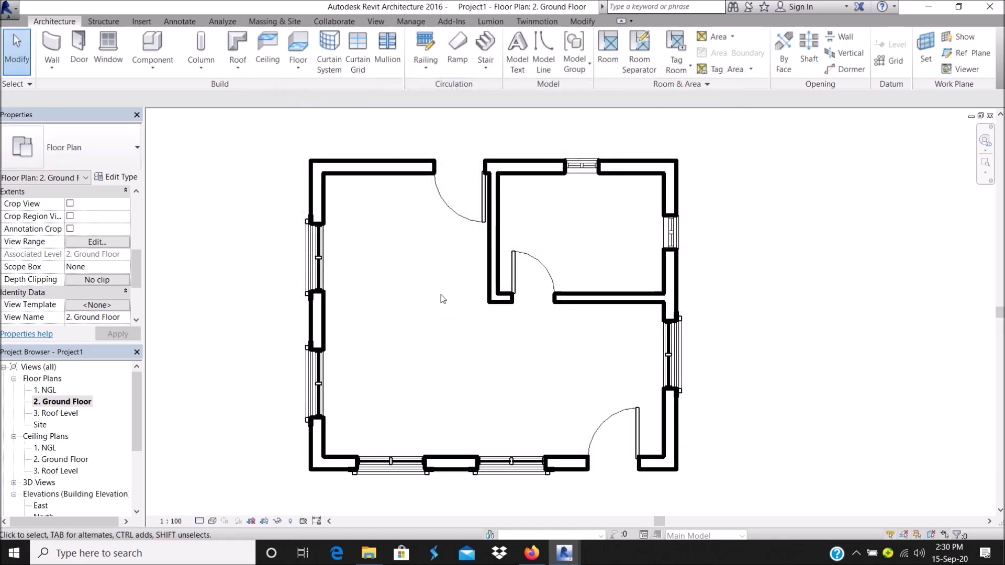
{"action": "scroll", "coordinate": [503, 164], "scroll_direction": "up", "scroll_amount": 2}
{"action": "scroll", "coordinate": [550, 254], "scroll_direction": "down", "scroll_amount": 3}
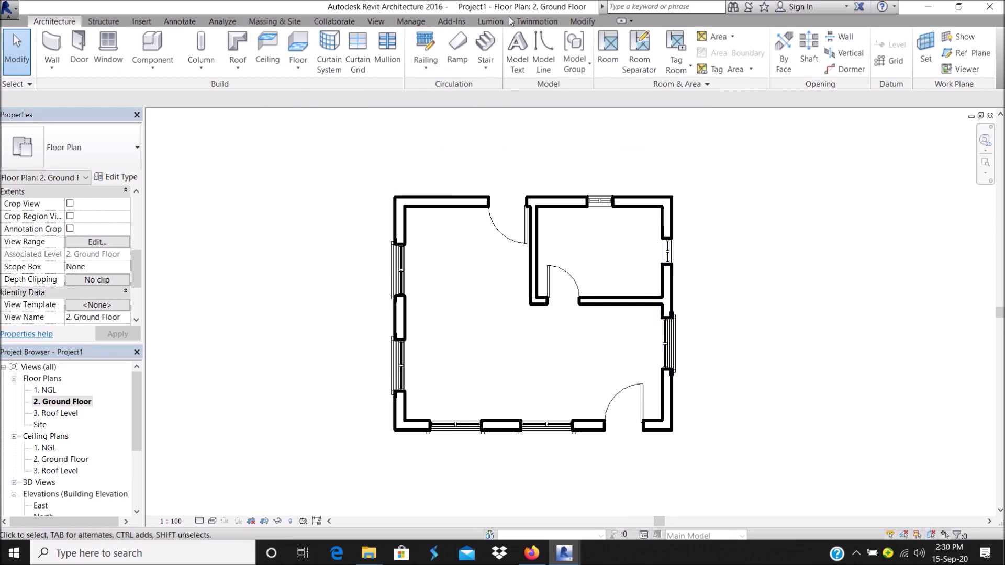
{"action": "left_click", "coordinate": [376, 22]}
{"action": "left_click", "coordinate": [373, 43]}
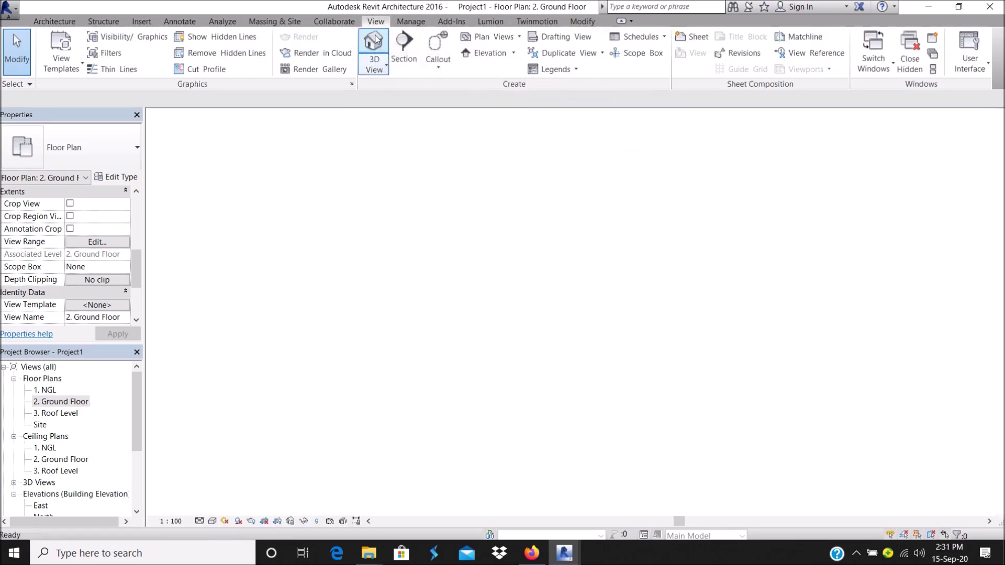
{"action": "scroll", "coordinate": [459, 314], "scroll_direction": "up", "scroll_amount": 2}
{"action": "scroll", "coordinate": [459, 314], "scroll_direction": "up", "scroll_amount": 3}
{"action": "scroll", "coordinate": [459, 313], "scroll_direction": "down", "scroll_amount": 2}
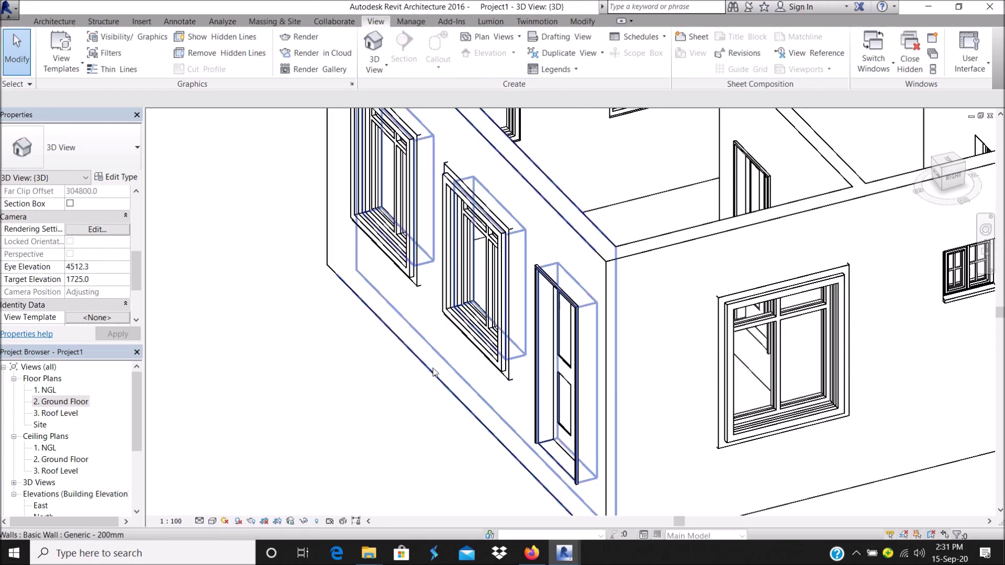
{"action": "scroll", "coordinate": [447, 325], "scroll_direction": "down", "scroll_amount": 3}
{"action": "scroll", "coordinate": [398, 327], "scroll_direction": "down", "scroll_amount": 1}
{"action": "mouse_move", "coordinate": [381, 328]}
{"action": "middle_mouse_down", "text": "shift"}
{"action": "mouse_move", "coordinate": [390, 314]}
{"action": "mouse_move", "coordinate": [410, 321]}
{"action": "middle_mouse_up", "text": "shift"}
{"action": "scroll", "coordinate": [623, 227], "scroll_direction": "up", "scroll_amount": 4}
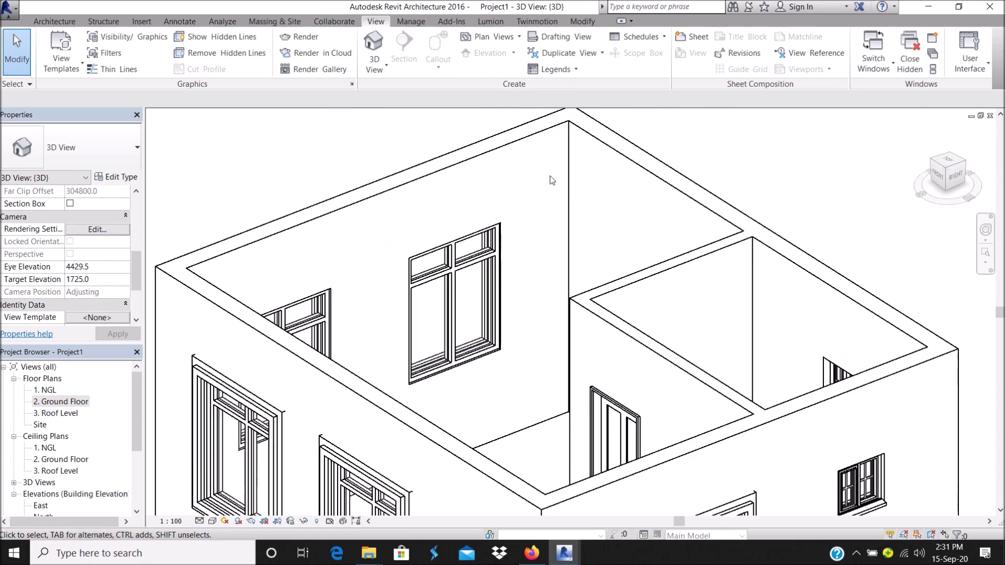
{"action": "scroll", "coordinate": [624, 228], "scroll_direction": "down", "scroll_amount": 4}
{"action": "mouse_move", "coordinate": [624, 229]}
{"action": "middle_mouse_down", "text": "shift"}
{"action": "mouse_move", "coordinate": [714, 268]}
{"action": "mouse_move", "coordinate": [592, 380]}
{"action": "mouse_move", "coordinate": [617, 324]}
{"action": "middle_mouse_up", "text": "shift"}
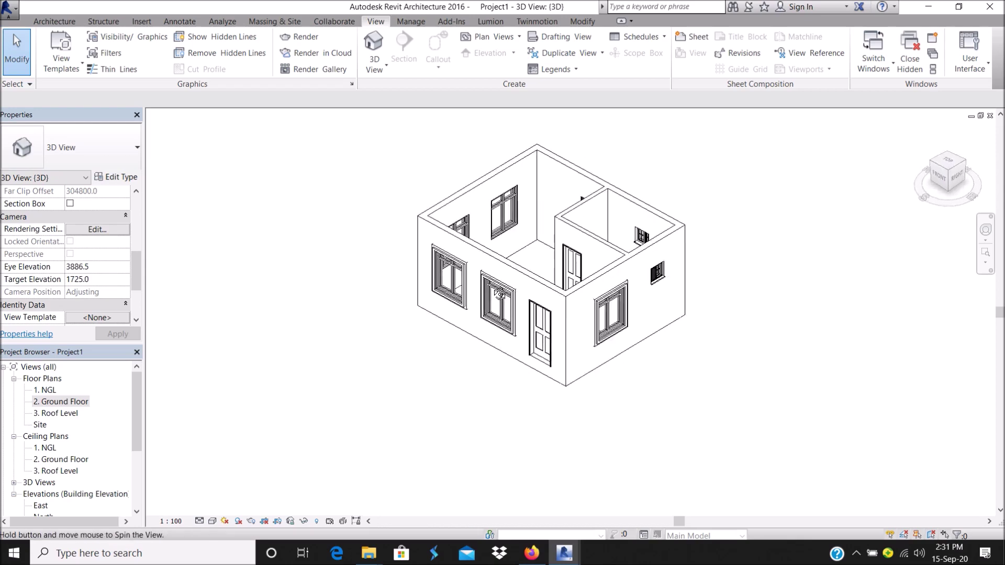
{"action": "scroll", "coordinate": [654, 251], "scroll_direction": "up", "scroll_amount": 3}
{"action": "double_click", "coordinate": [68, 400]}
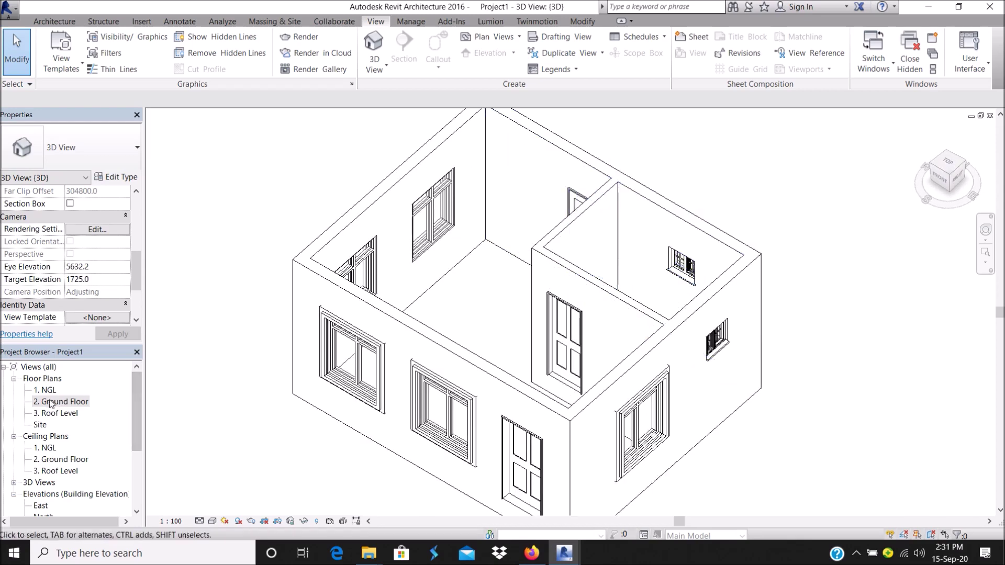
{"action": "left_click", "coordinate": [55, 21]}
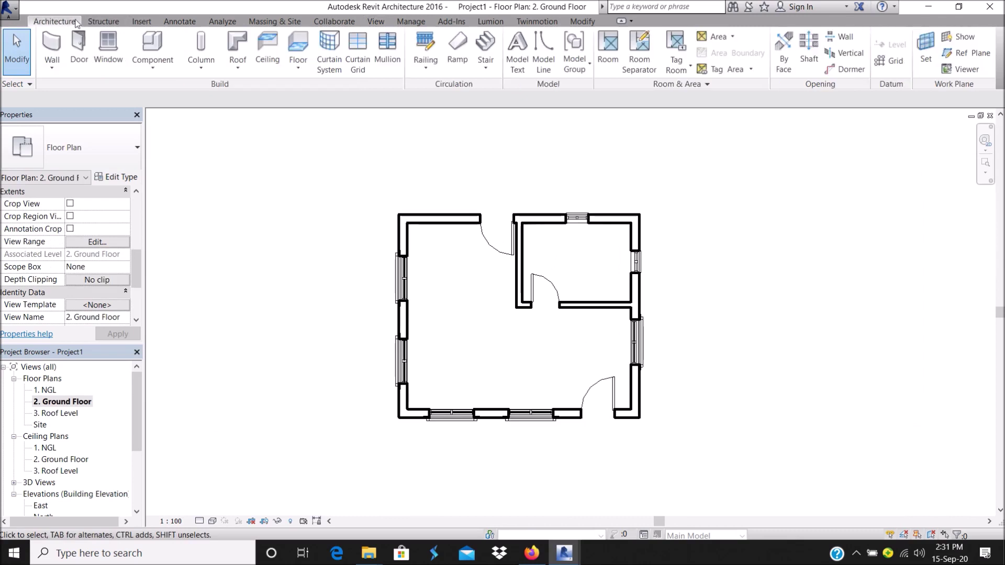
Sketch a floor boundary along the inner faces of the four ground-floor walls.
{"action": "left_click", "coordinate": [303, 51]}
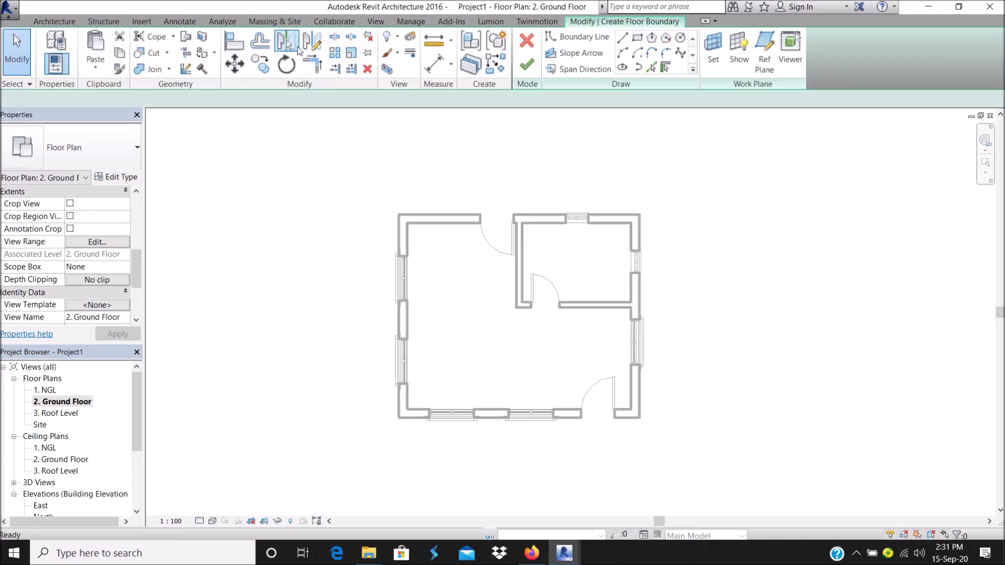
{"action": "left_click", "coordinate": [407, 223]}
{"action": "left_click", "coordinate": [407, 408]}
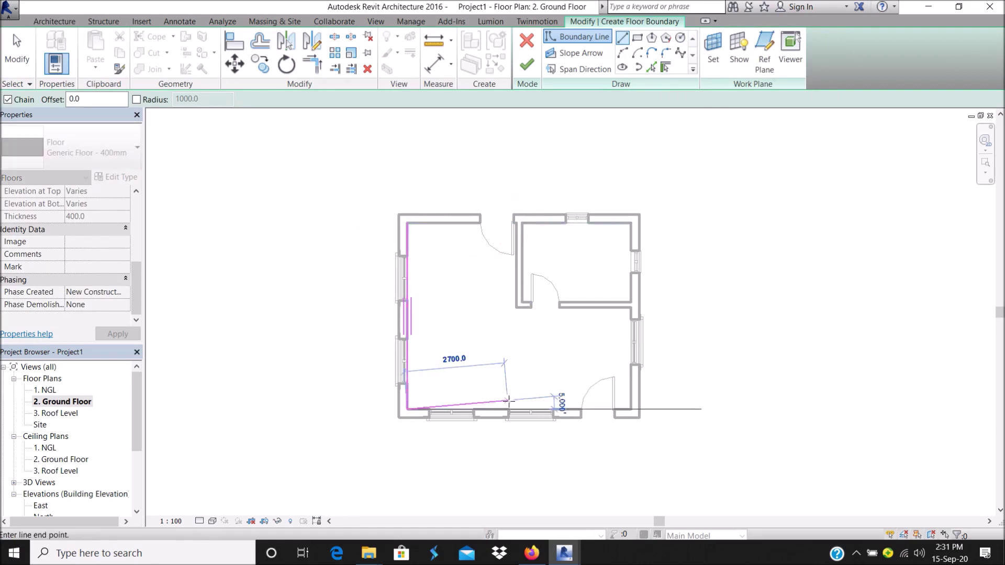
{"action": "left_click", "coordinate": [631, 408]}
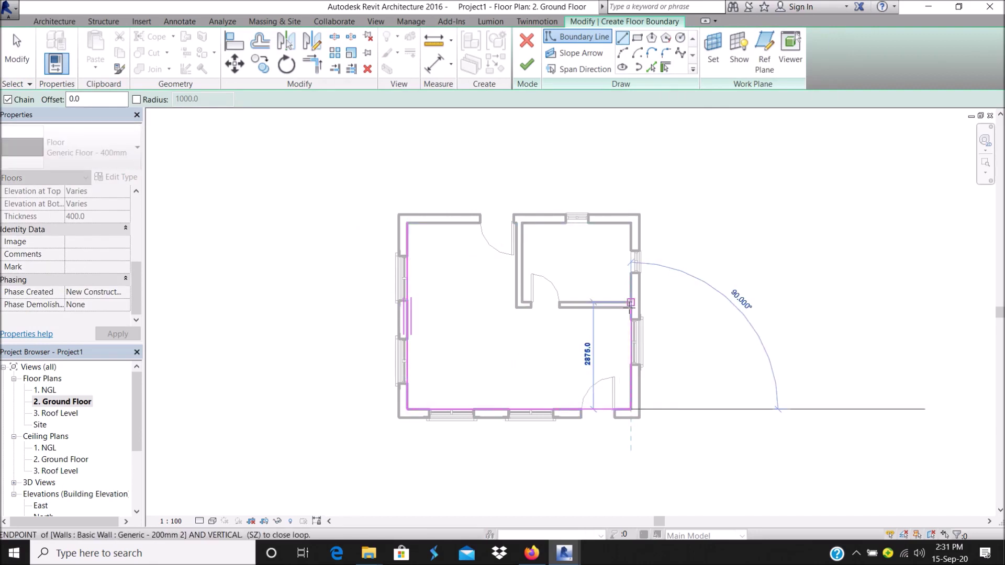
{"action": "left_click", "coordinate": [631, 223]}
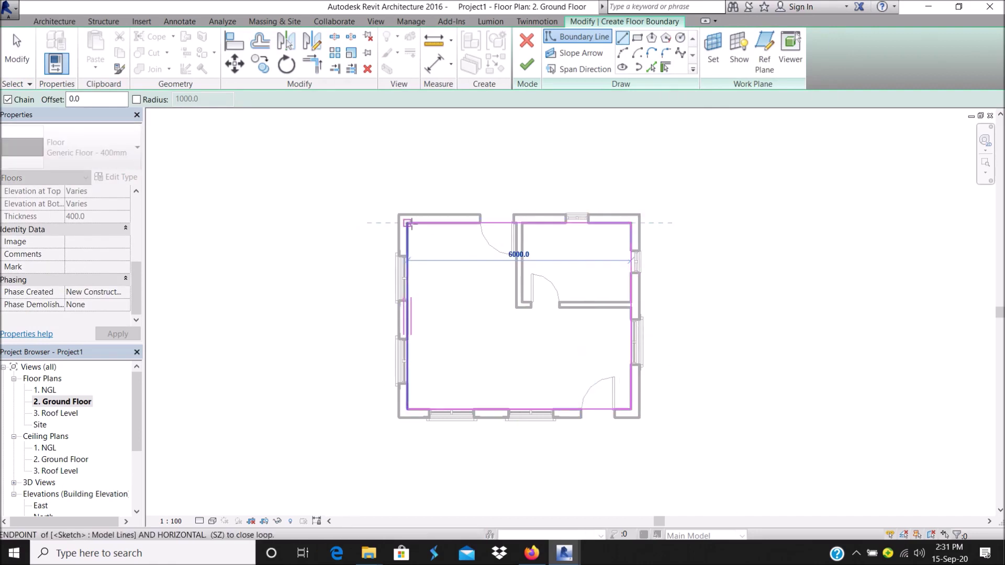
{"action": "left_click", "coordinate": [408, 223]}
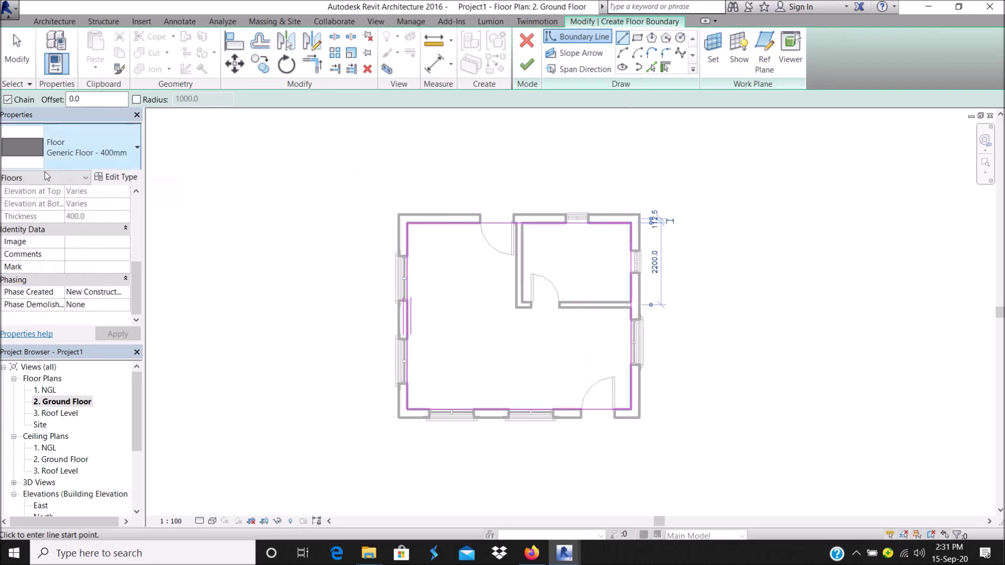
Set the floor type's structure layer to 150 mm and finish creating the floor.
{"action": "left_click", "coordinate": [116, 177]}
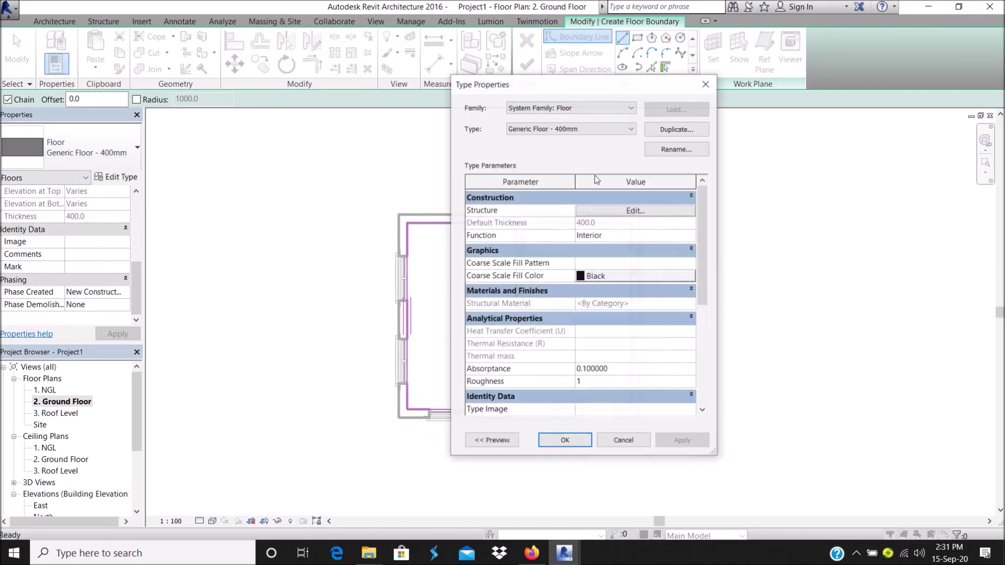
{"action": "left_click", "coordinate": [634, 211]}
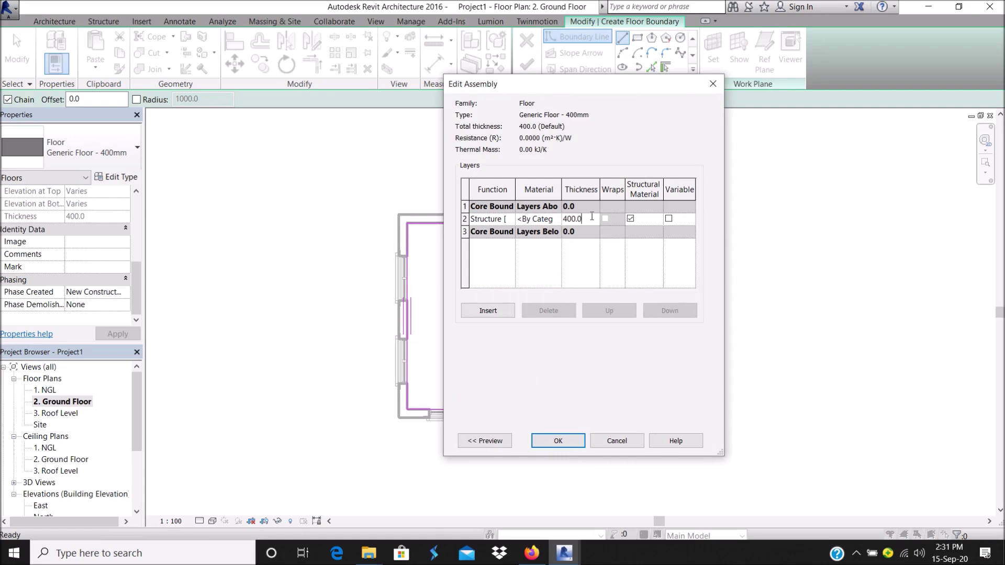
{"action": "left_click", "coordinate": [558, 441]}
{"action": "left_click", "coordinate": [564, 441]}
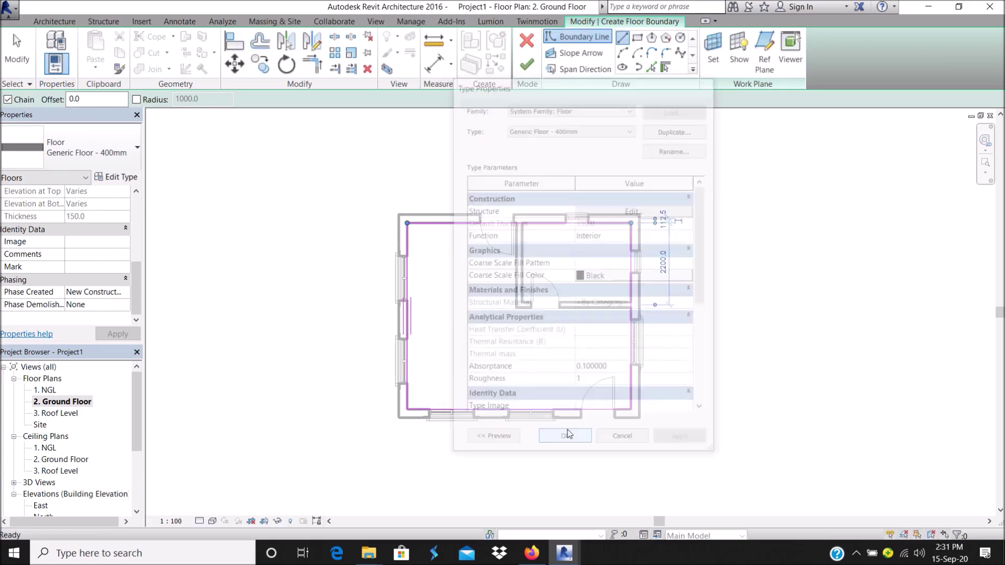
{"action": "left_click", "coordinate": [527, 66]}
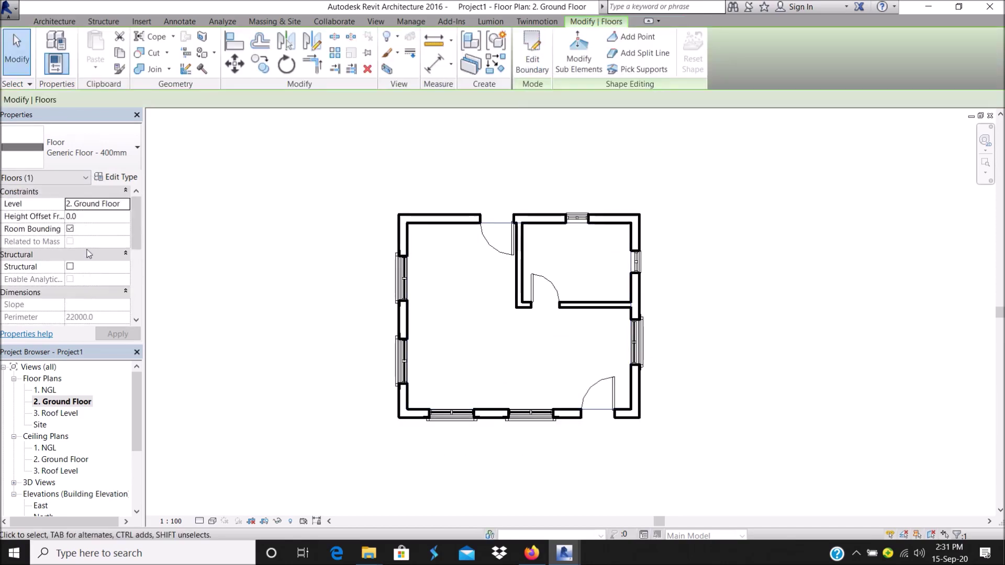
{"action": "left_click", "coordinate": [385, 24]}
Open the 3D view and switch its visual style from Realistic to Consistent Colors.
{"action": "left_click", "coordinate": [374, 46]}
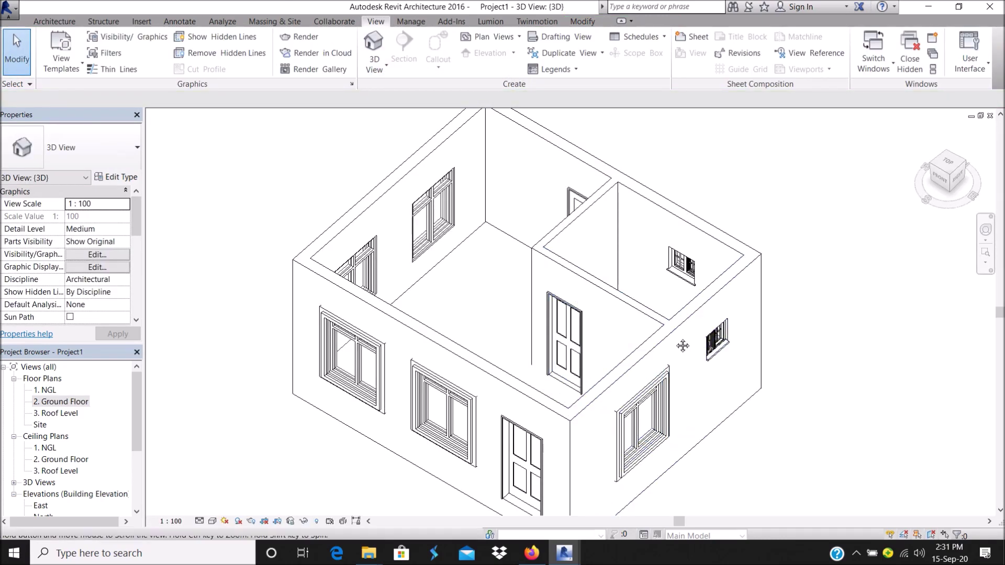
{"action": "middle_click_drag", "start_coordinate": [683, 346], "coordinate": [419, 384], "text": "shift"}
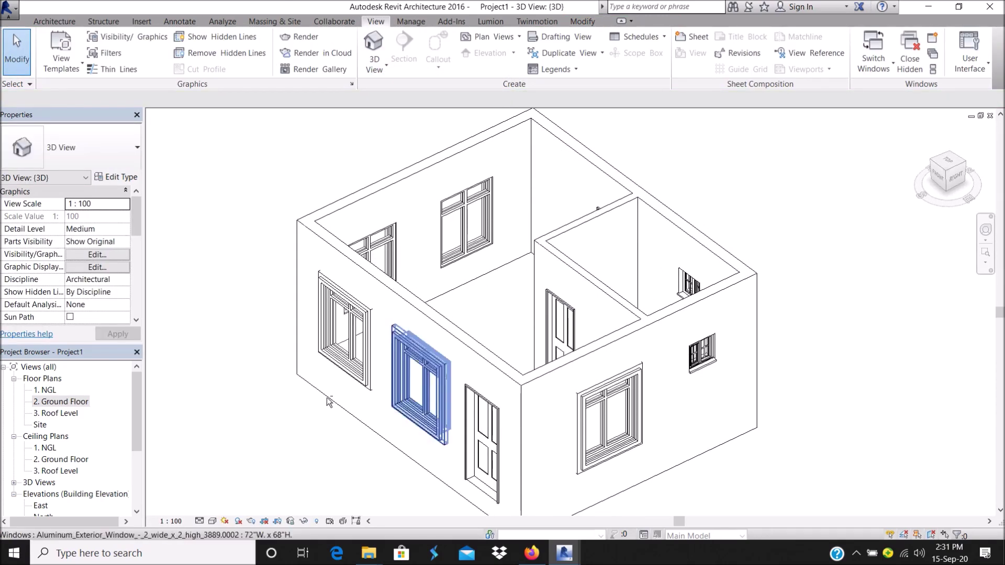
{"action": "left_click", "coordinate": [212, 521]}
{"action": "left_click", "coordinate": [246, 491]}
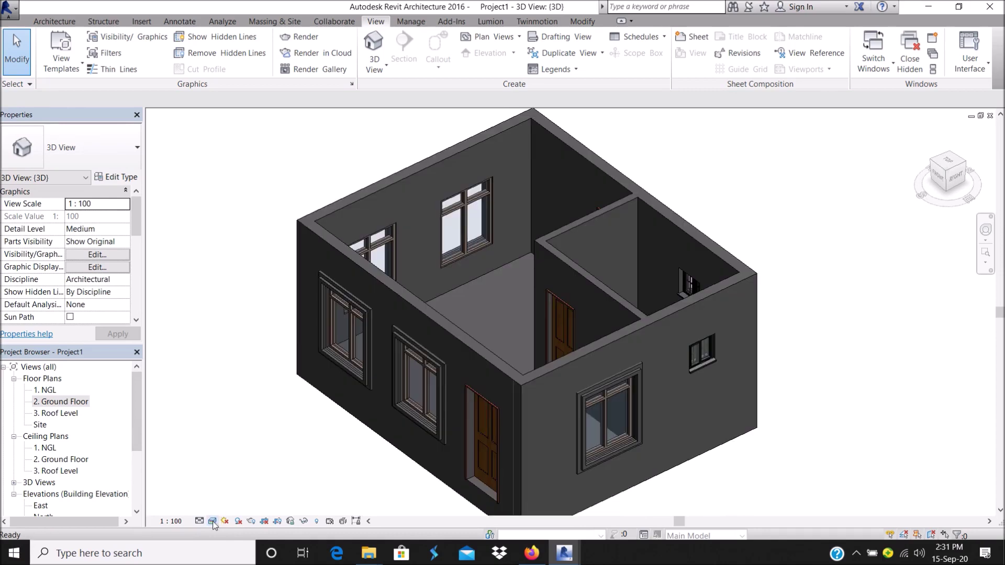
{"action": "left_click", "coordinate": [212, 521]}
{"action": "left_click", "coordinate": [246, 479]}
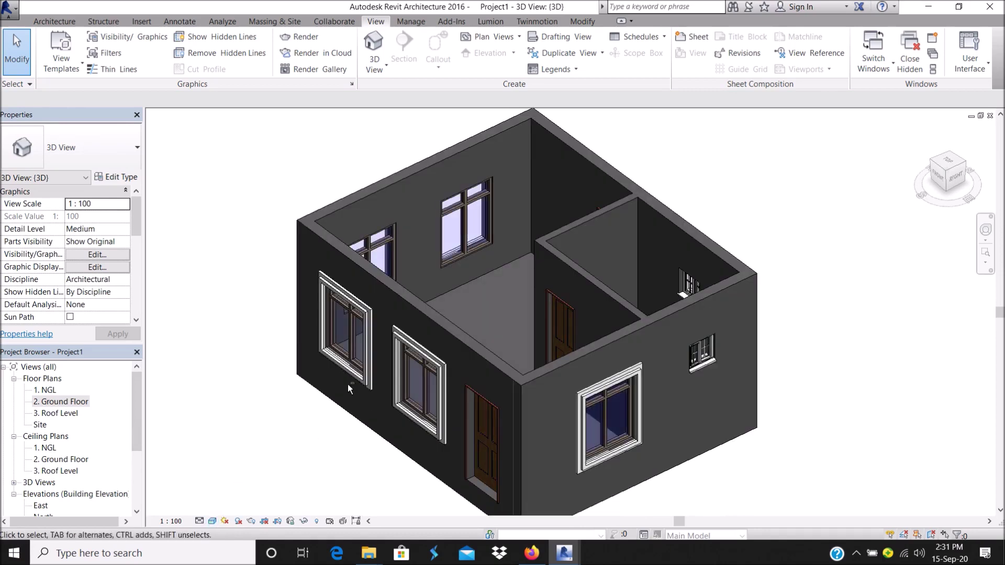
Orbit the shaded house to view its front, then reopen the 2. Ground Floor plan.
{"action": "middle_click_drag", "start_coordinate": [349, 389], "coordinate": [332, 366], "text": "shift"}
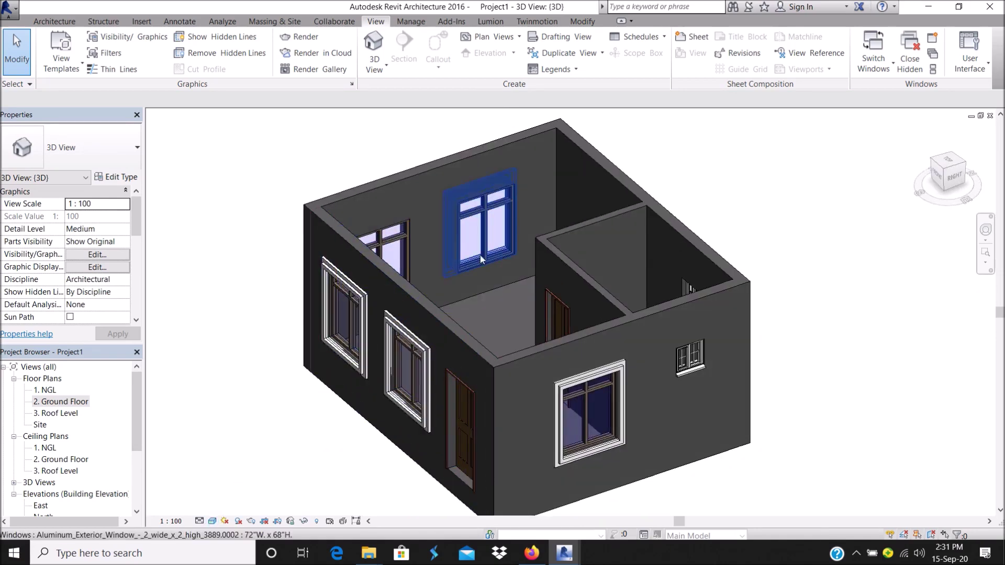
{"action": "scroll", "coordinate": [480, 258], "scroll_direction": "down", "scroll_amount": 3}
{"action": "middle_click_drag", "start_coordinate": [480, 258], "coordinate": [498, 225], "text": "shift"}
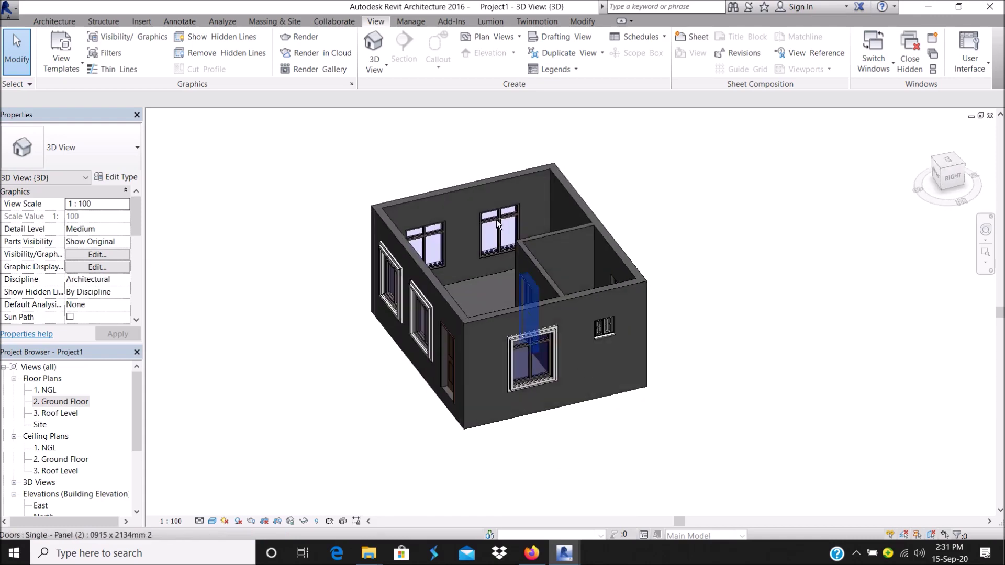
{"action": "scroll", "coordinate": [497, 225], "scroll_direction": "up", "scroll_amount": 2}
{"action": "scroll", "coordinate": [498, 281], "scroll_direction": "up", "scroll_amount": 3}
{"action": "scroll", "coordinate": [488, 363], "scroll_direction": "down", "scroll_amount": 5}
{"action": "mouse_move", "coordinate": [431, 190]}
{"action": "middle_mouse_down", "text": "shift"}
{"action": "mouse_move", "coordinate": [428, 312]}
{"action": "mouse_move", "coordinate": [408, 370]}
{"action": "middle_mouse_up", "text": "shift"}
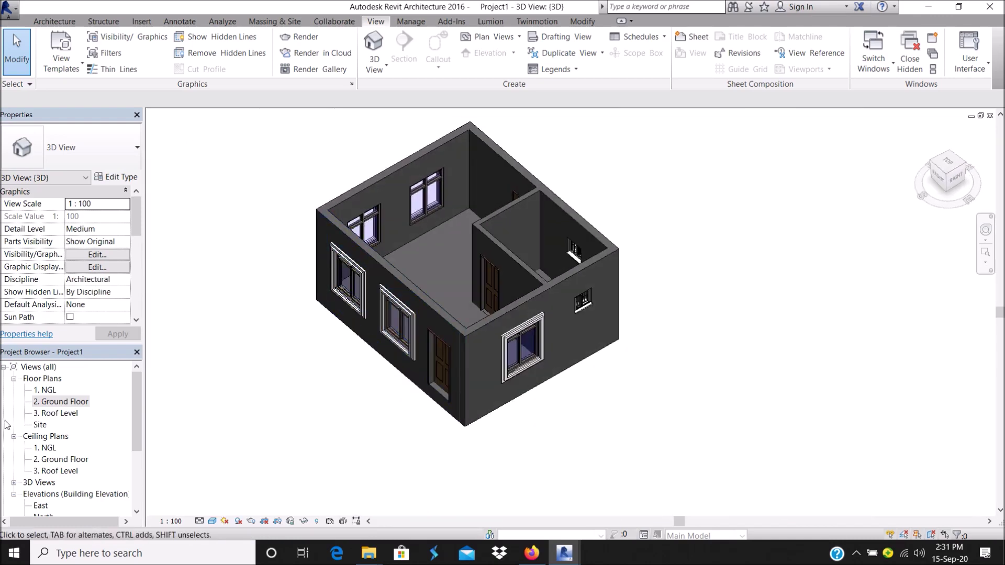
{"action": "double_click", "coordinate": [81, 401]}
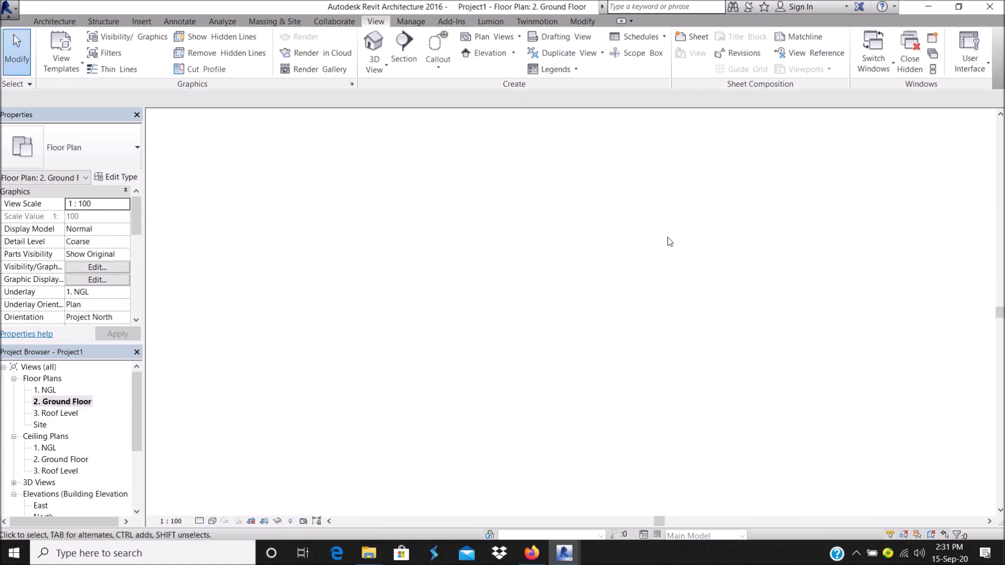